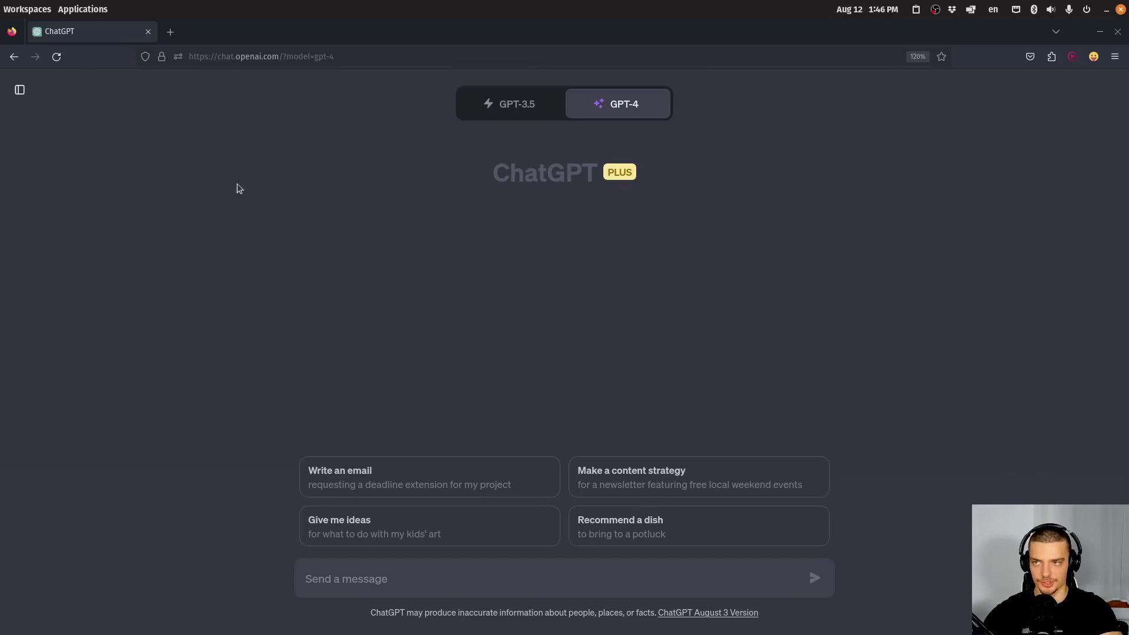
Step: Confirm the Code interpreter beta feature is on, then switch the GPT-4 chat to Code Interpreter
{"action": "left_click", "coordinate": [20, 90]}
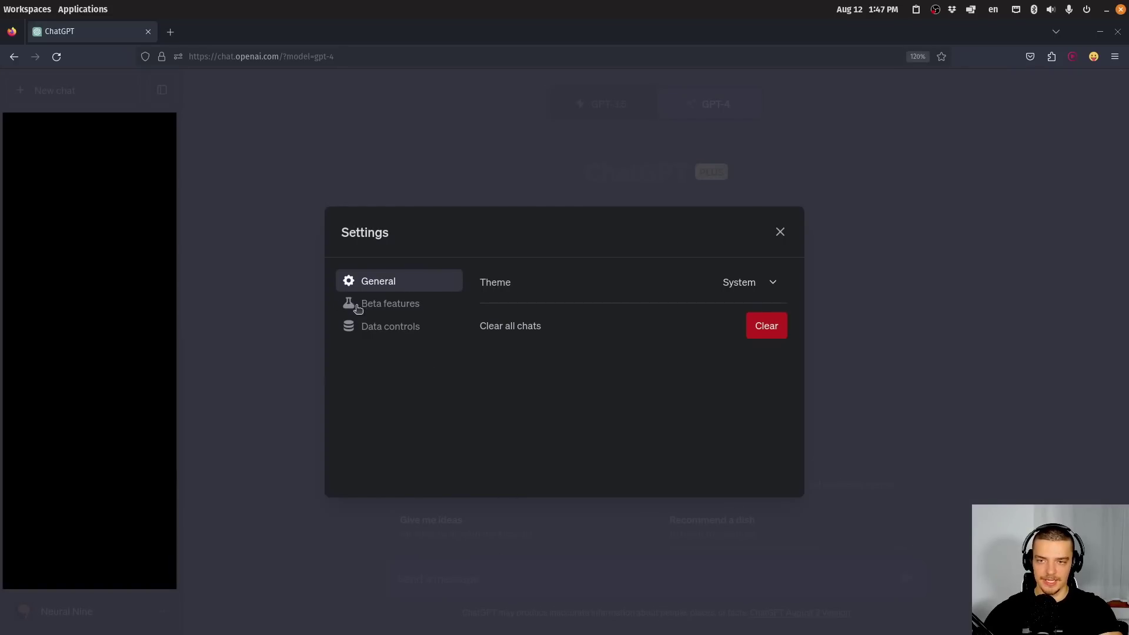
{"action": "left_click", "coordinate": [377, 310]}
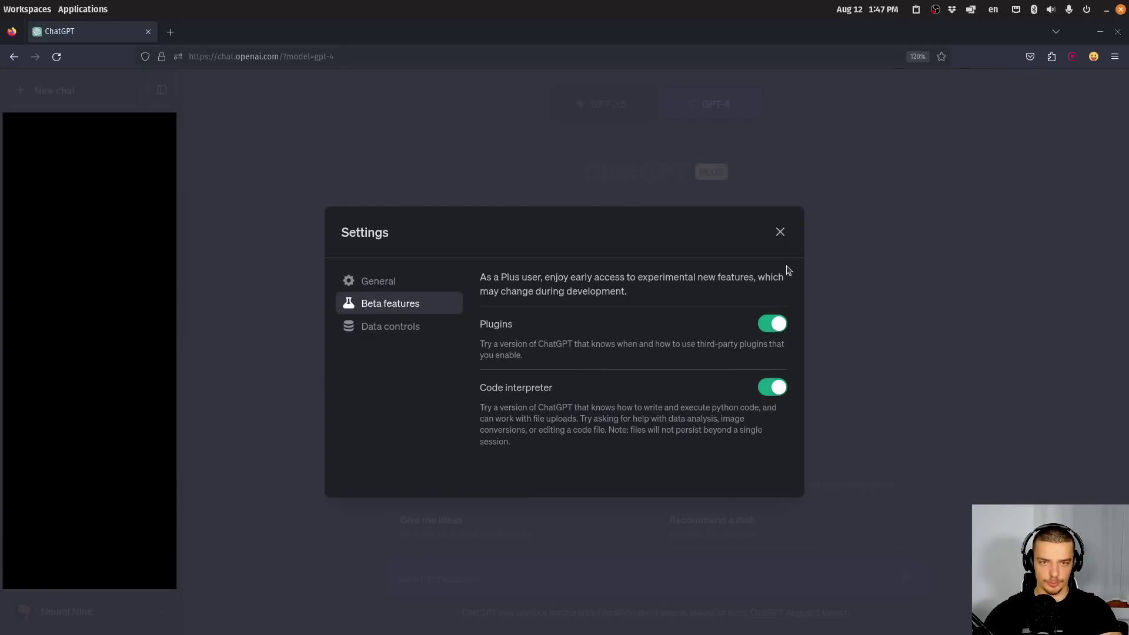
{"action": "left_click", "coordinate": [779, 233]}
{"action": "left_click", "coordinate": [161, 89]}
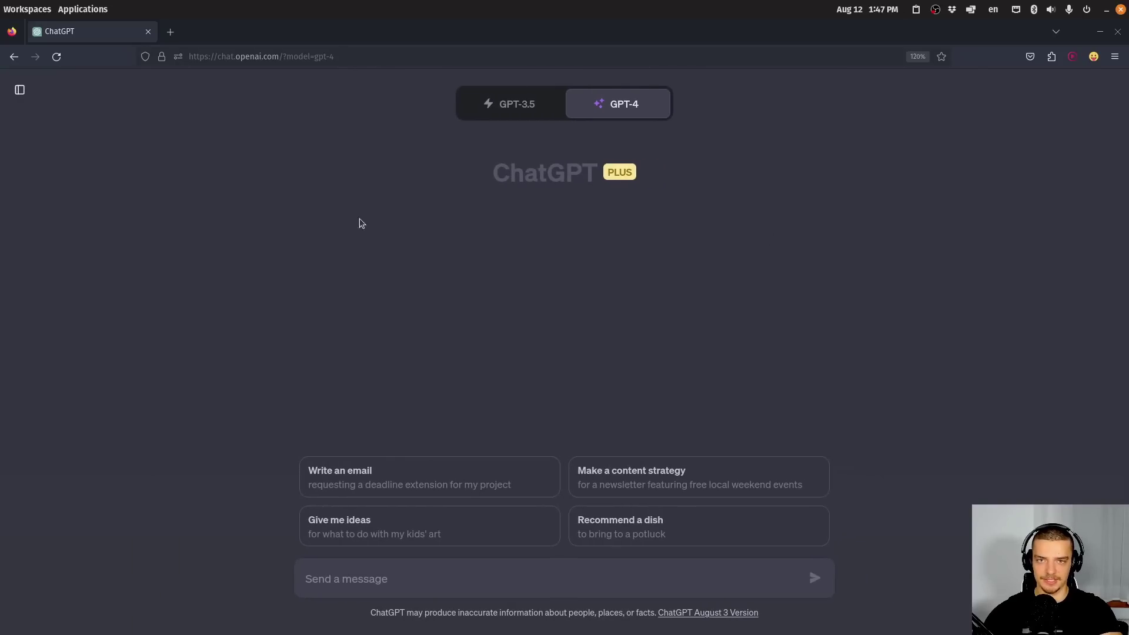
{"action": "mouse_move", "coordinate": [650, 114]}
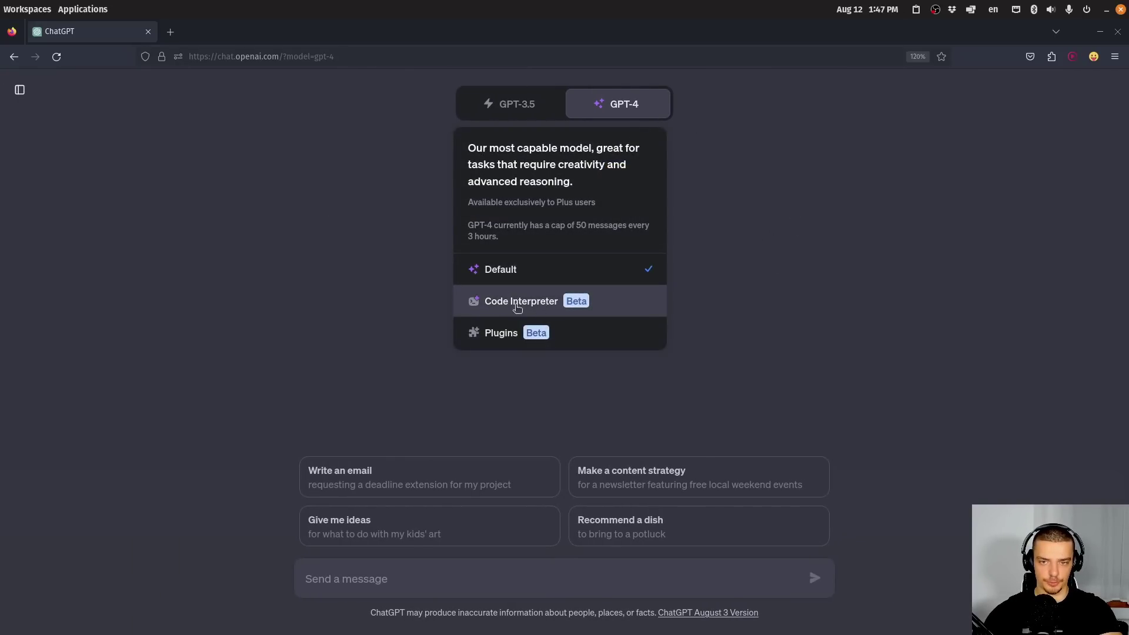
{"action": "left_click", "coordinate": [608, 306]}
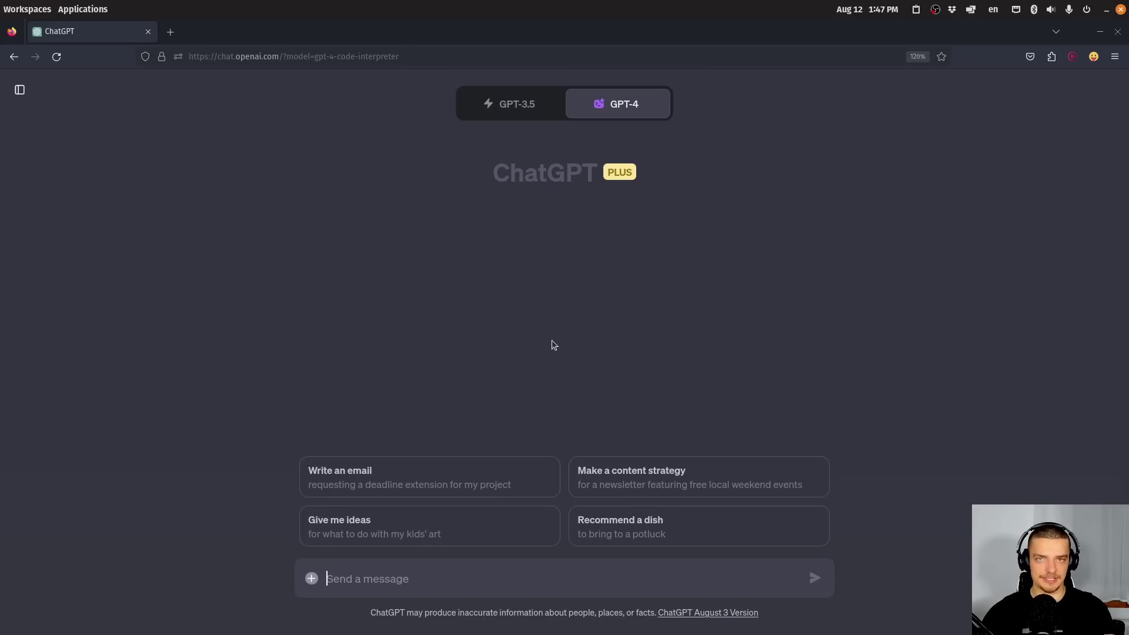
Step: Enter the 14-number list, then on a second line ask for a bubble sort of it
{"action": "type", "text": "Here is my list of numbers"}
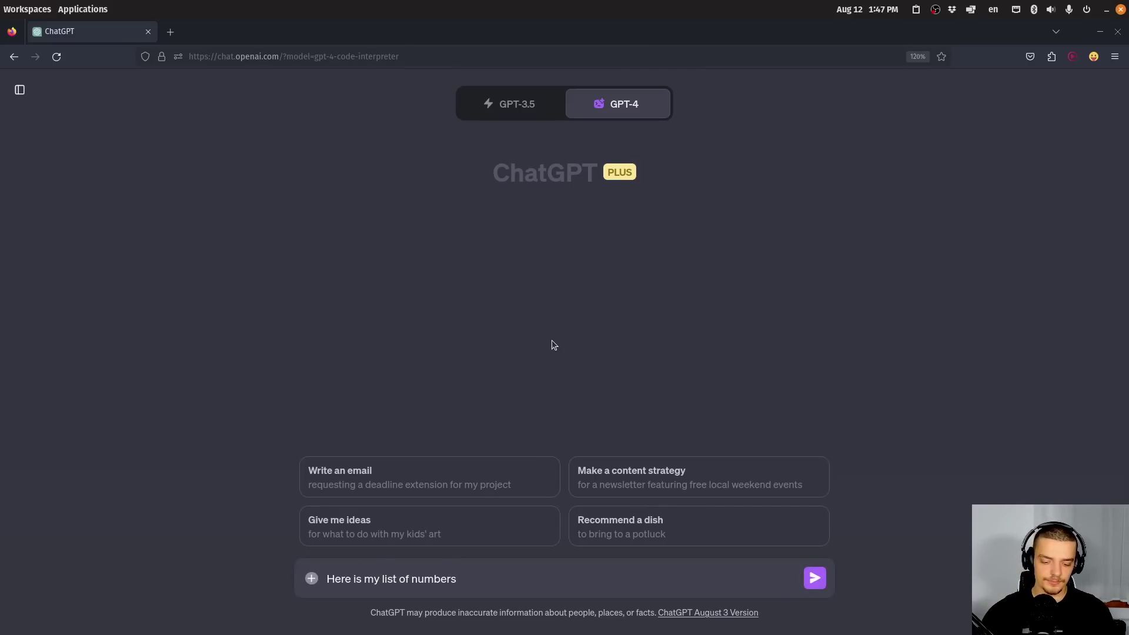
{"action": "type", "text": ": "}
{"action": "type", "text": "[]"}
{"action": "type", "text": "10, 19, 2, 3, "}
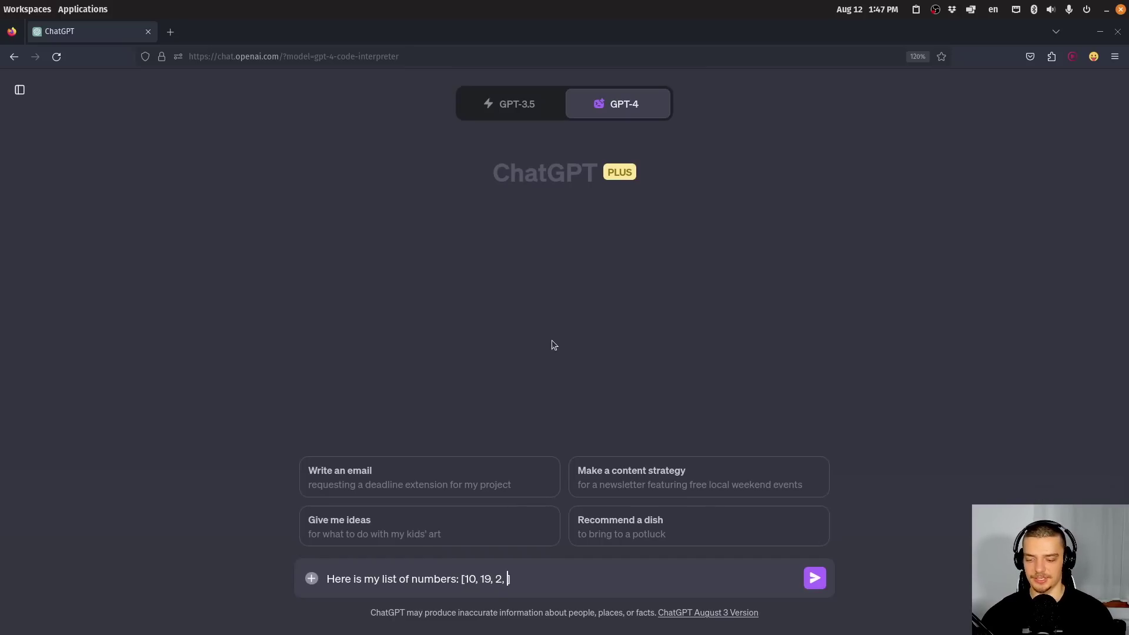
{"action": "type", "text": "14, 13, 16"}
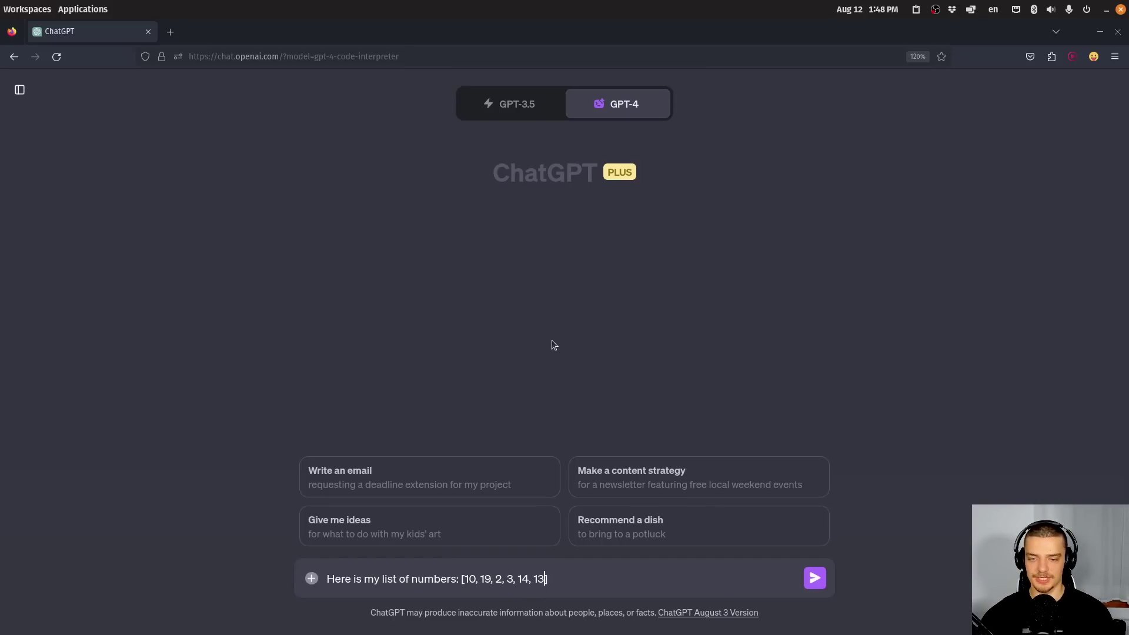
{"action": "type", "text": ", 2, 2, 1,"}
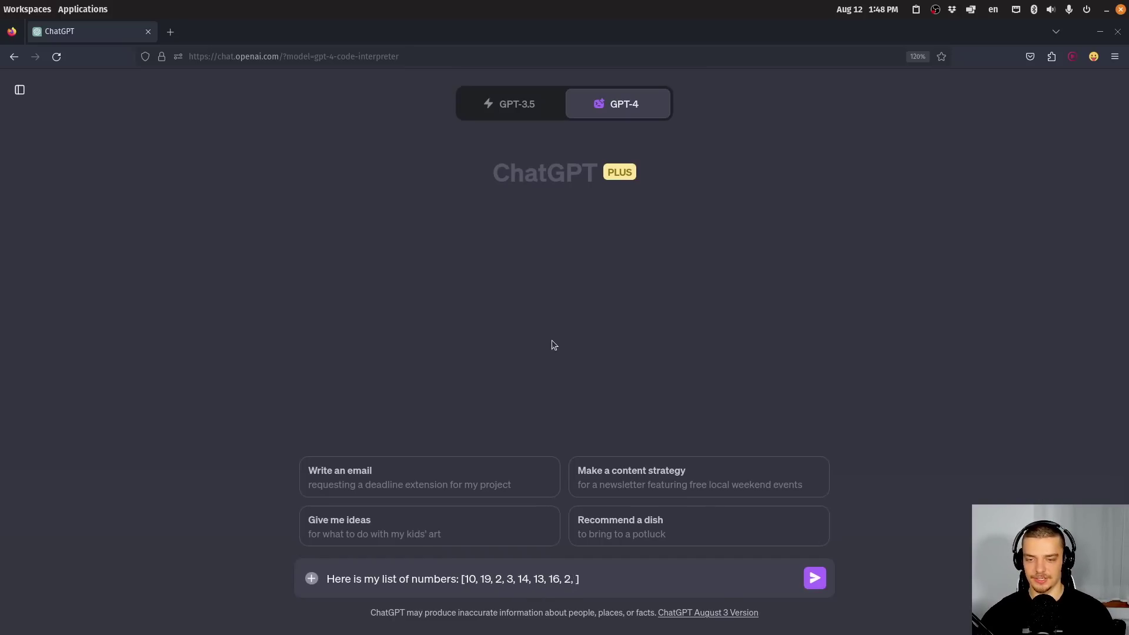
{"action": "type", "text": " 18, 19, "}
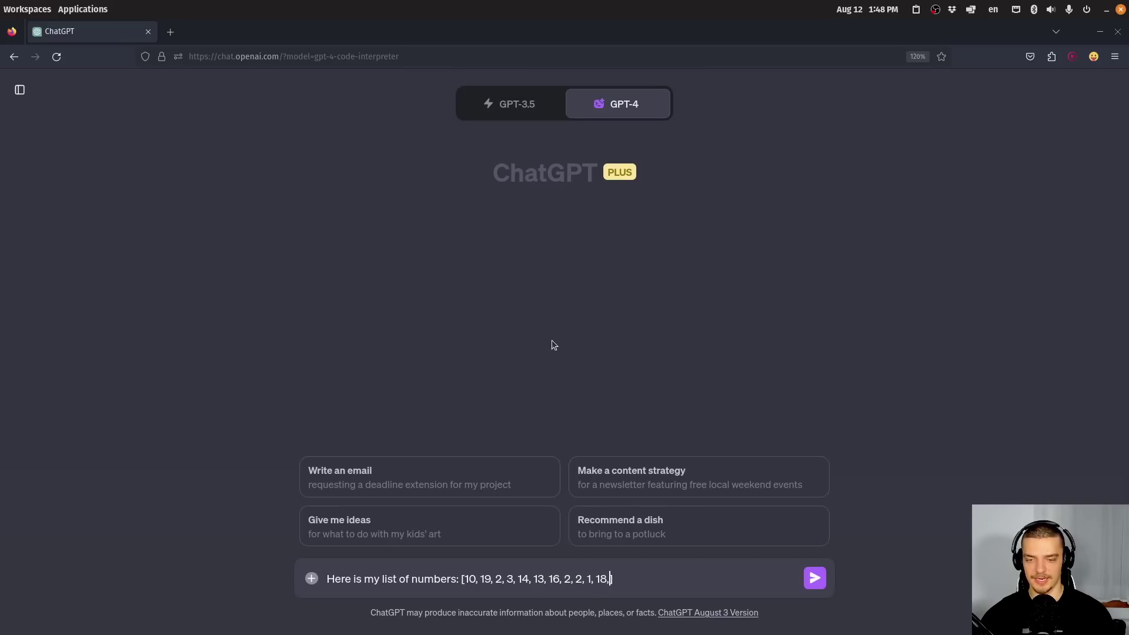
{"action": "type", "text": "0, 11"}
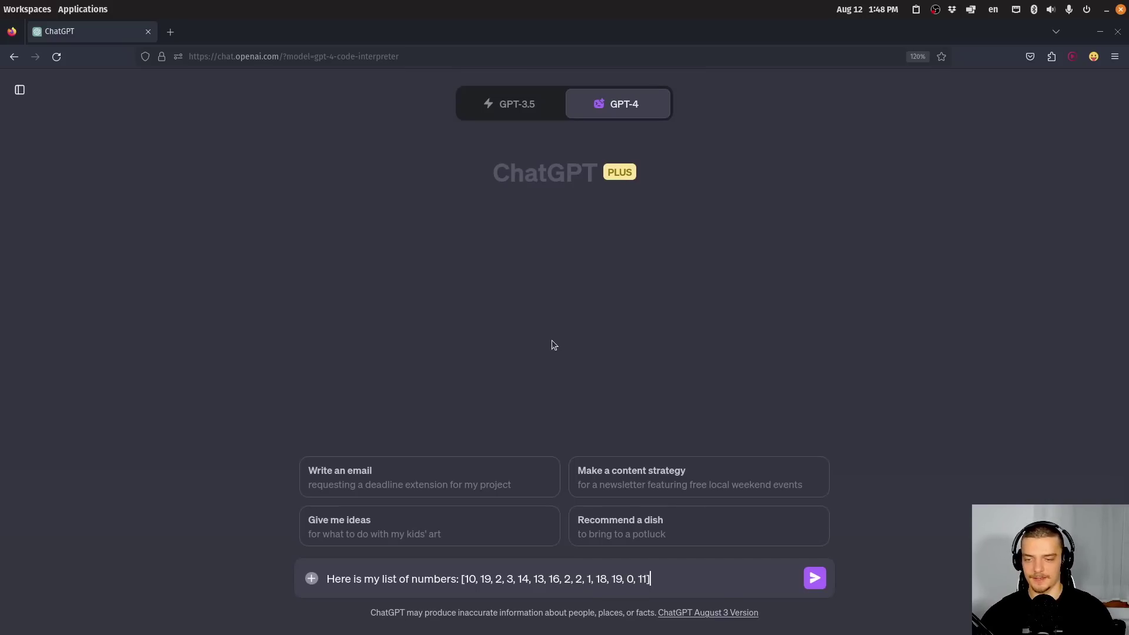
{"action": "key", "text": "shift+Return"}
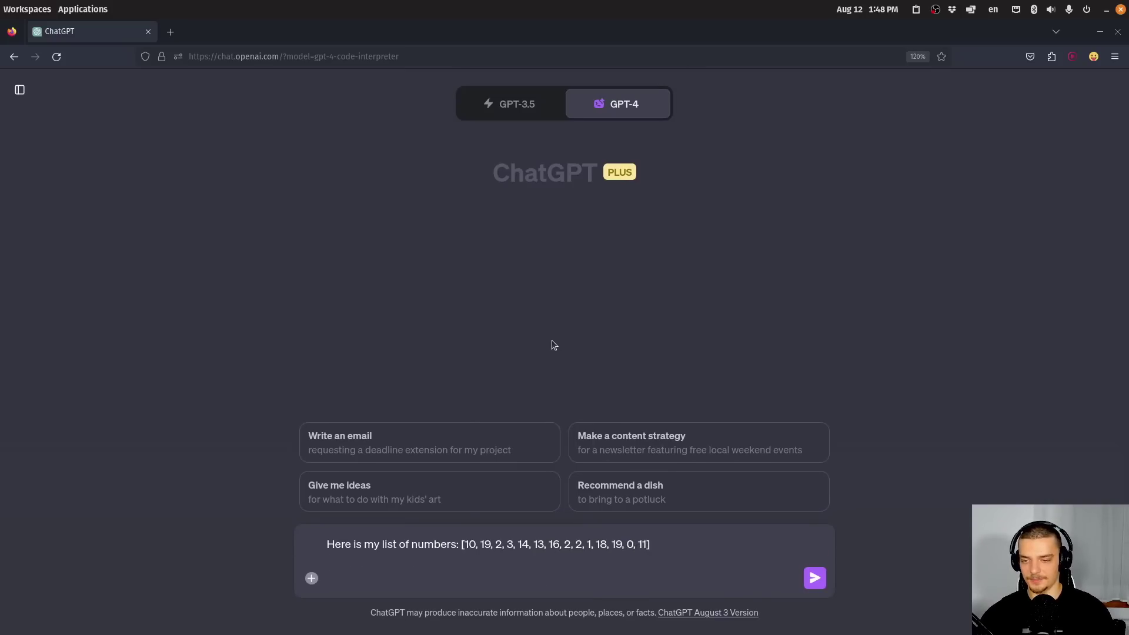
{"action": "type", "text": "Sort this "}
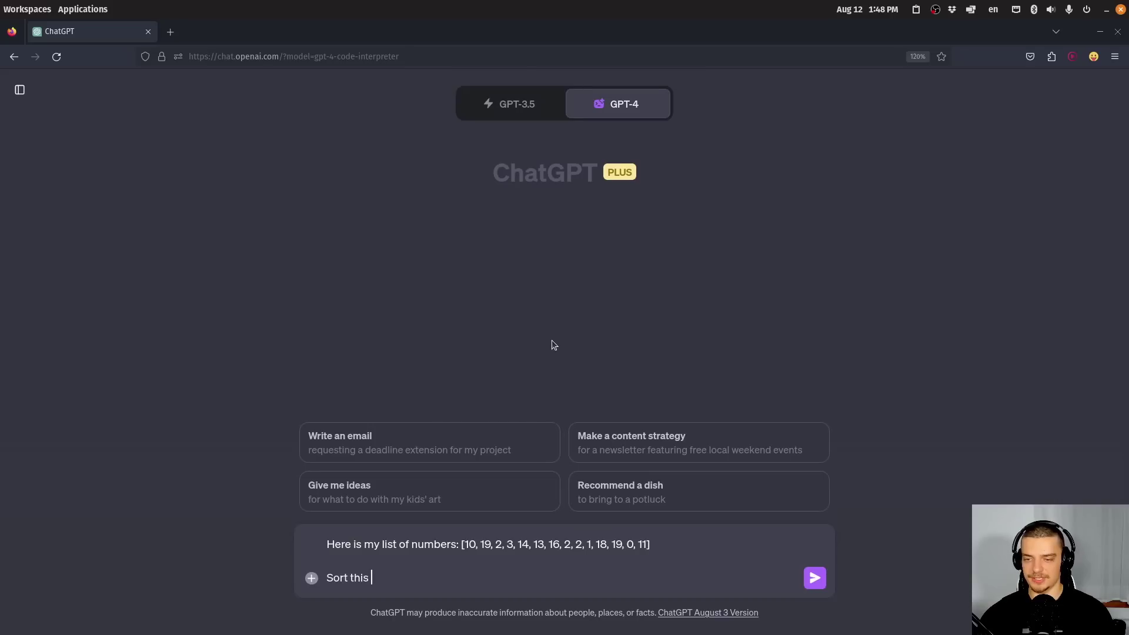
{"action": "type", "text": "list using a bu"}
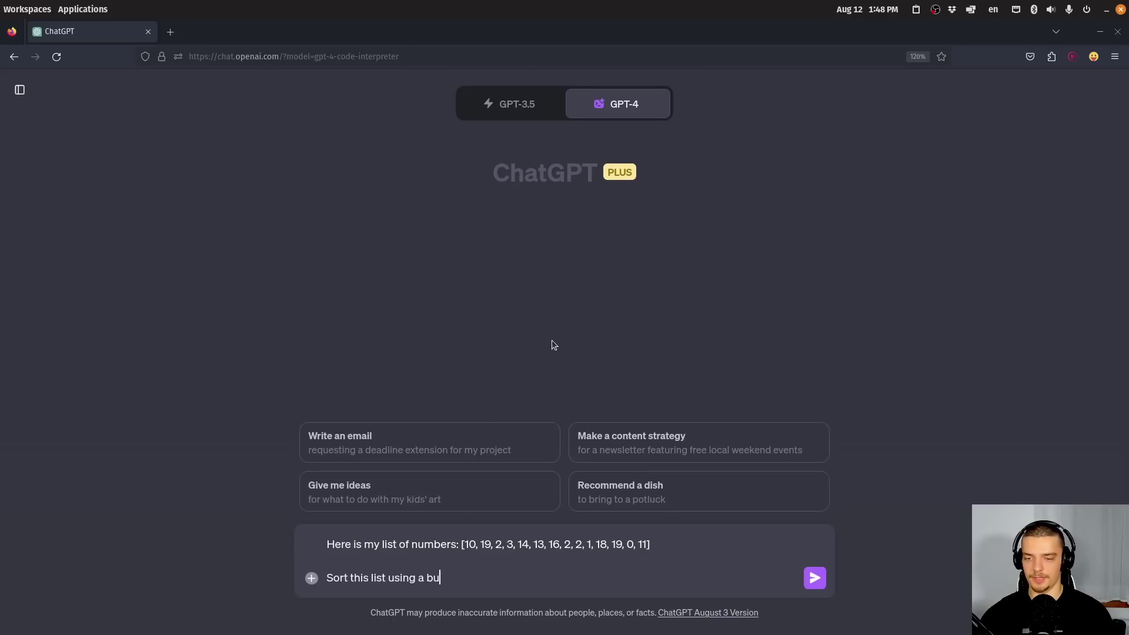
{"action": "type", "text": "bble sort al"}
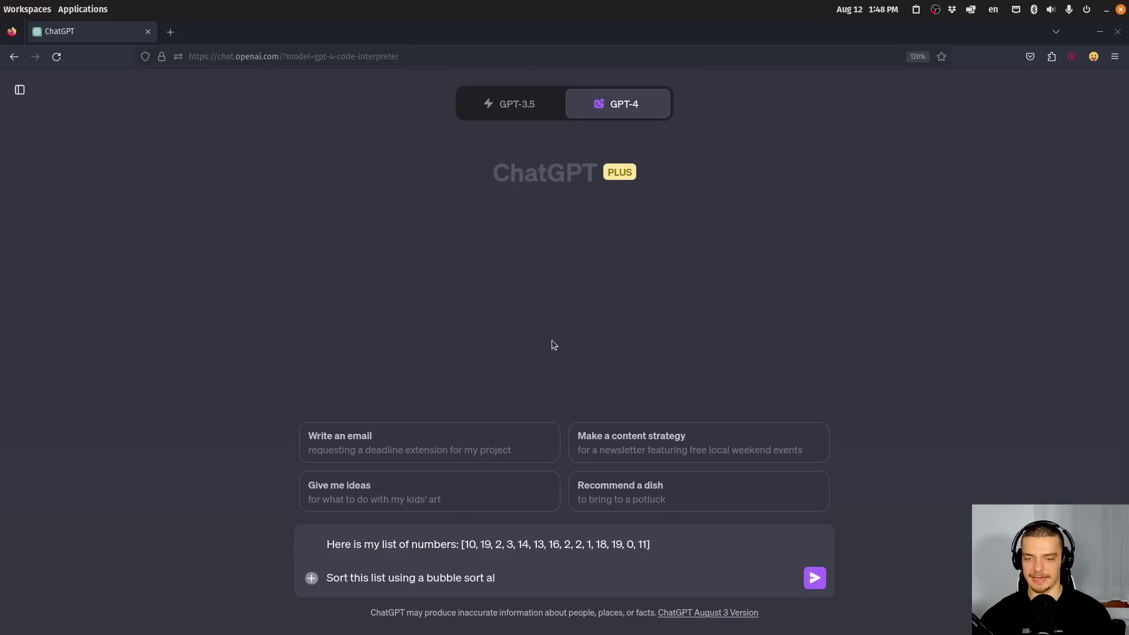
{"action": "type", "text": "gorithm an"}
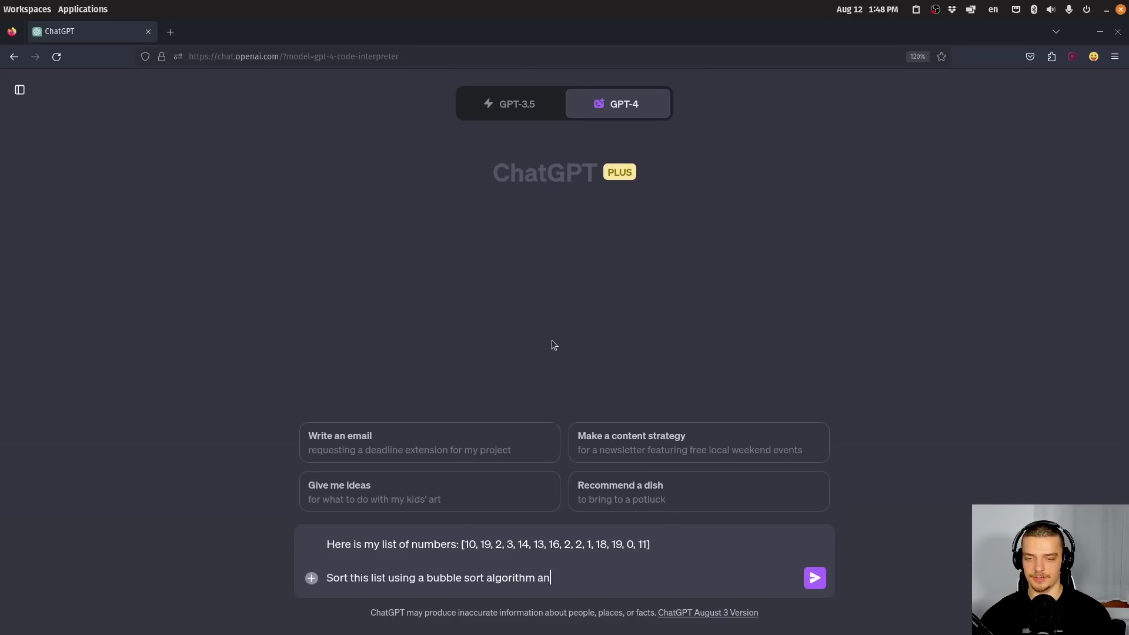
{"action": "type", "text": "d return the result"}
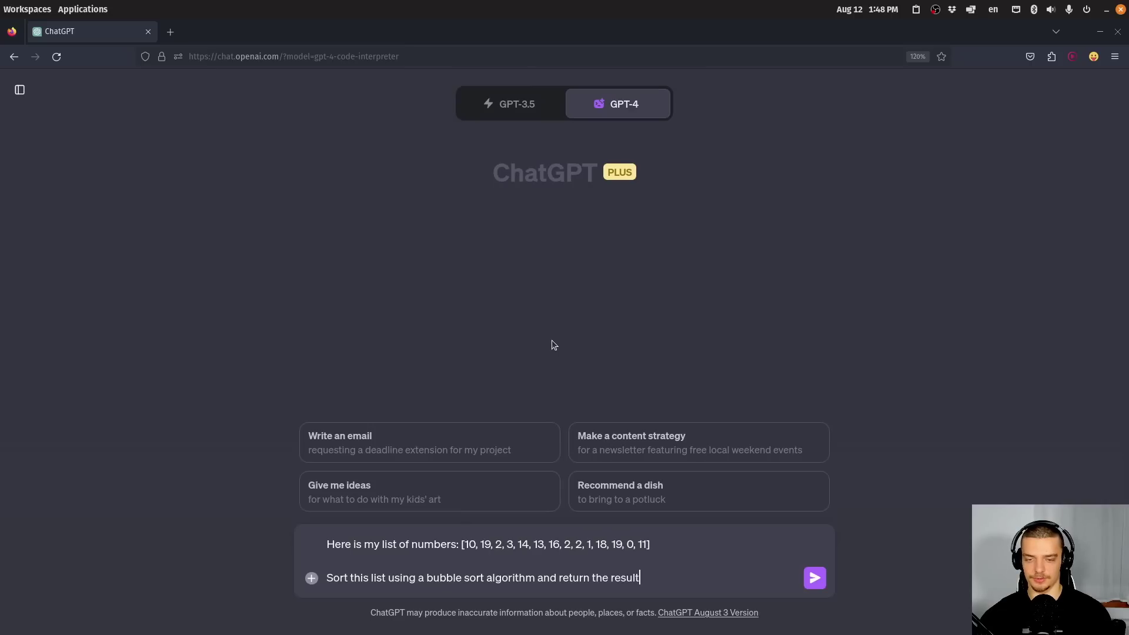
{"action": "type", "text": " to me"}
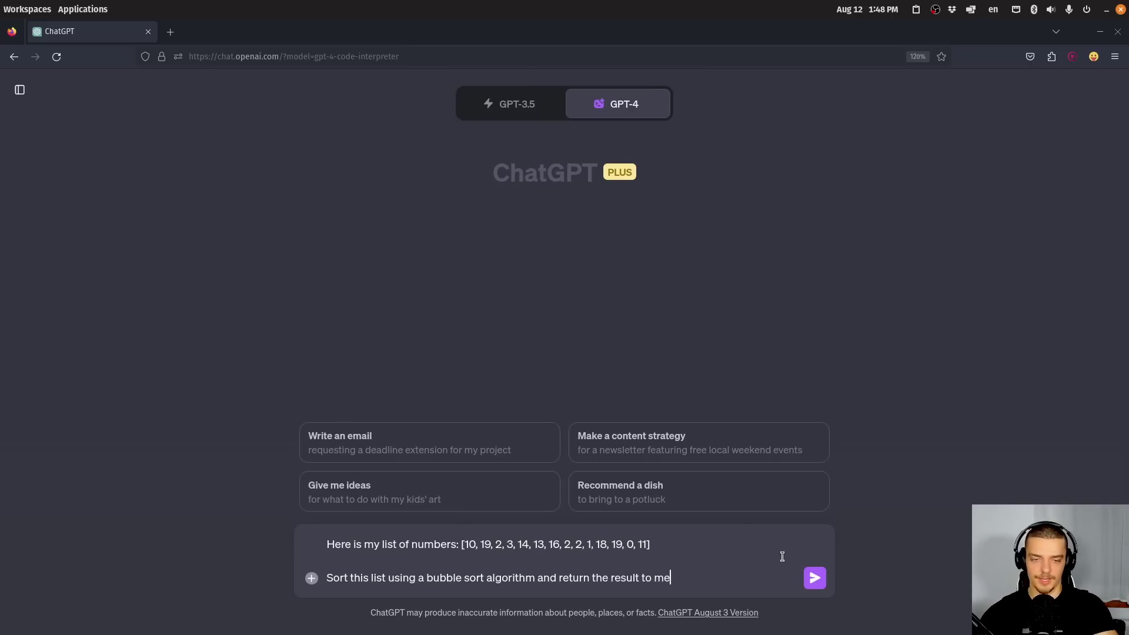
Step: Send the sort request and inspect the Python work behind the sorted list [0 … 19]
{"action": "left_click", "coordinate": [815, 579]}
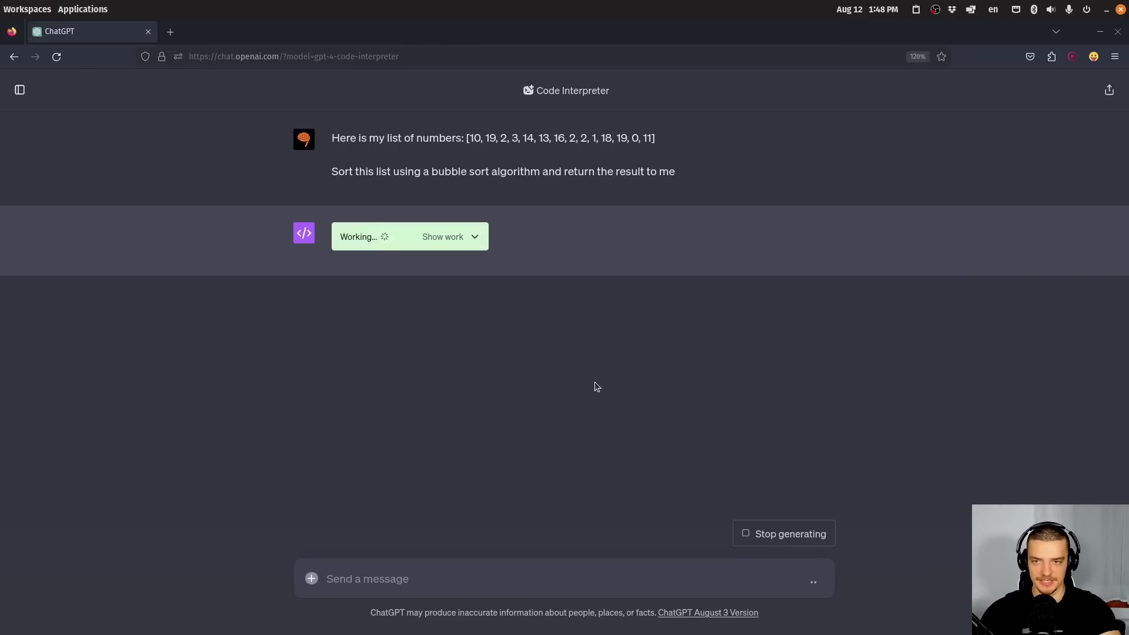
{"action": "left_click", "coordinate": [441, 239]}
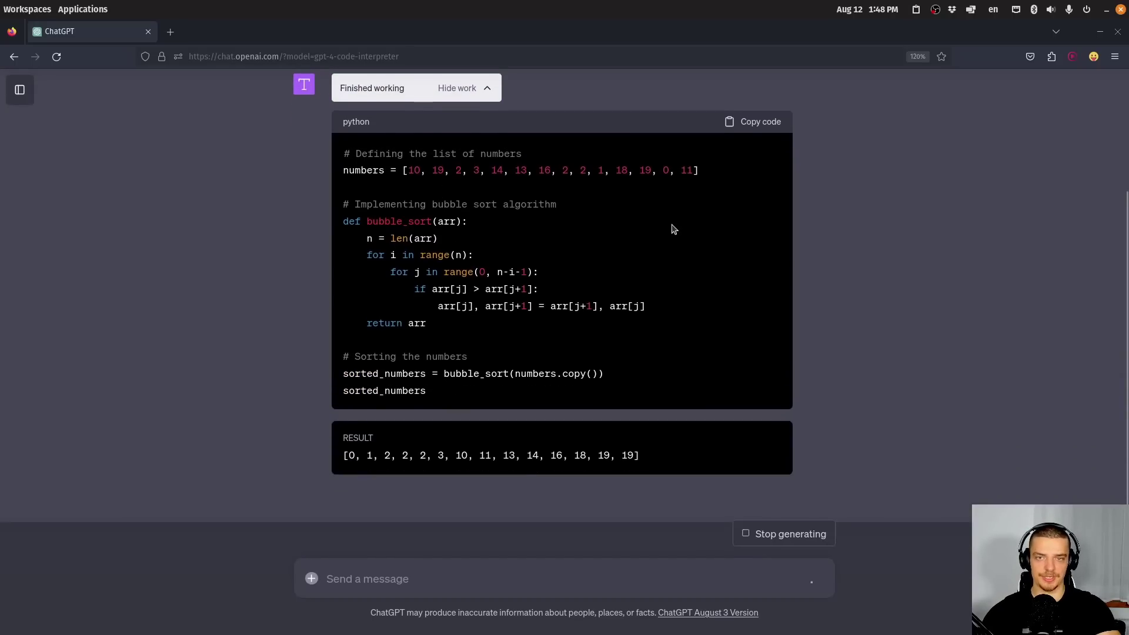
{"action": "scroll", "coordinate": [656, 203], "scroll_direction": "up", "scroll_amount": 2}
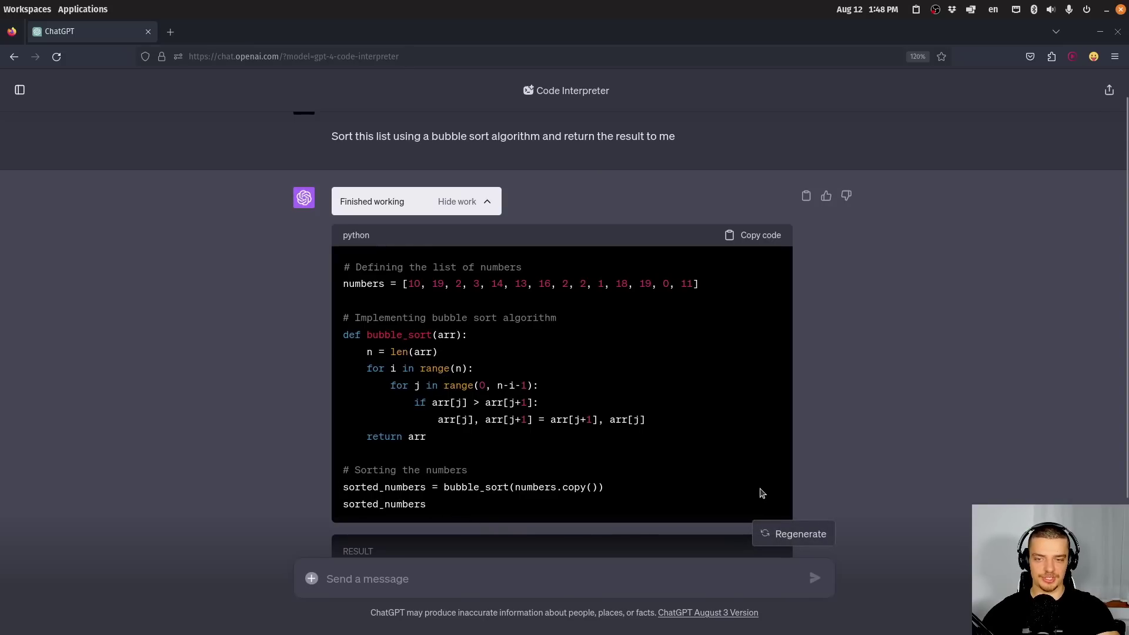
{"action": "scroll", "coordinate": [408, 450], "scroll_direction": "down", "scroll_amount": 2}
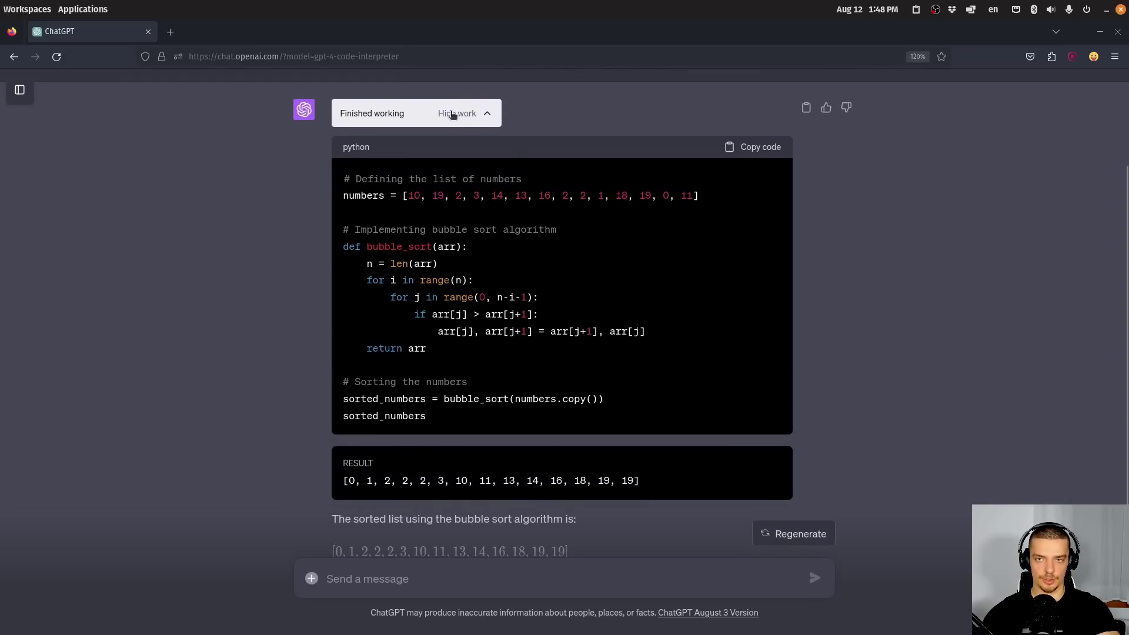
{"action": "left_click", "coordinate": [455, 113]}
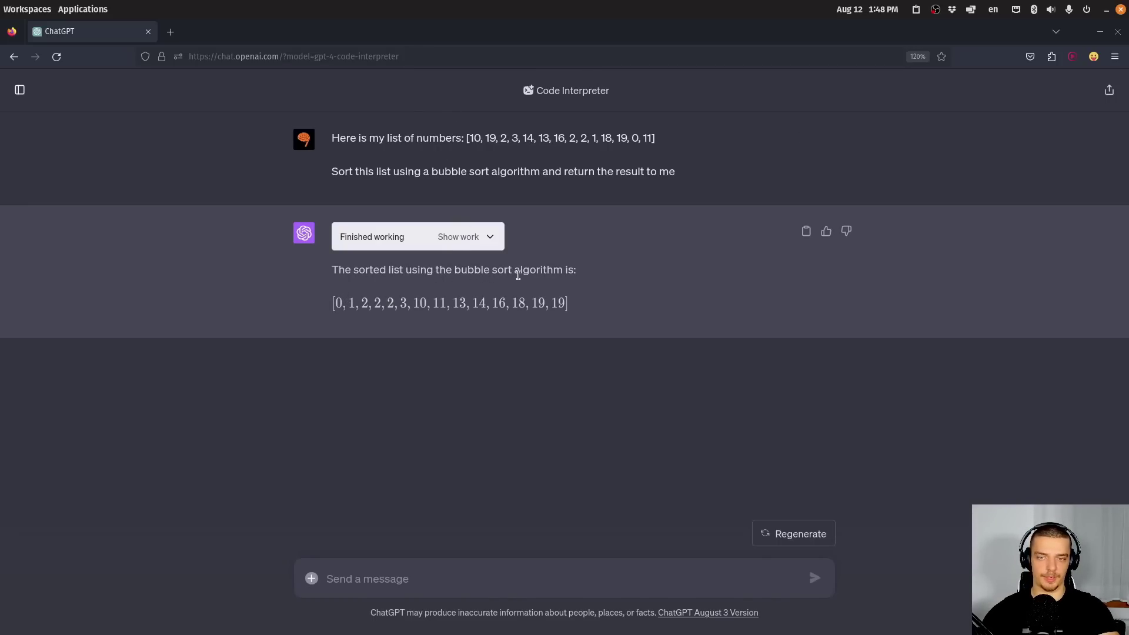
{"action": "left_click_drag", "start_coordinate": [597, 301], "coordinate": [299, 314]}
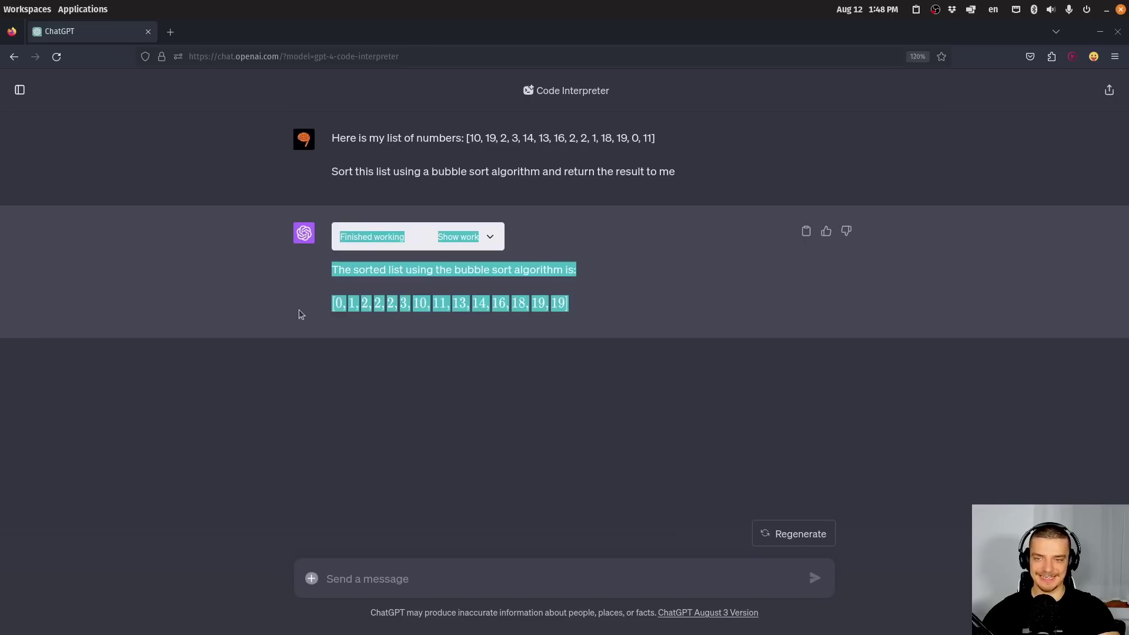
{"action": "left_click", "coordinate": [478, 352]}
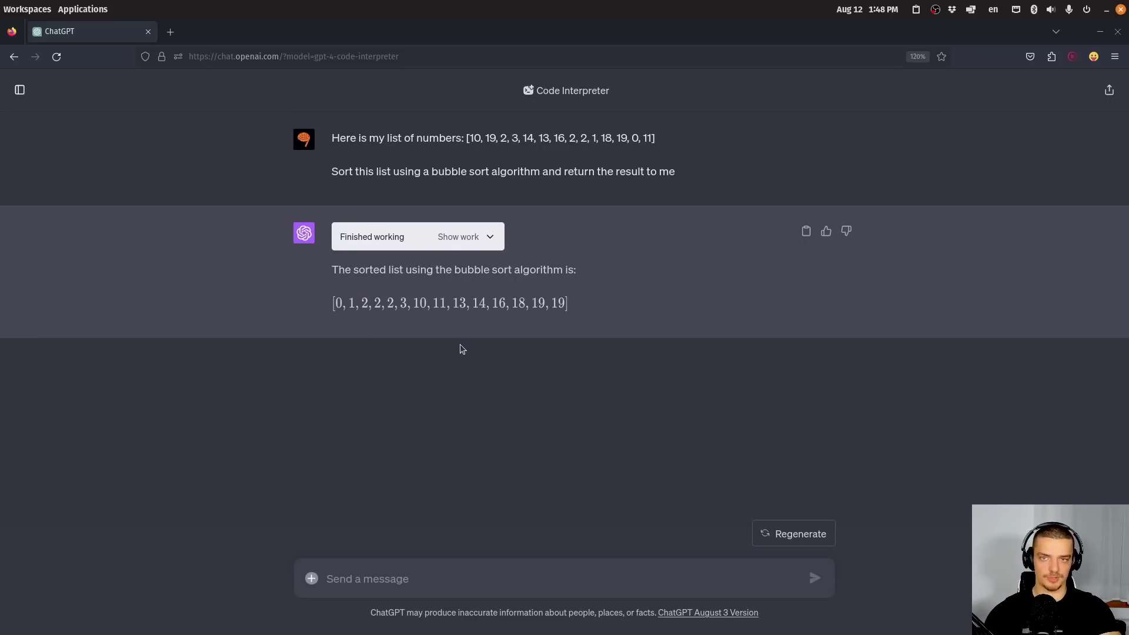
Step: Re-check the generated code, then compare the original list against the sorted reply
{"action": "left_click", "coordinate": [462, 239]}
{"action": "scroll", "coordinate": [481, 291], "scroll_direction": "down", "scroll_amount": 3}
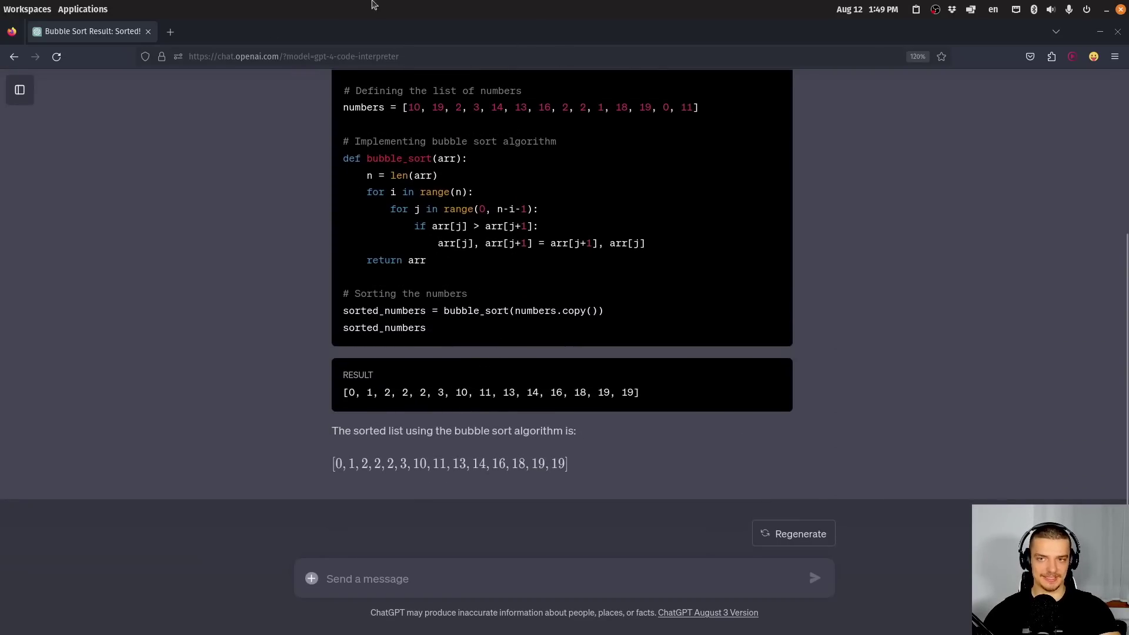
{"action": "scroll", "coordinate": [559, 230], "scroll_direction": "up", "scroll_amount": 4}
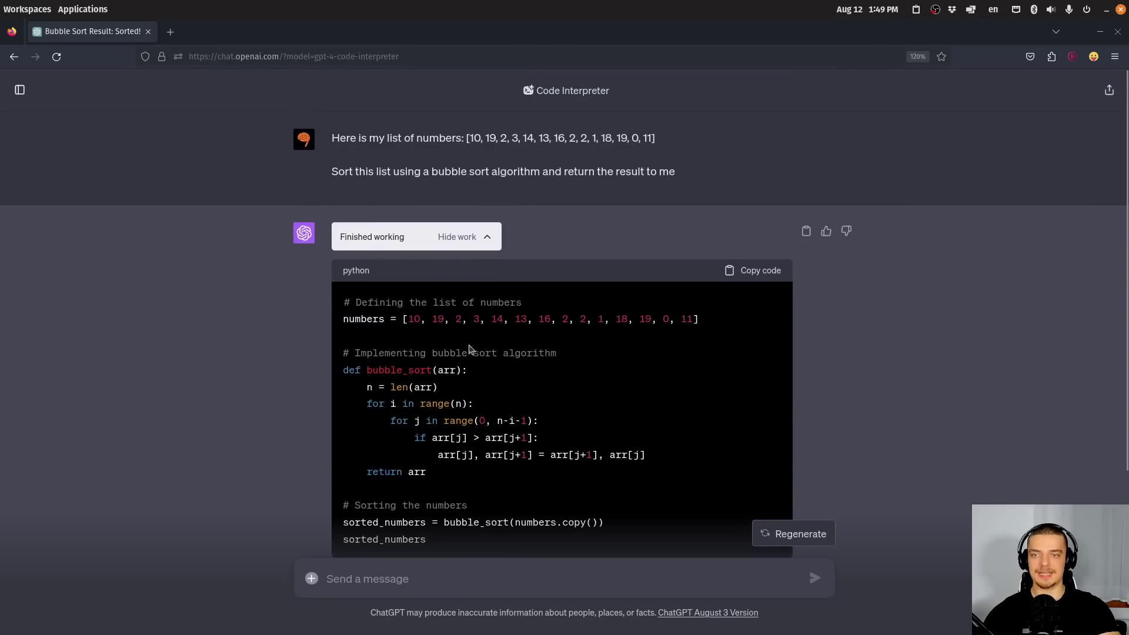
{"action": "left_click", "coordinate": [466, 241]}
{"action": "left_click_drag", "start_coordinate": [679, 142], "coordinate": [429, 140]}
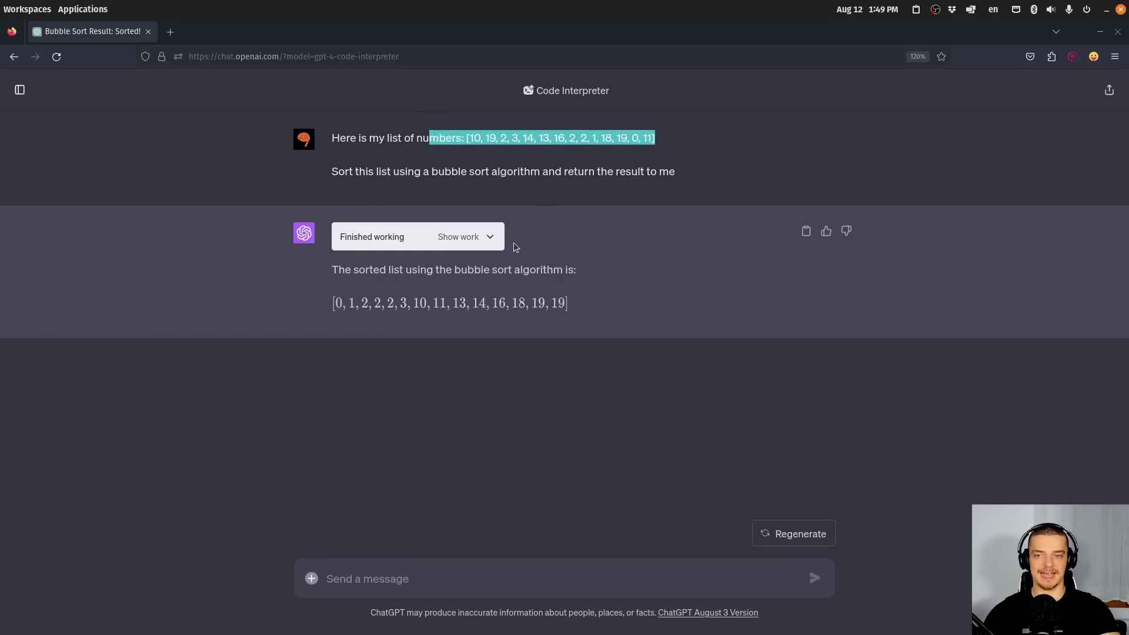
{"action": "left_click_drag", "start_coordinate": [636, 332], "coordinate": [331, 276]}
{"action": "left_click", "coordinate": [734, 332]}
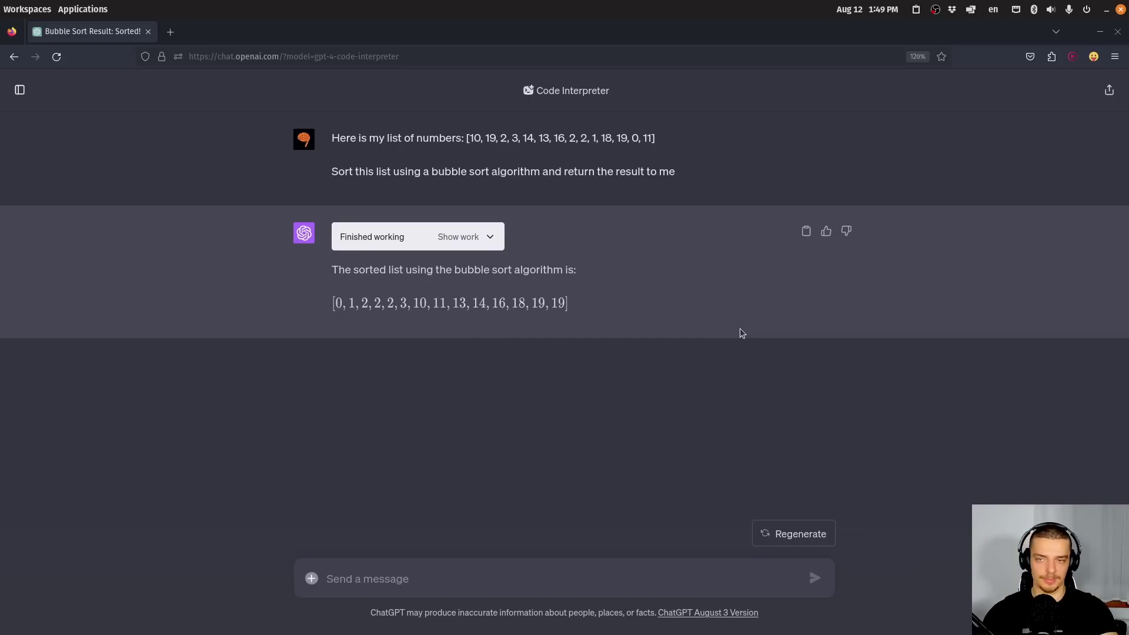
Step: In PyCharm, create an empty main.py file in the Current project folder
{"action": "left_click", "coordinate": [599, 615]}
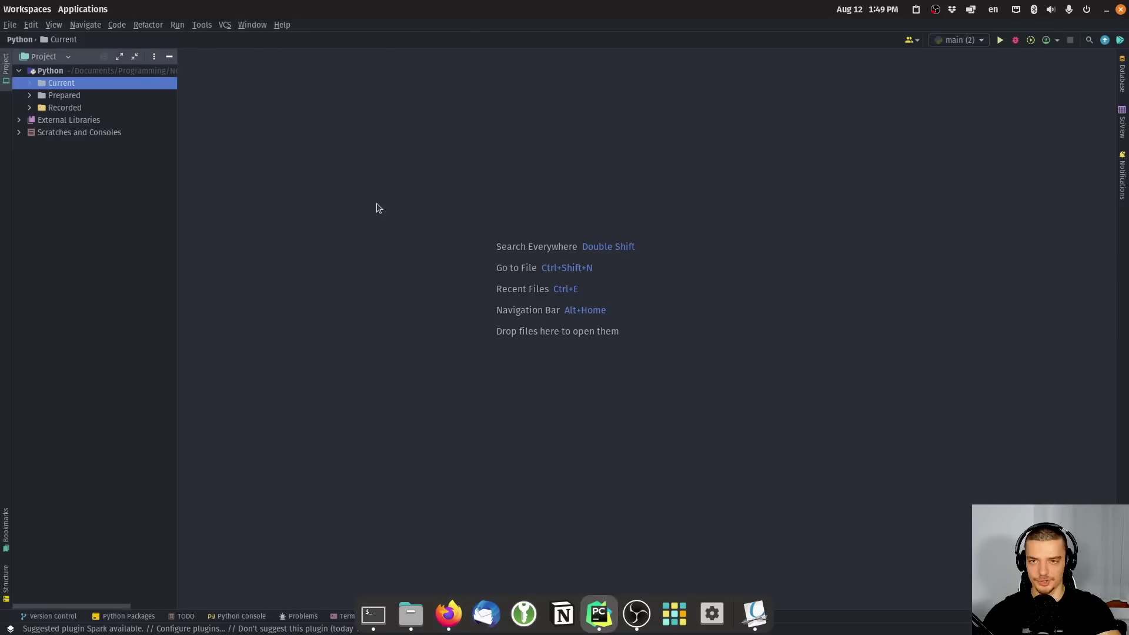
{"action": "right_click", "coordinate": [82, 82]}
{"action": "mouse_move", "coordinate": [118, 88]}
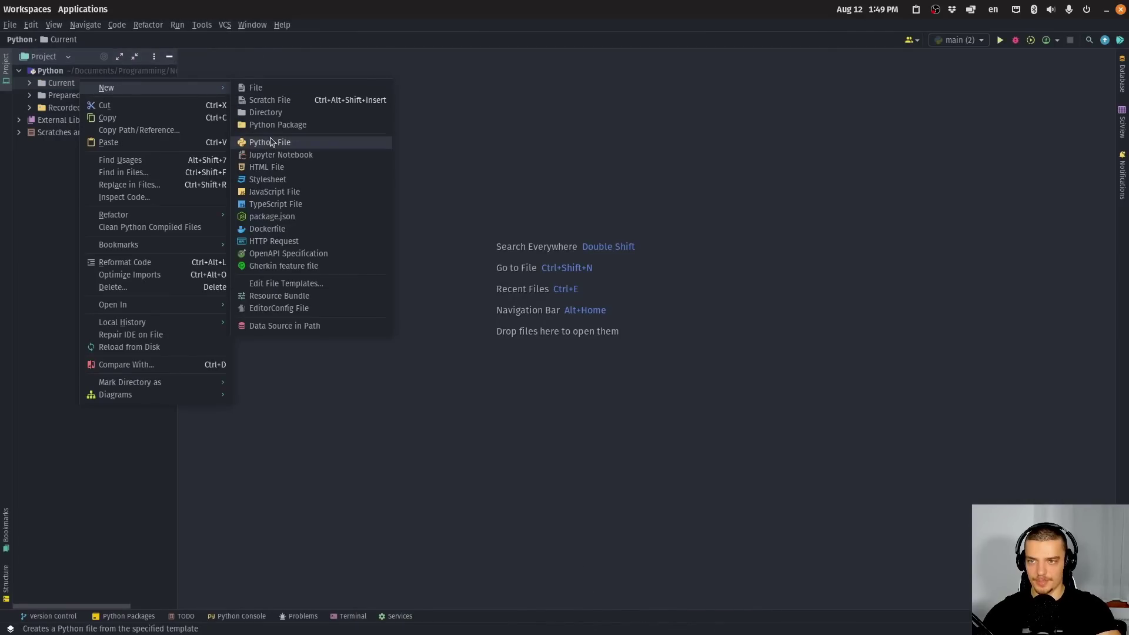
{"action": "left_click", "coordinate": [270, 142]}
{"action": "type", "text": "main.p"}
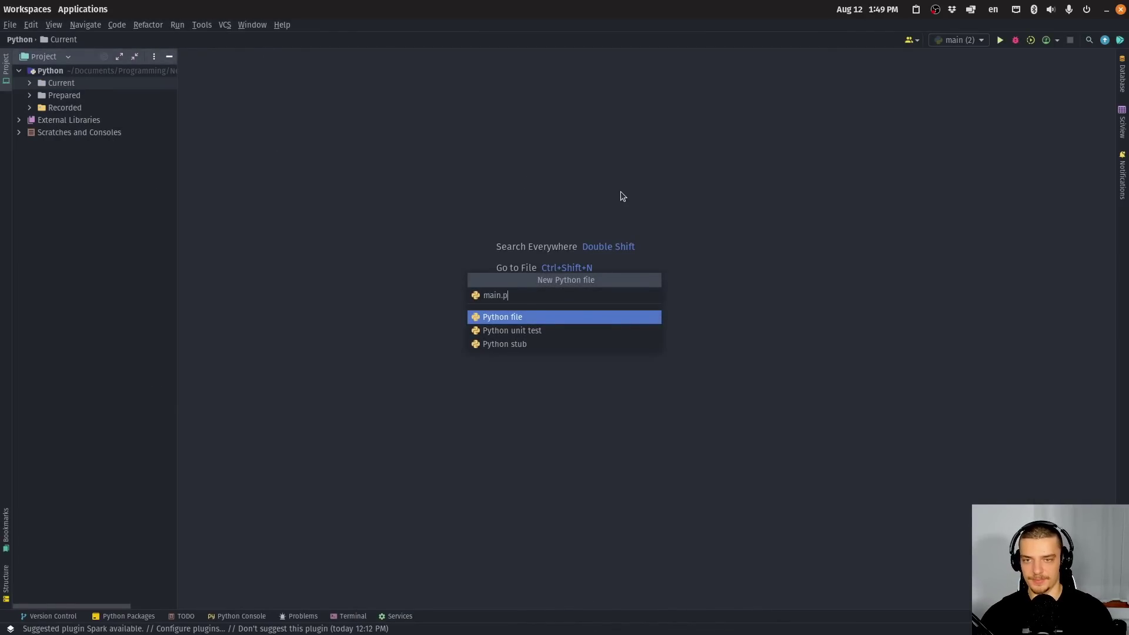
{"action": "type", "text": "y"}
{"action": "key", "text": "Return"}
{"action": "scroll", "coordinate": [592, 202], "scroll_direction": "up", "scroll_amount": 15}
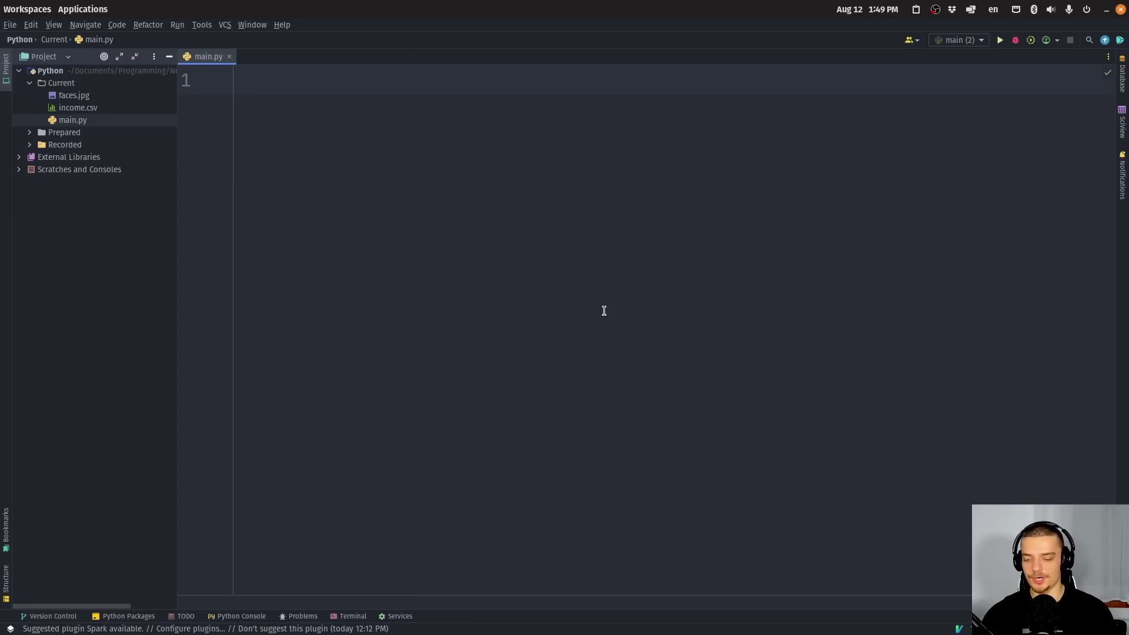
Step: Add 'import yfinance as yf' to main.py and install yfinance with pip3 in a terminal
{"action": "key", "text": "i"}
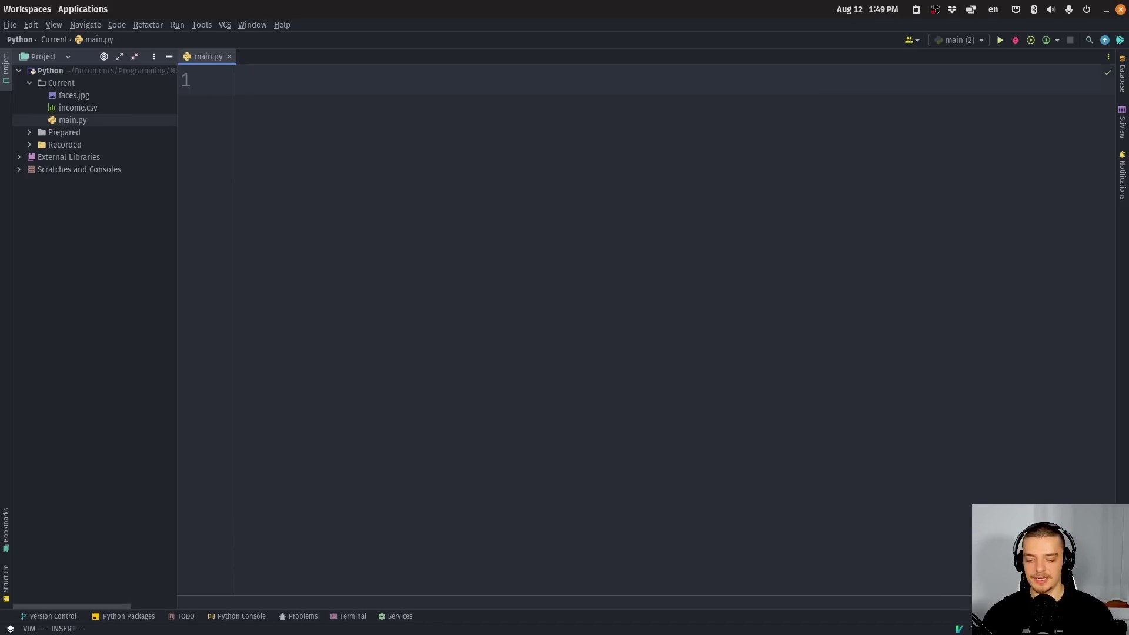
{"action": "type", "text": "import y"}
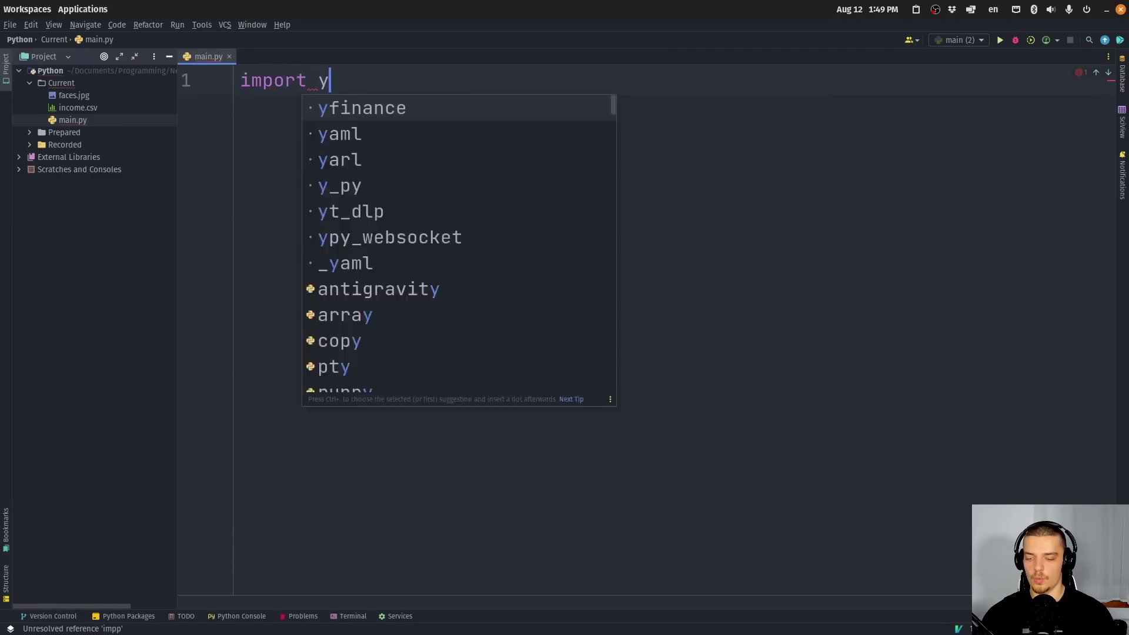
{"action": "type", "text": "finance as yf"}
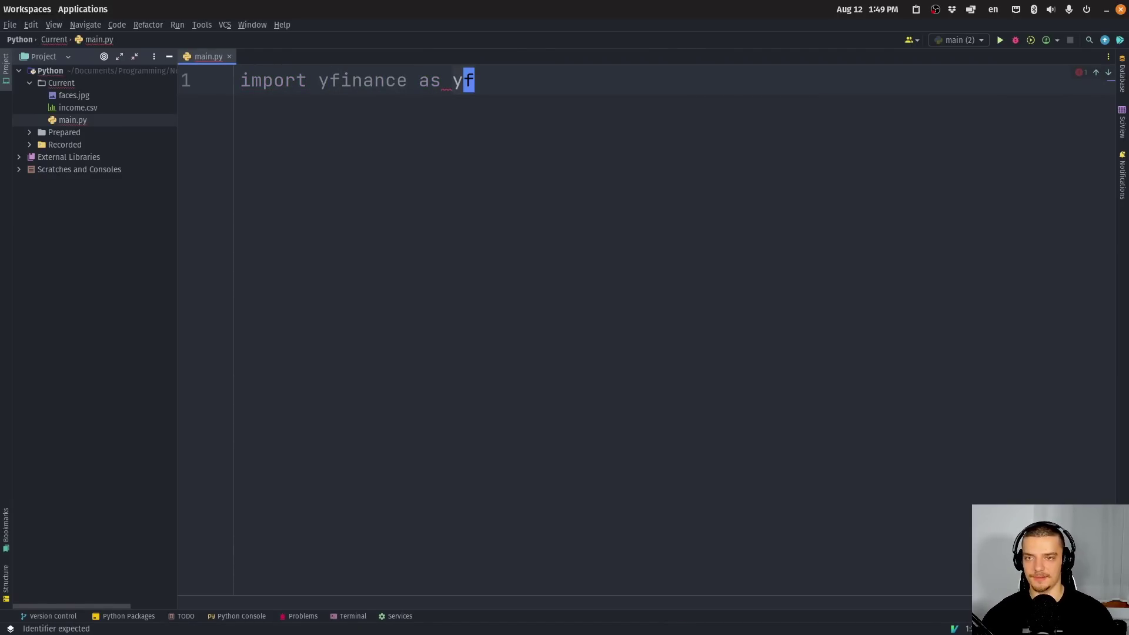
{"action": "key", "text": "ctrl+alt+t"}
{"action": "type", "text": "pip3 i"}
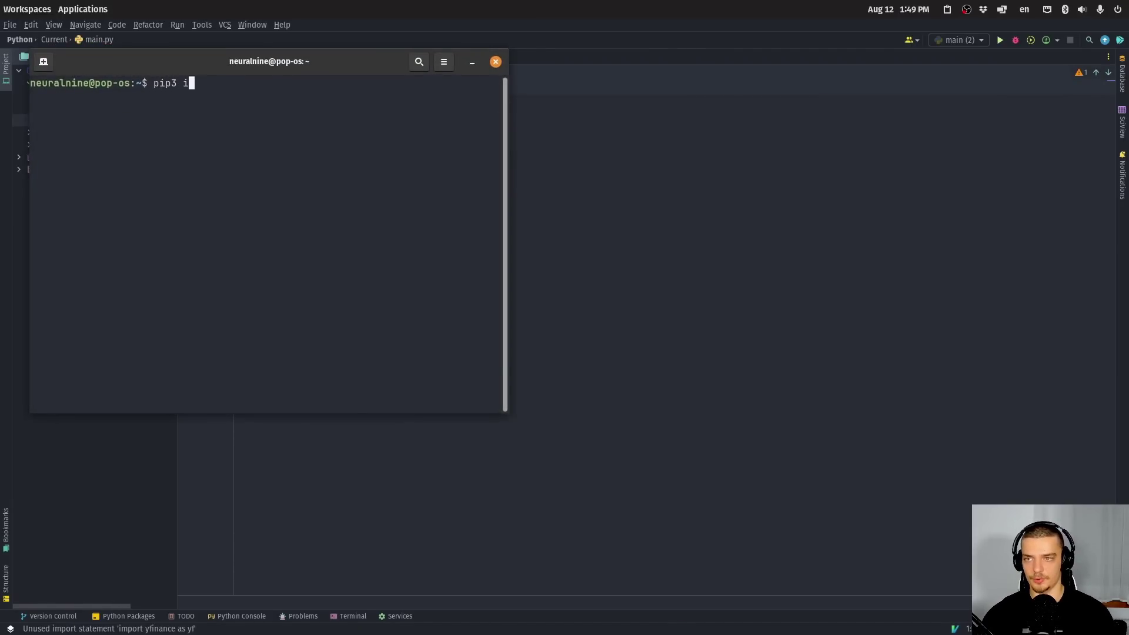
{"action": "type", "text": "nstall yfinance"}
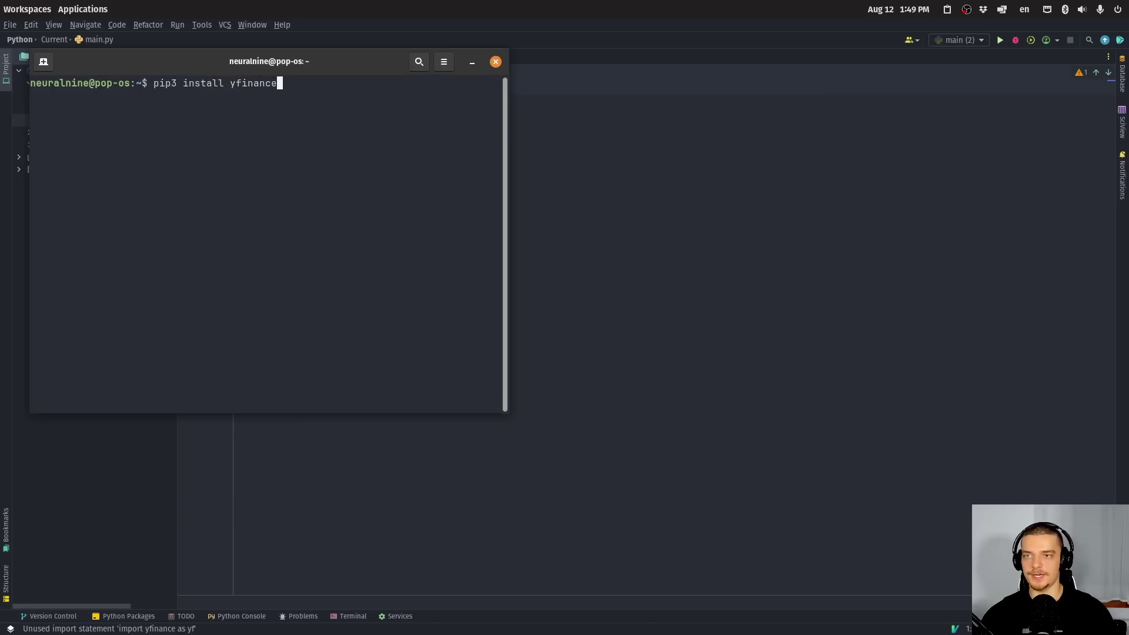
Step: Fetch a year of MSFT prices with yf.Ticker('MSFT').history(period='1y')
{"action": "left_click", "coordinate": [564, 221]}
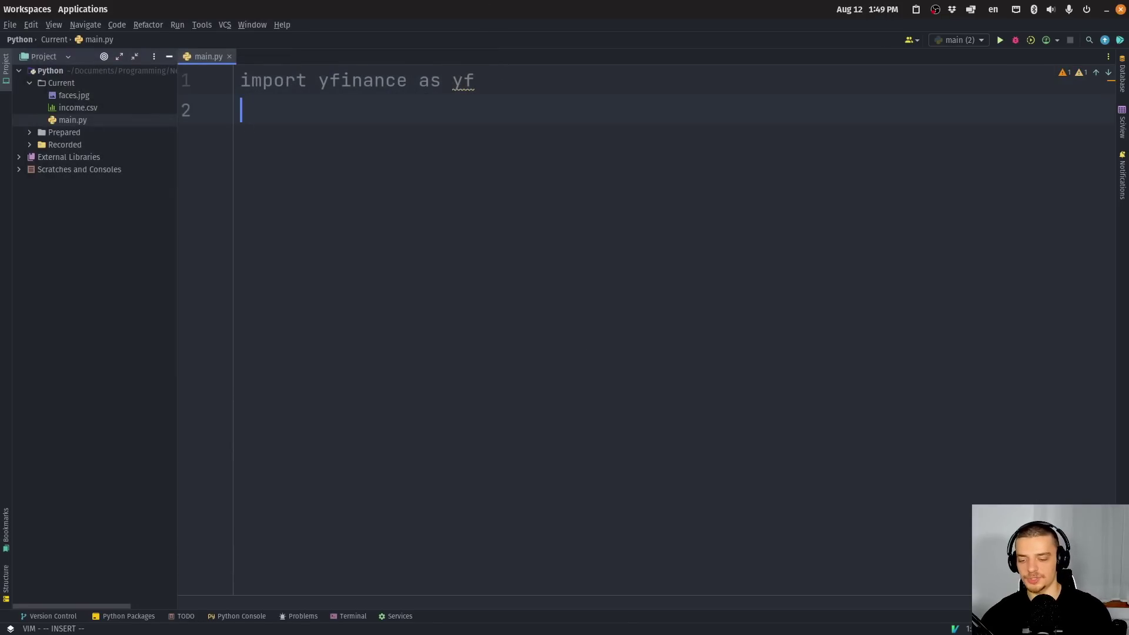
{"action": "key", "text": "Return"}
{"action": "type", "text": "data = "}
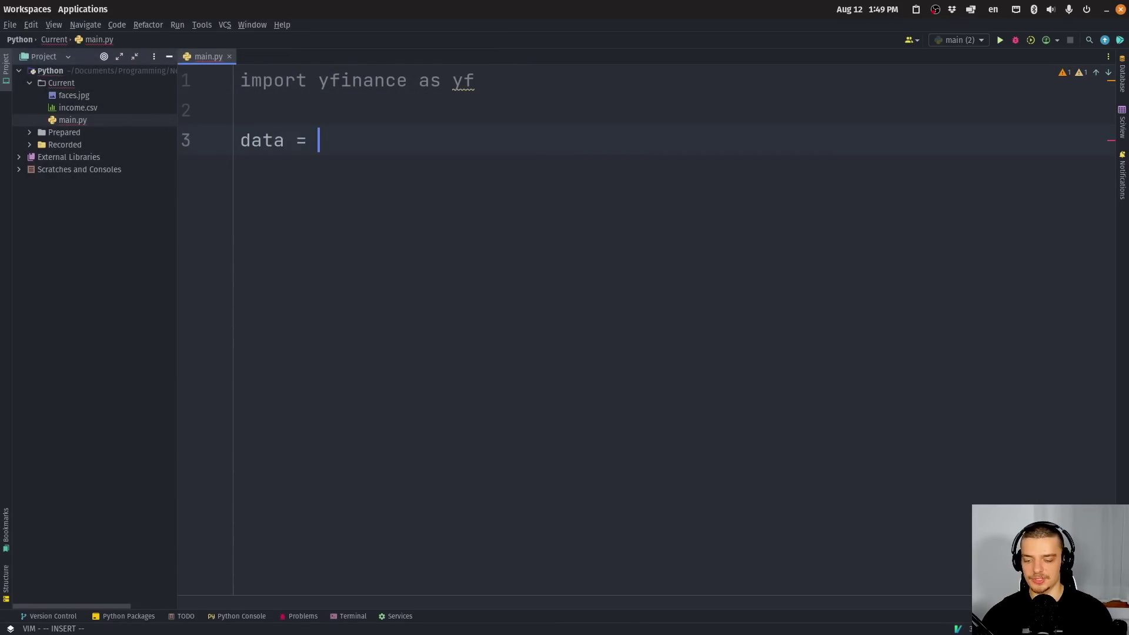
{"action": "type", "text": "yf.Ticker"}
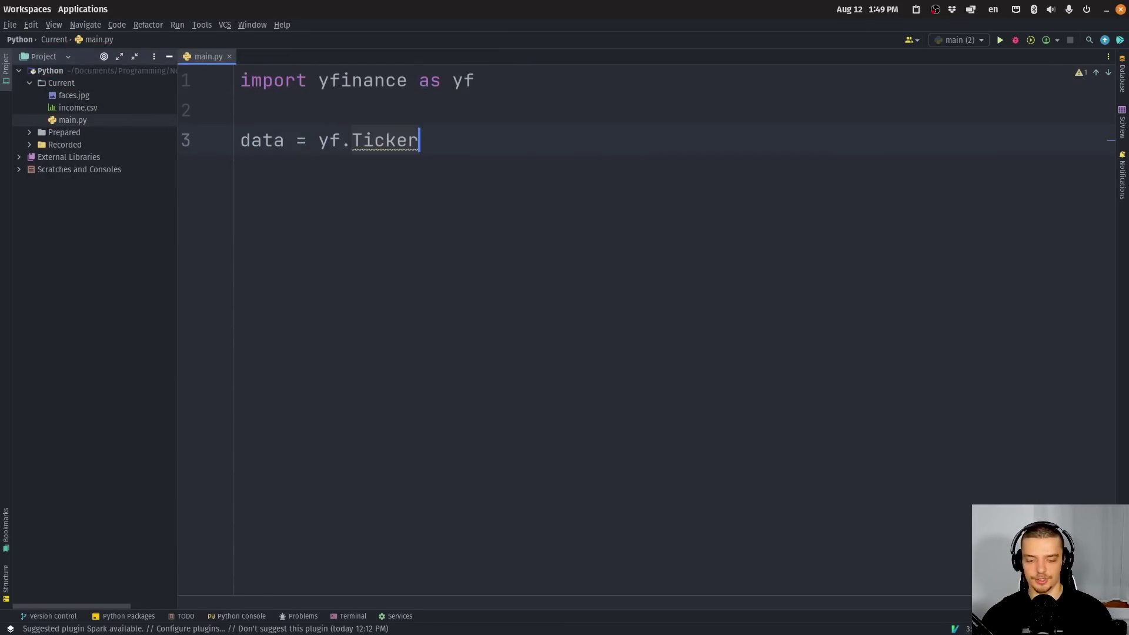
{"action": "type", "text": "('MS"}
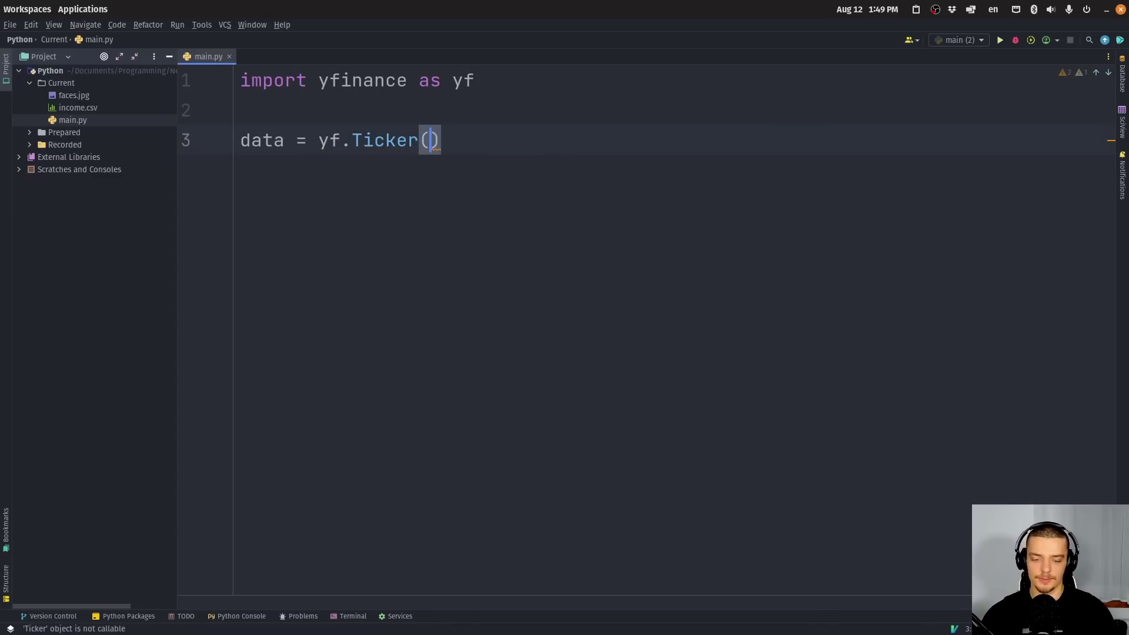
{"action": "type", "text": "FT"}
{"action": "key", "text": "End"}
{"action": "type", "text": ".history()"}
{"action": "type", "text": "period="}
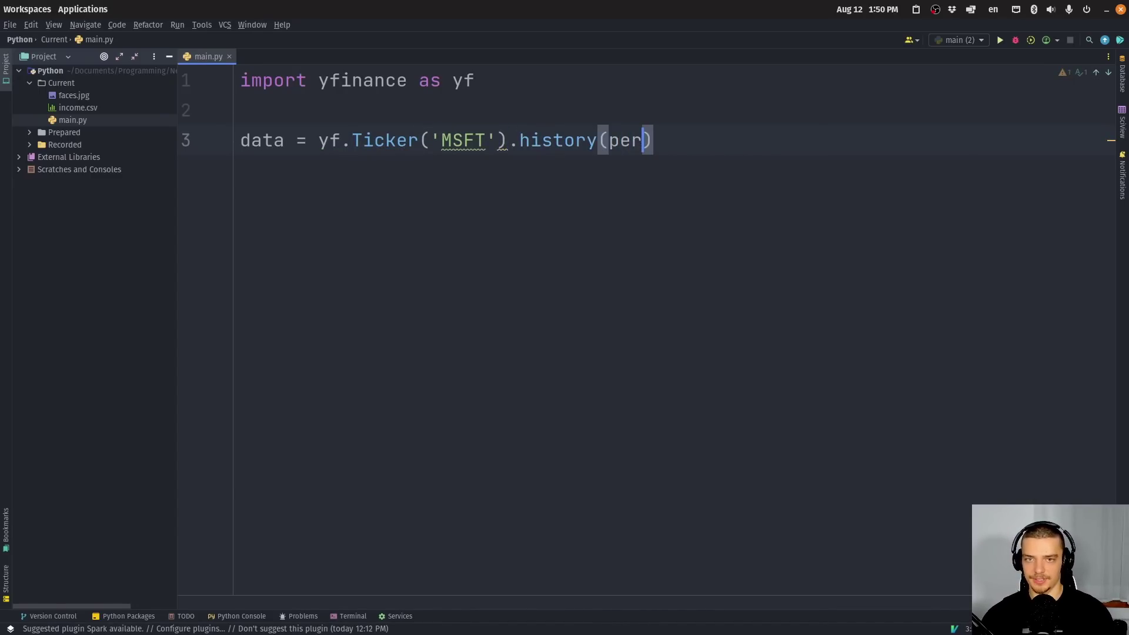
{"action": "type", "text": "'1y'"}
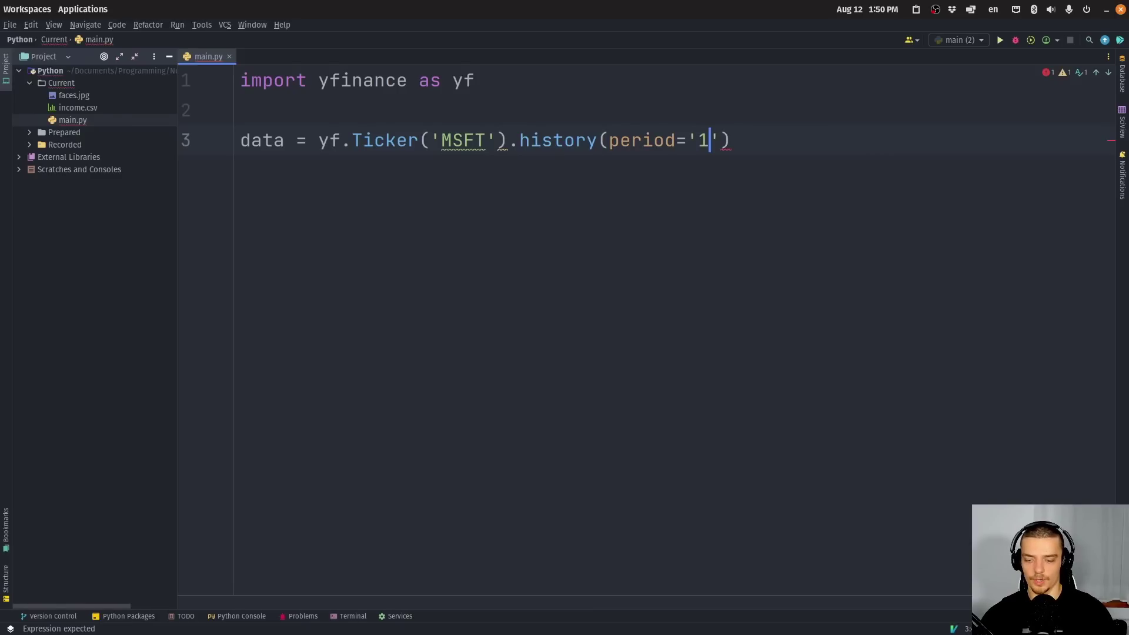
Step: Save the downloaded data to msft_stock_data.csv with data.to_csv
{"action": "key", "text": "Escape"}
{"action": "key", "text": "o"}
{"action": "key", "text": "Return"}
{"action": "type", "text": "data."}
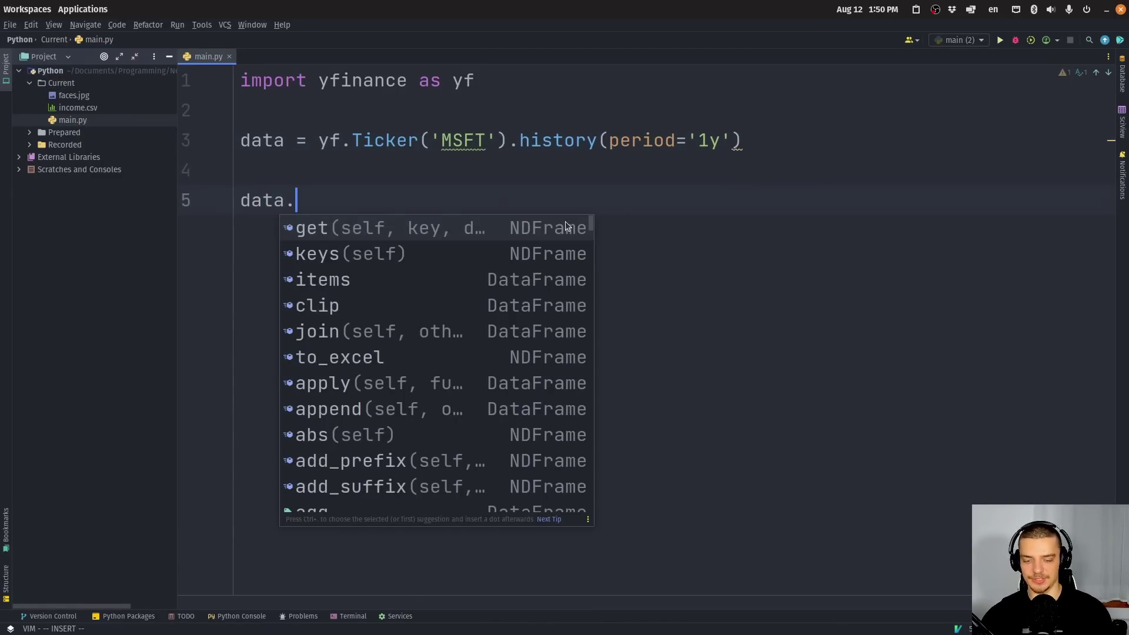
{"action": "type", "text": "to_c"}
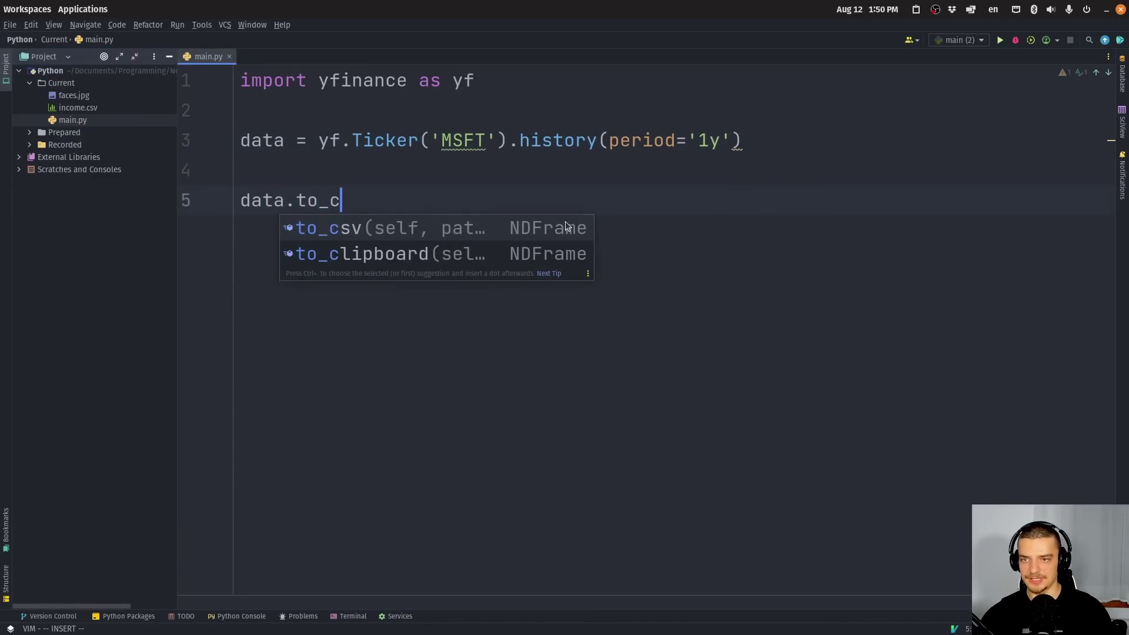
{"action": "key", "text": "Return"}
{"action": "type", "text": "'"}
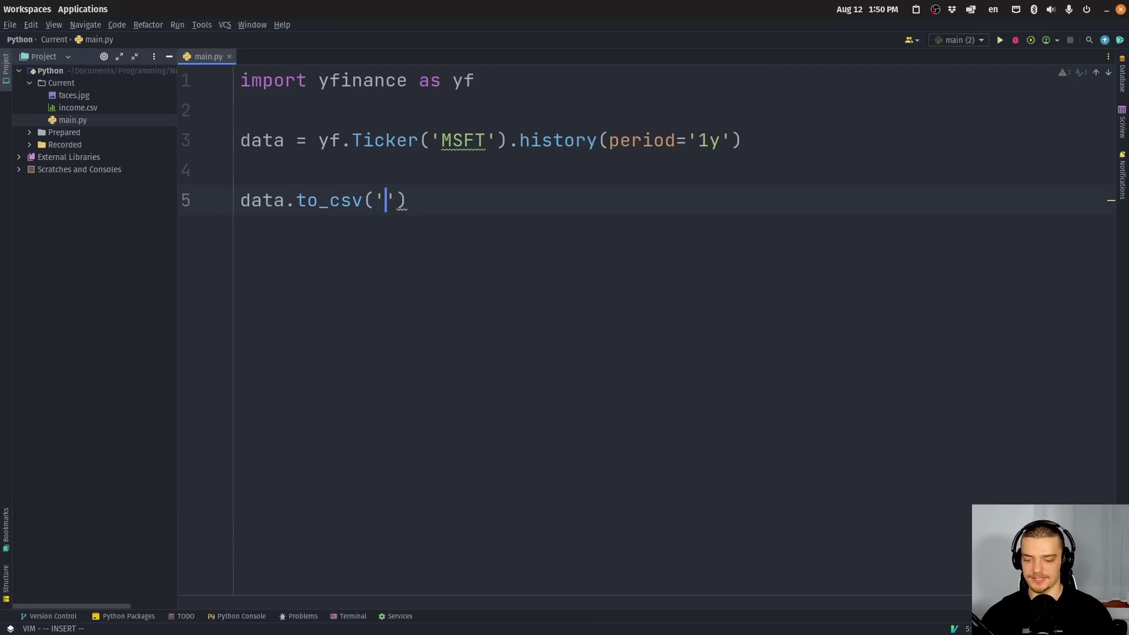
{"action": "type", "text": "stoc"}
{"action": "key", "text": "BackSpace"}
{"action": "key", "text": "BackSpace"}
{"action": "key", "text": "BackSpace"}
{"action": "key", "text": "BackSpace"}
{"action": "type", "text": "msft"}
{"action": "key", "text": "BackSpace"}
{"action": "type", "text": "ft"}
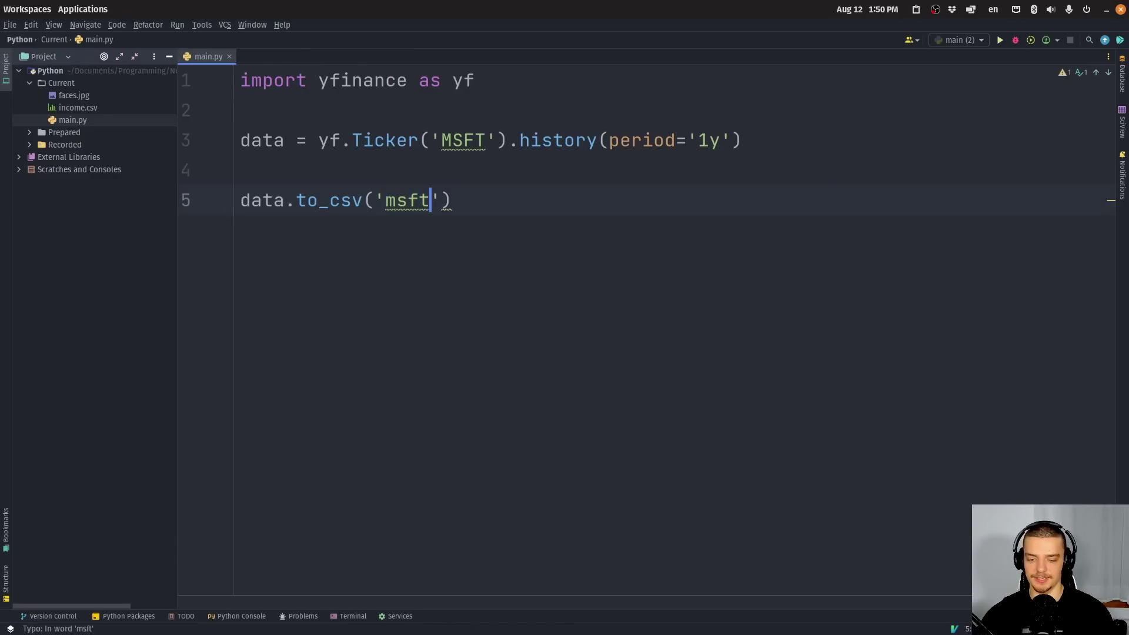
{"action": "type", "text": "_stock_data"}
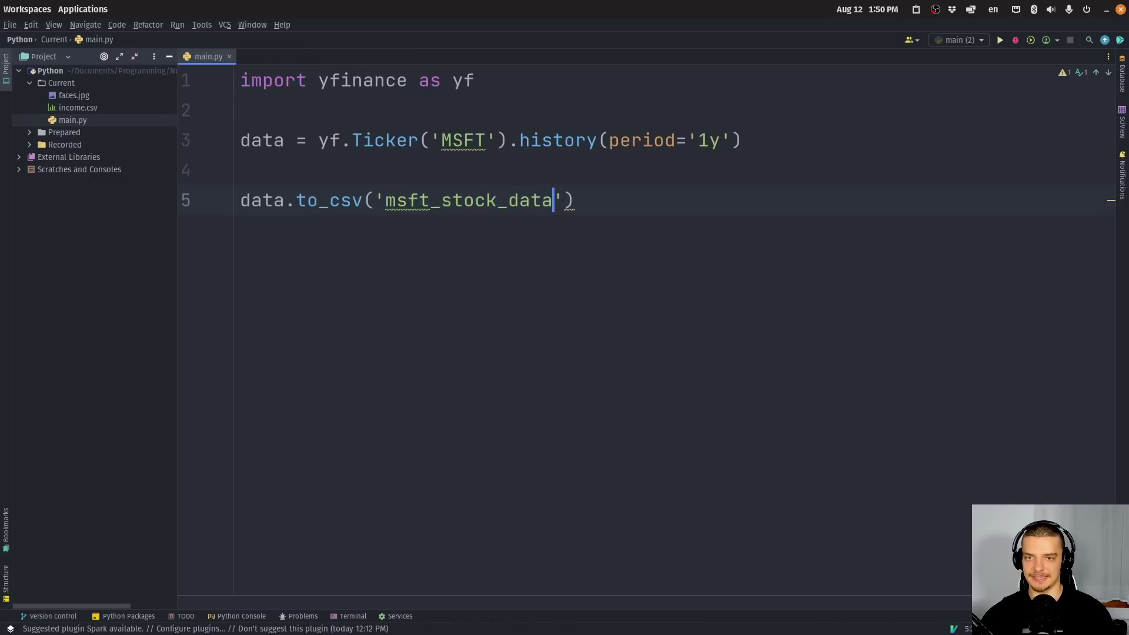
{"action": "type", "text": ".csv"}
Step: Run main.py and open the generated msft_stock_data.csv to check its rows
{"action": "key", "text": "shift+F10"}
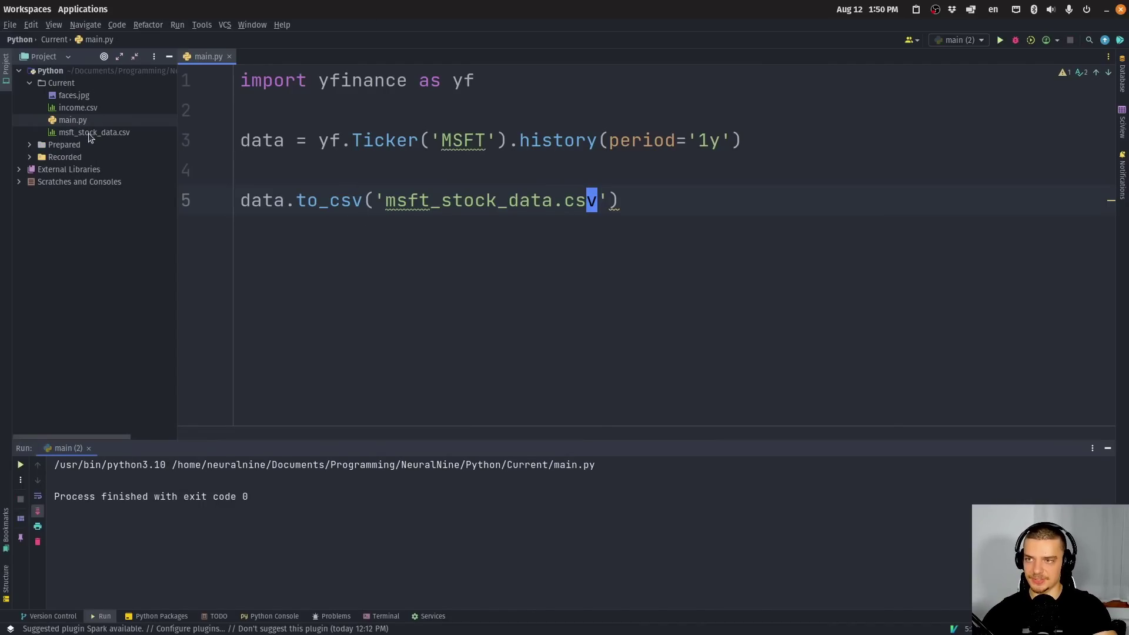
{"action": "left_click", "coordinate": [91, 134]}
{"action": "double_click", "coordinate": [91, 134]}
{"action": "scroll", "coordinate": [530, 206], "scroll_direction": "down", "scroll_amount": 7}
{"action": "scroll", "coordinate": [846, 87], "scroll_direction": "up", "scroll_amount": 7}
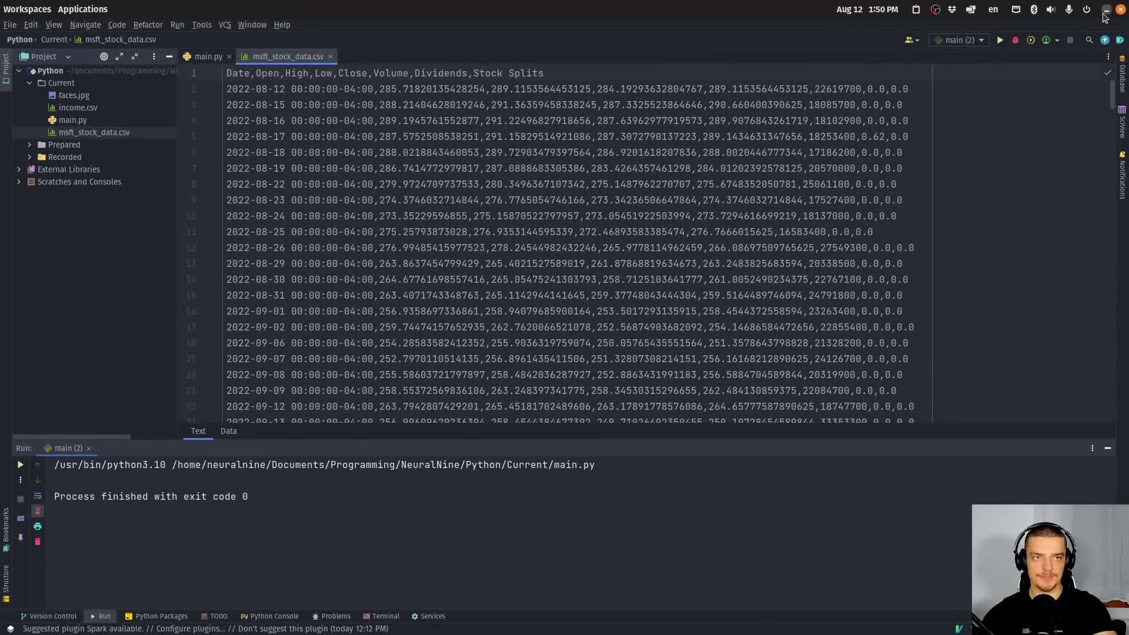
Step: Attach msft_stock_data.csv and ask for the year of Microsoft data as a matplotlib candlestick chart
{"action": "key", "text": "alt+Tab"}
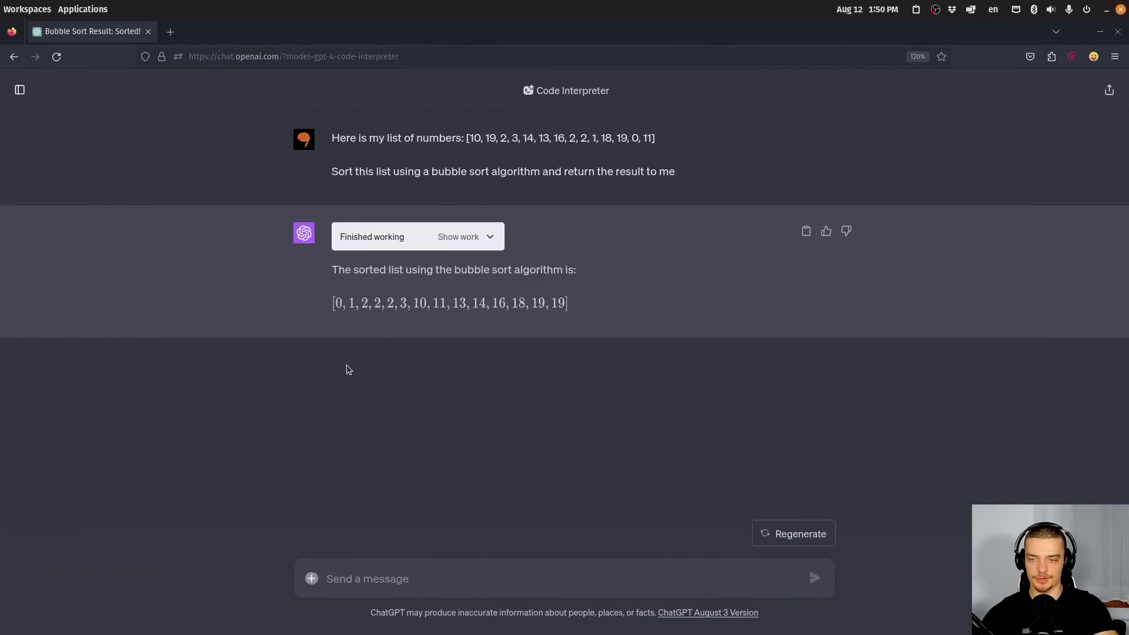
{"action": "left_click", "coordinate": [312, 578]}
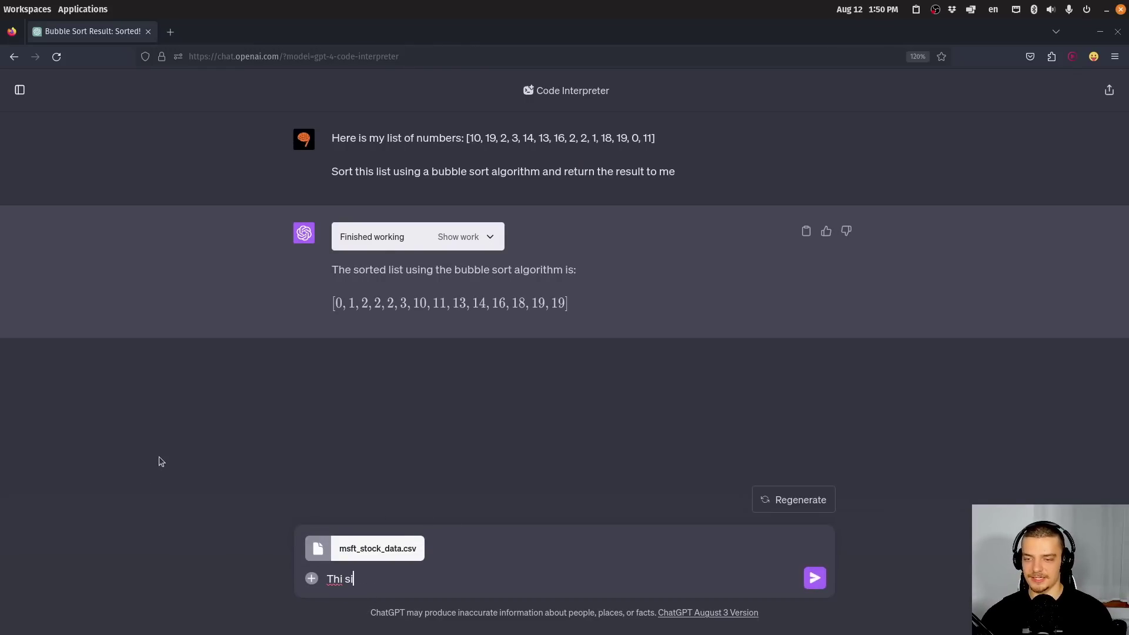
{"action": "type", "text": "s is some "}
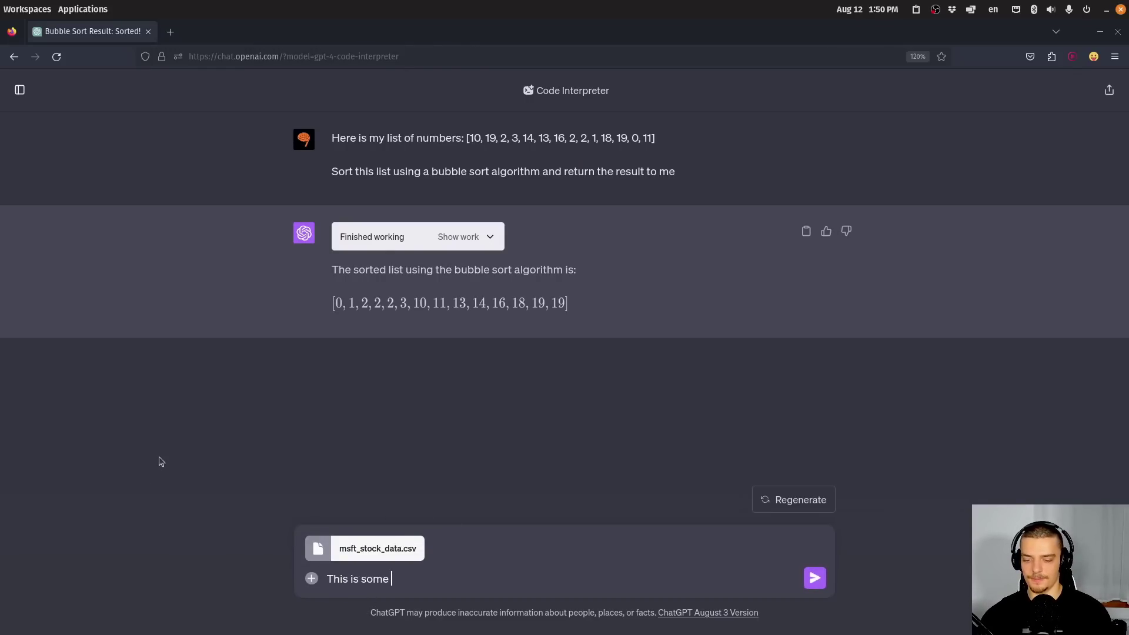
{"action": "type", "text": "Microsoft stock data "}
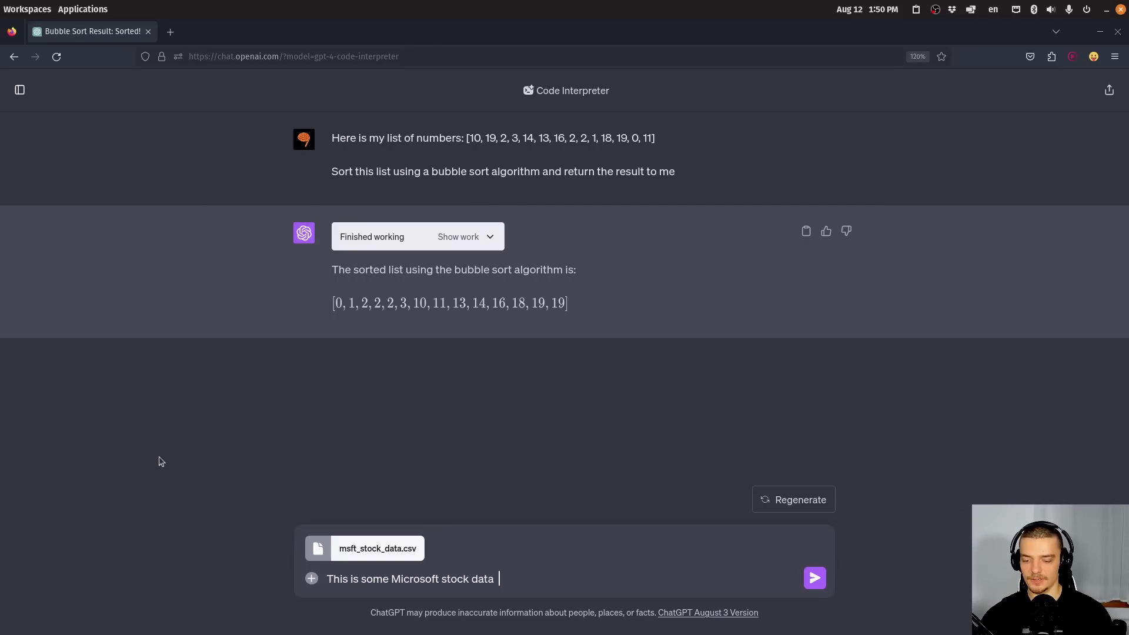
{"action": "type", "text": "over the last year"}
{"action": "double_click", "coordinate": [374, 579]}
{"action": "type", "text": "the"}
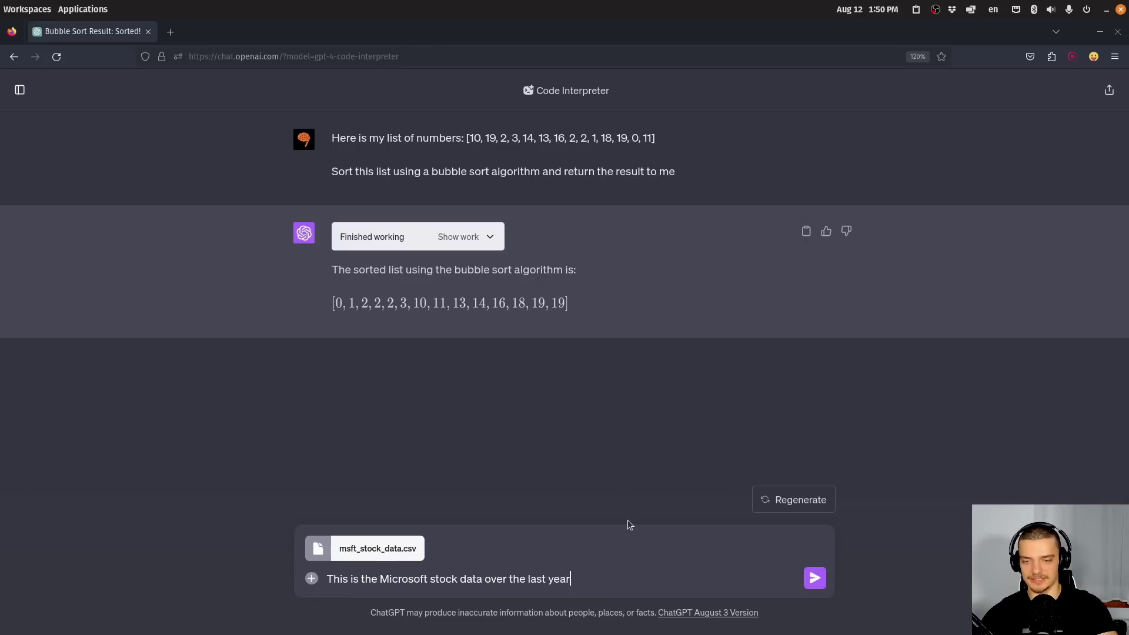
{"action": "type", "text": ". Please visua"}
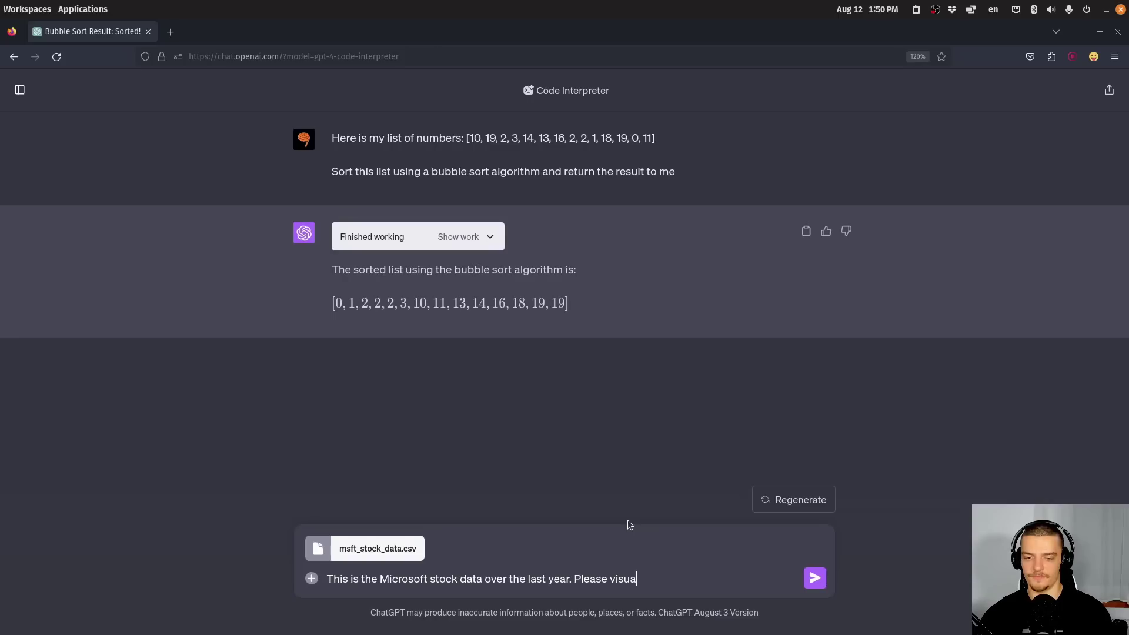
{"action": "type", "text": "lize it as a c"}
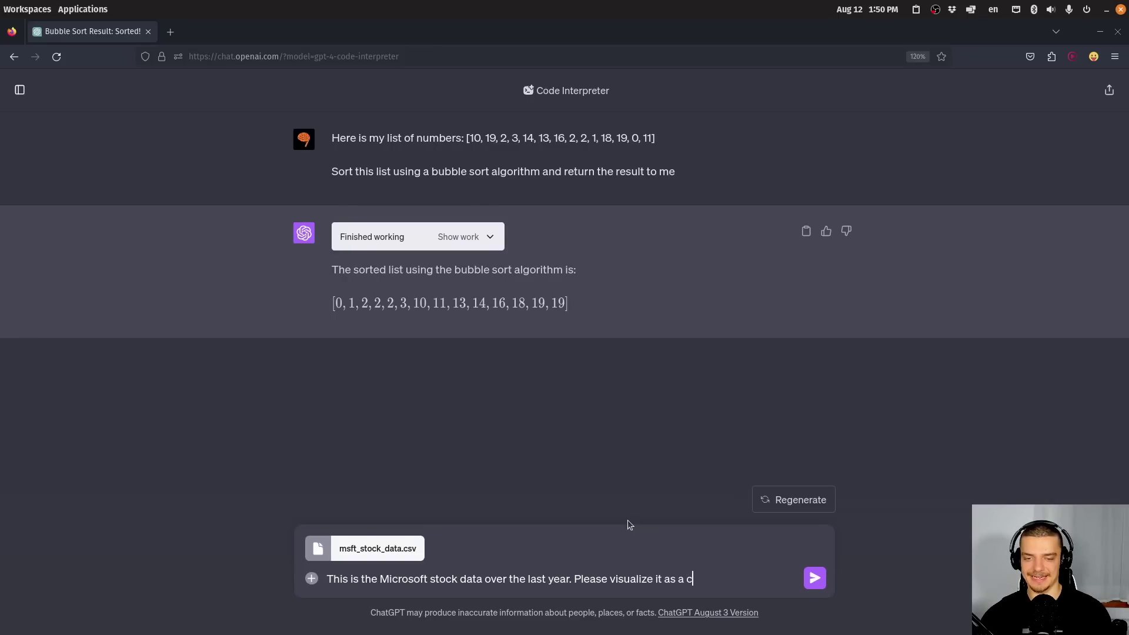
{"action": "type", "text": "andlestick cha"}
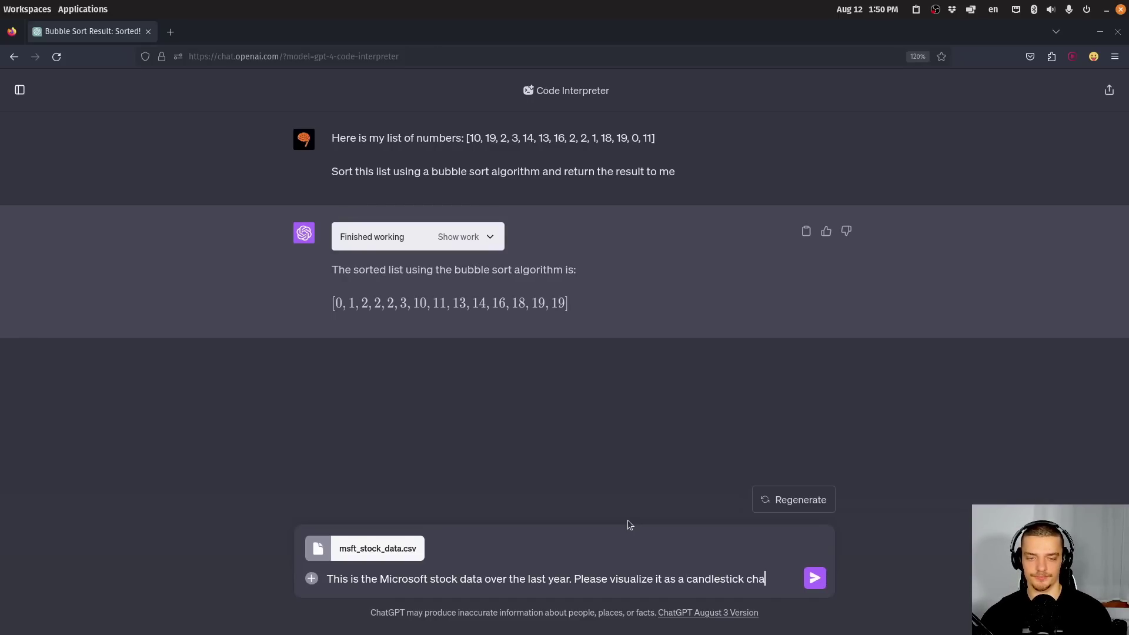
{"action": "type", "text": "rt using mat"}
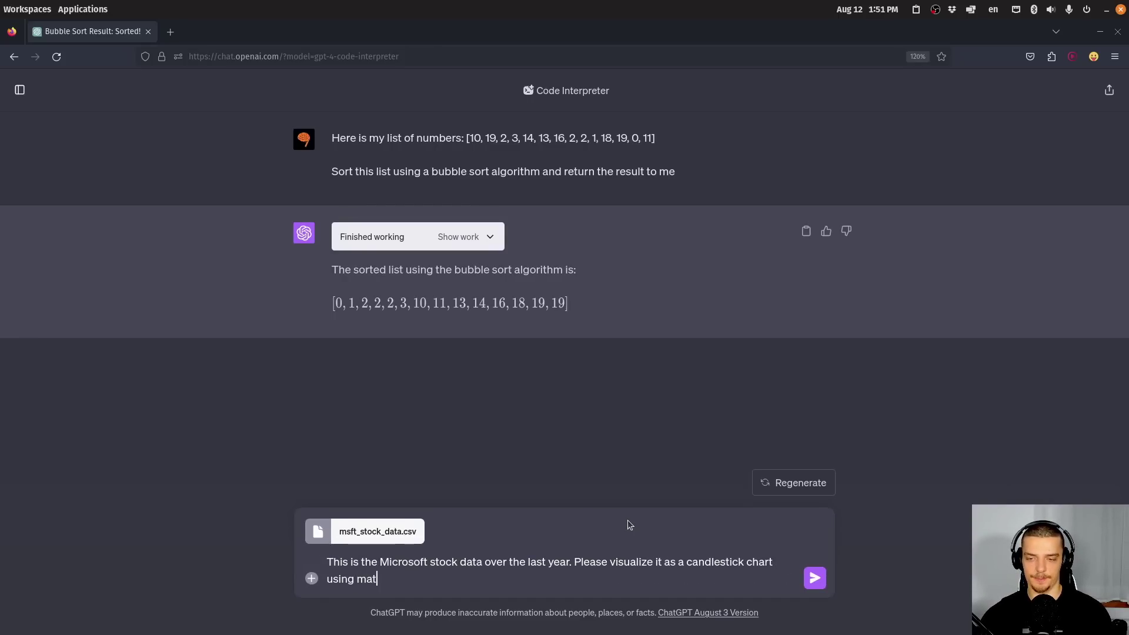
{"action": "type", "text": "plotlib."}
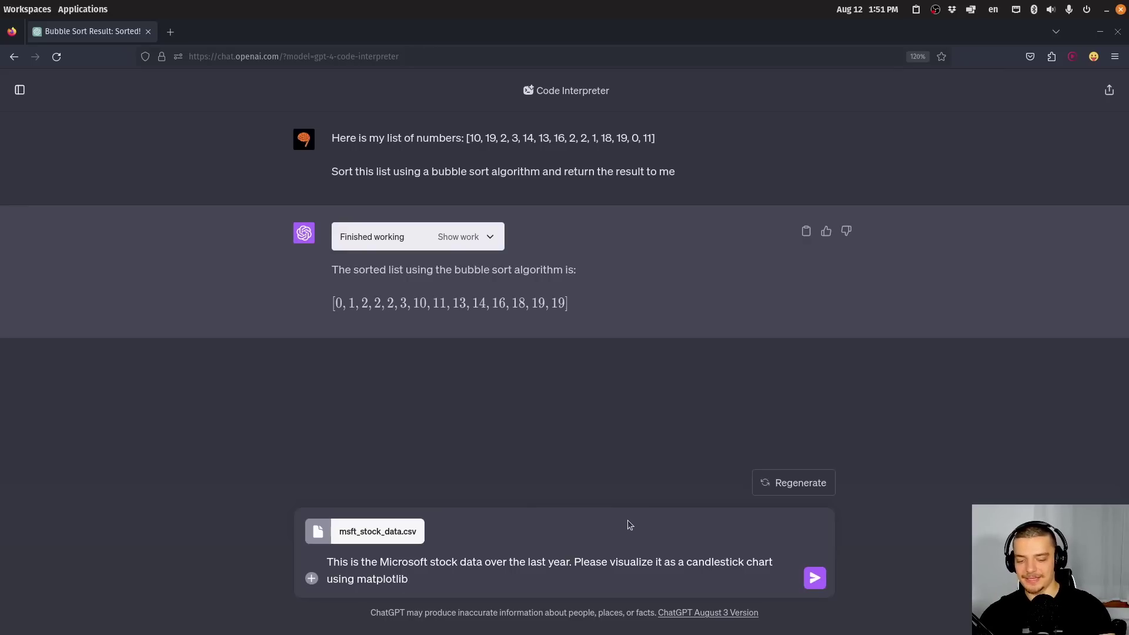
Step: Send the chart request and inspect the data-loading and chart code steps
{"action": "left_click", "coordinate": [814, 578]}
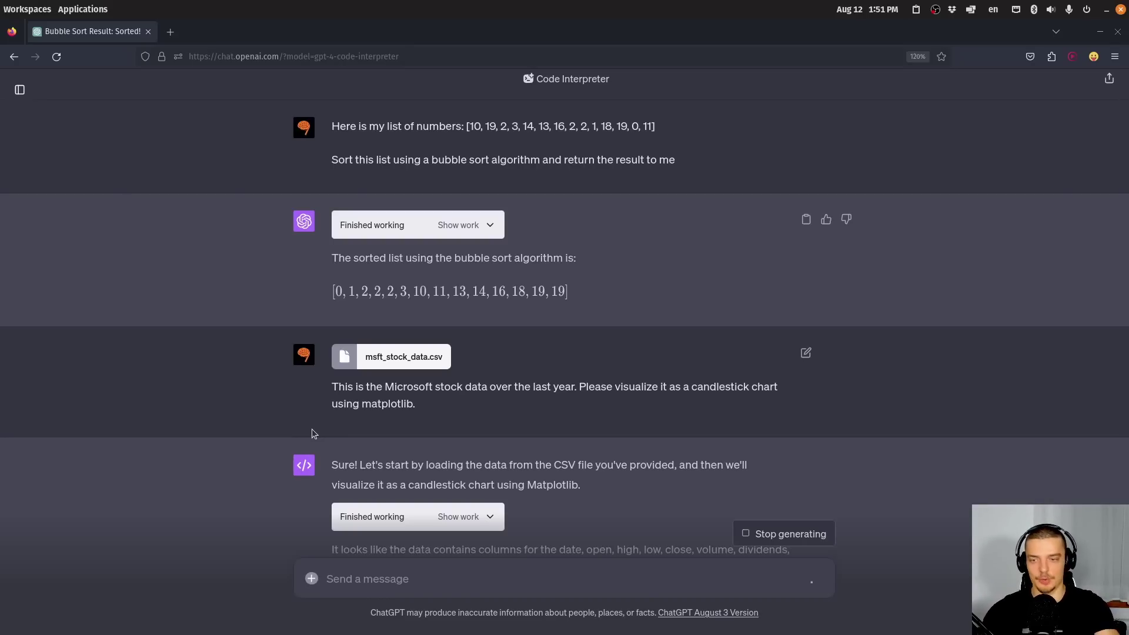
{"action": "scroll", "coordinate": [270, 397], "scroll_direction": "down", "scroll_amount": 3}
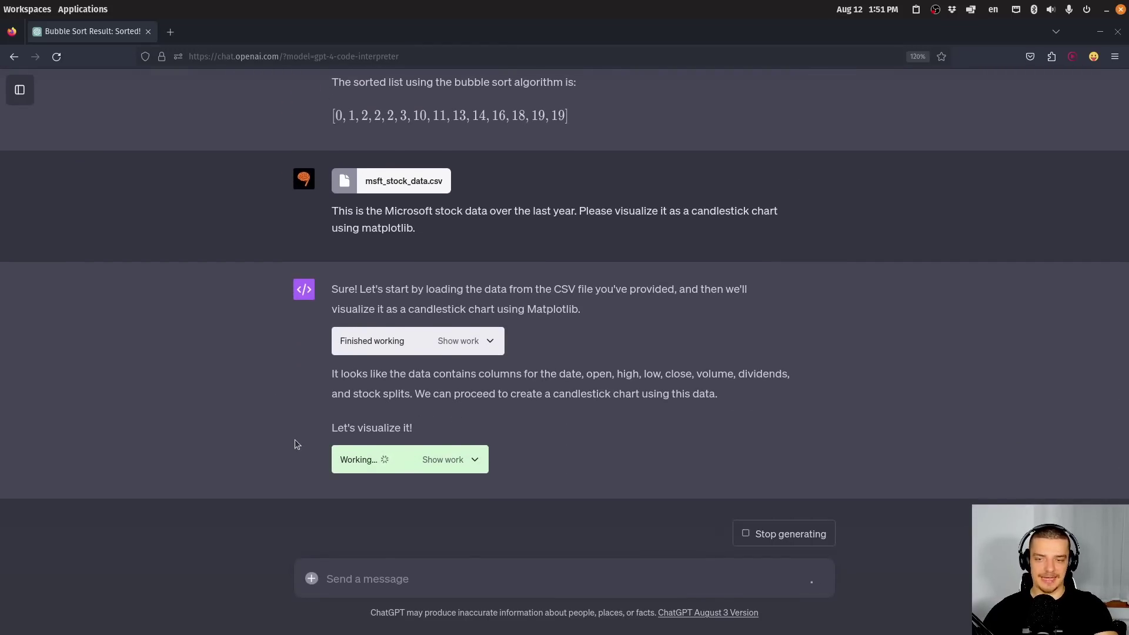
{"action": "left_click", "coordinate": [463, 469]}
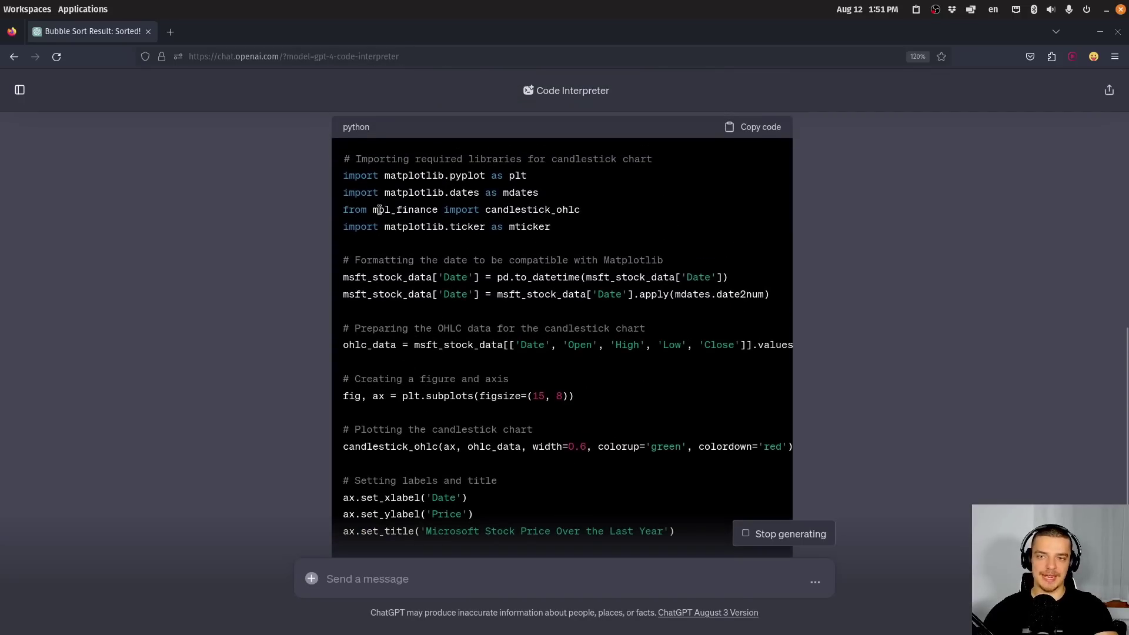
{"action": "scroll", "coordinate": [441, 328], "scroll_direction": "up", "scroll_amount": 5}
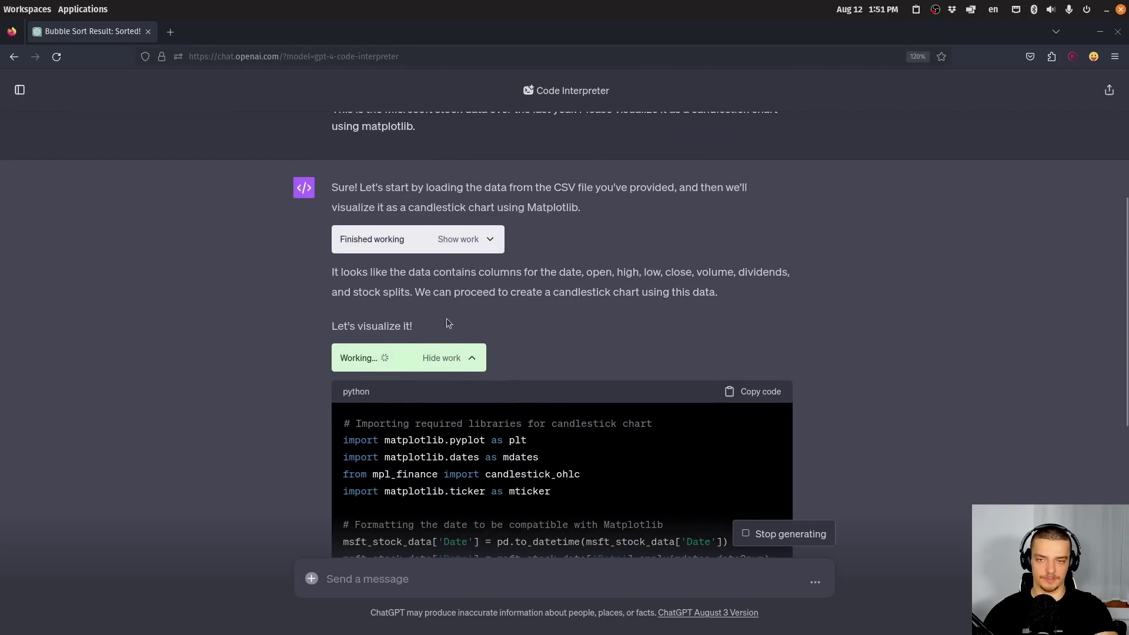
{"action": "left_click", "coordinate": [451, 360]}
{"action": "left_click", "coordinate": [466, 341]}
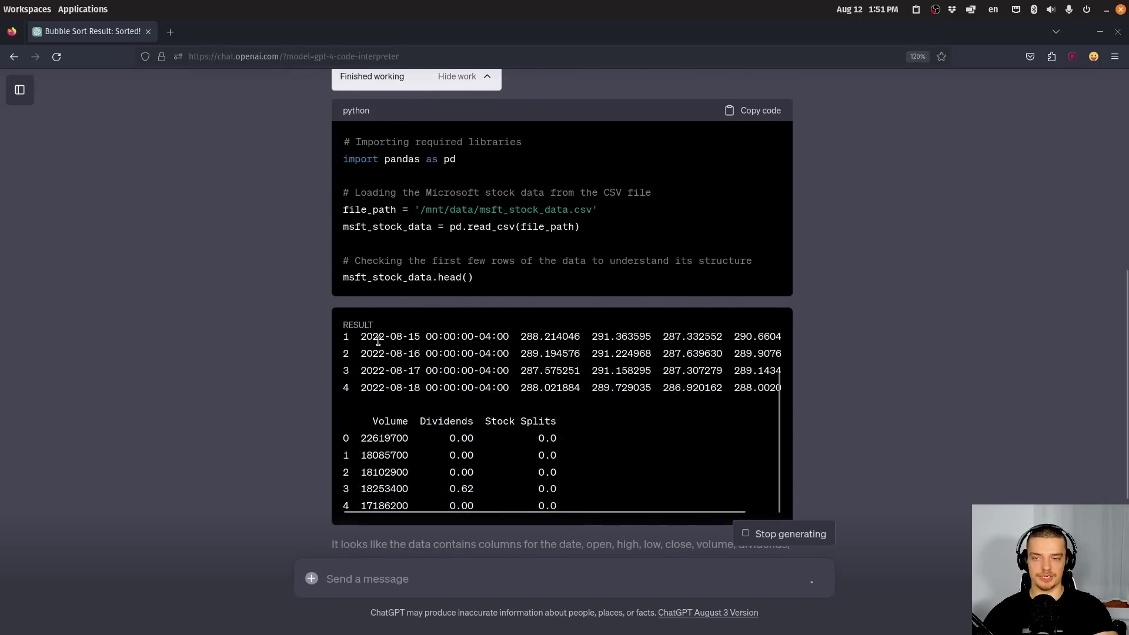
{"action": "scroll", "coordinate": [887, 401], "scroll_direction": "up", "scroll_amount": 8}
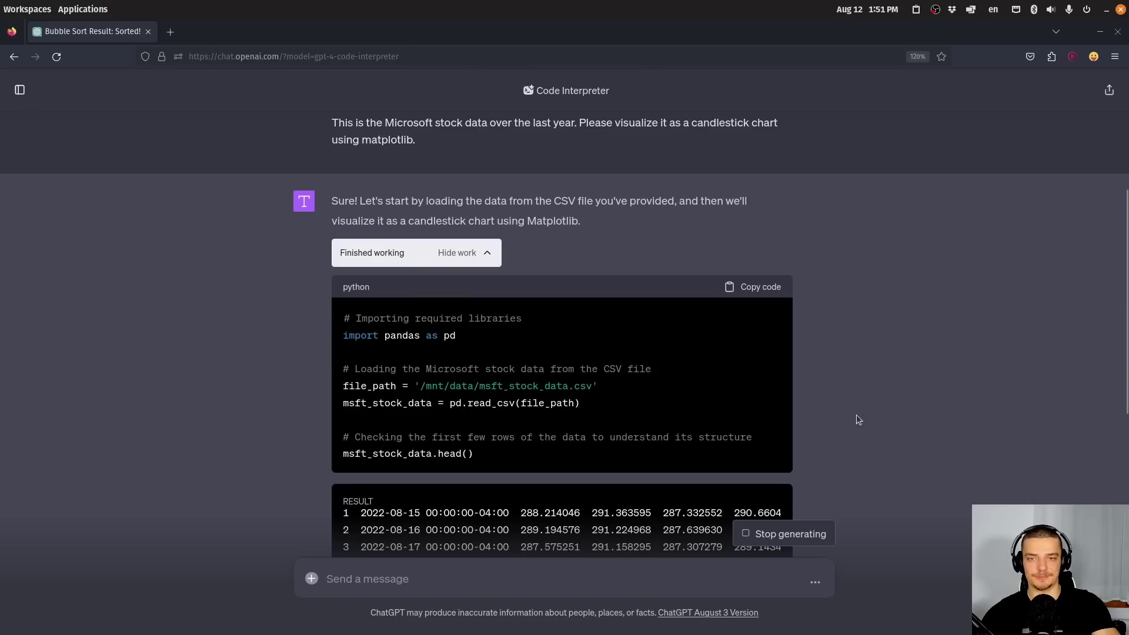
{"action": "left_click", "coordinate": [476, 254]}
Step: Review the failed mpl_finance and Plotly attempts, noting mpl_finance is unavailable
{"action": "scroll", "coordinate": [460, 280], "scroll_direction": "down", "scroll_amount": 2}
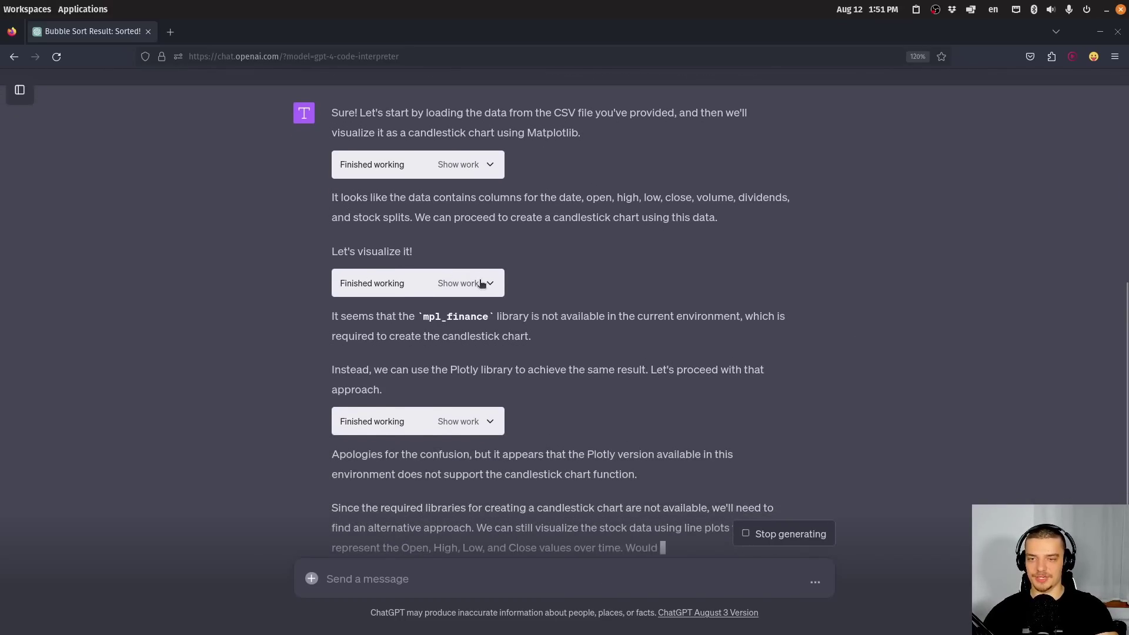
{"action": "left_click", "coordinate": [479, 282]}
{"action": "scroll", "coordinate": [475, 132], "scroll_direction": "down", "scroll_amount": 3}
{"action": "left_click", "coordinate": [481, 112]}
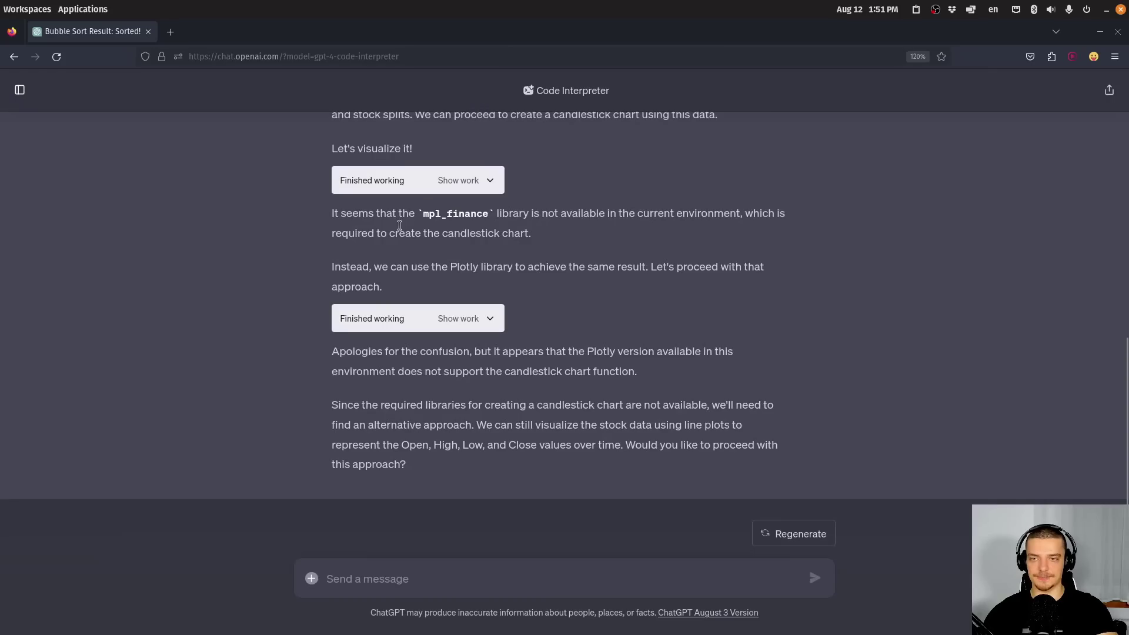
{"action": "left_click_drag", "start_coordinate": [324, 212], "coordinate": [765, 207]}
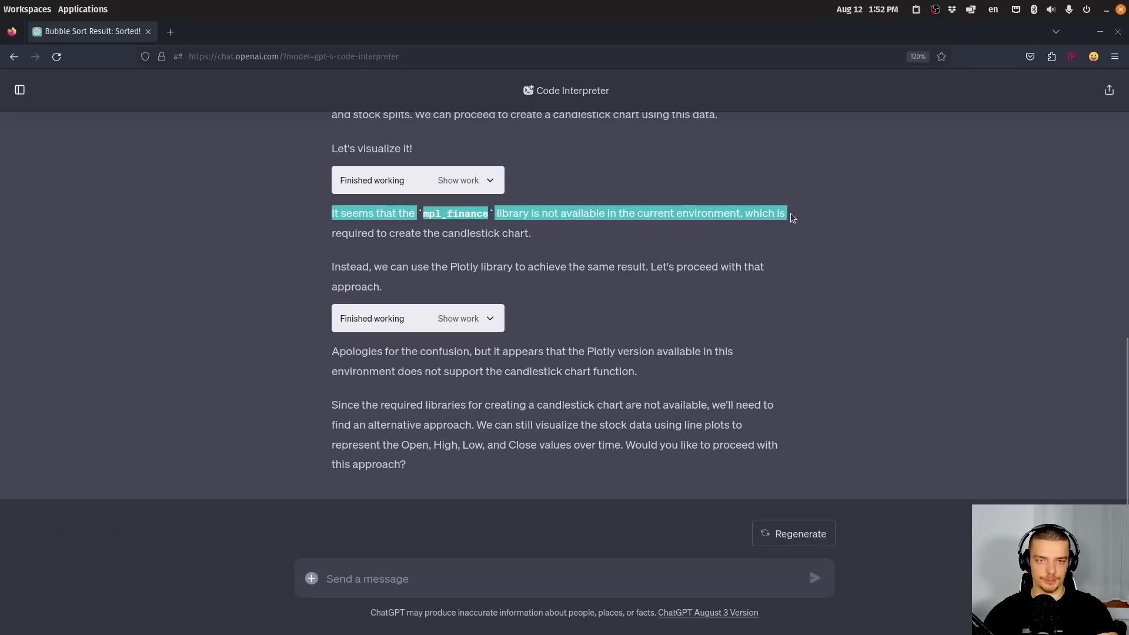
{"action": "left_click", "coordinate": [821, 229]}
{"action": "left_click", "coordinate": [473, 311]}
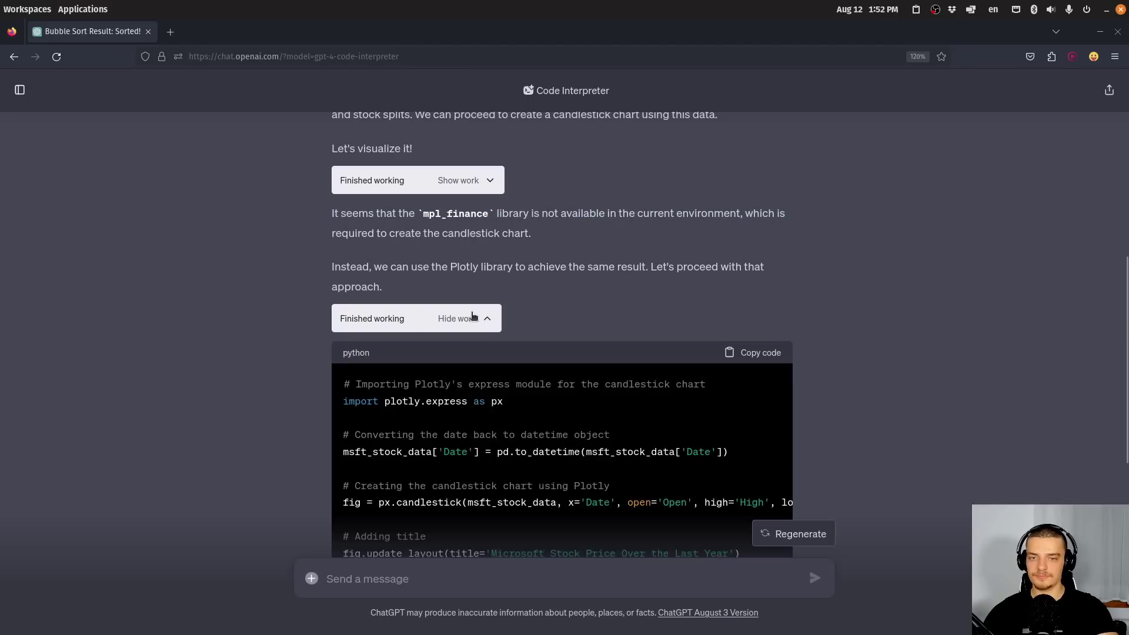
{"action": "scroll", "coordinate": [473, 311], "scroll_direction": "down", "scroll_amount": 3}
{"action": "left_click", "coordinate": [484, 148]}
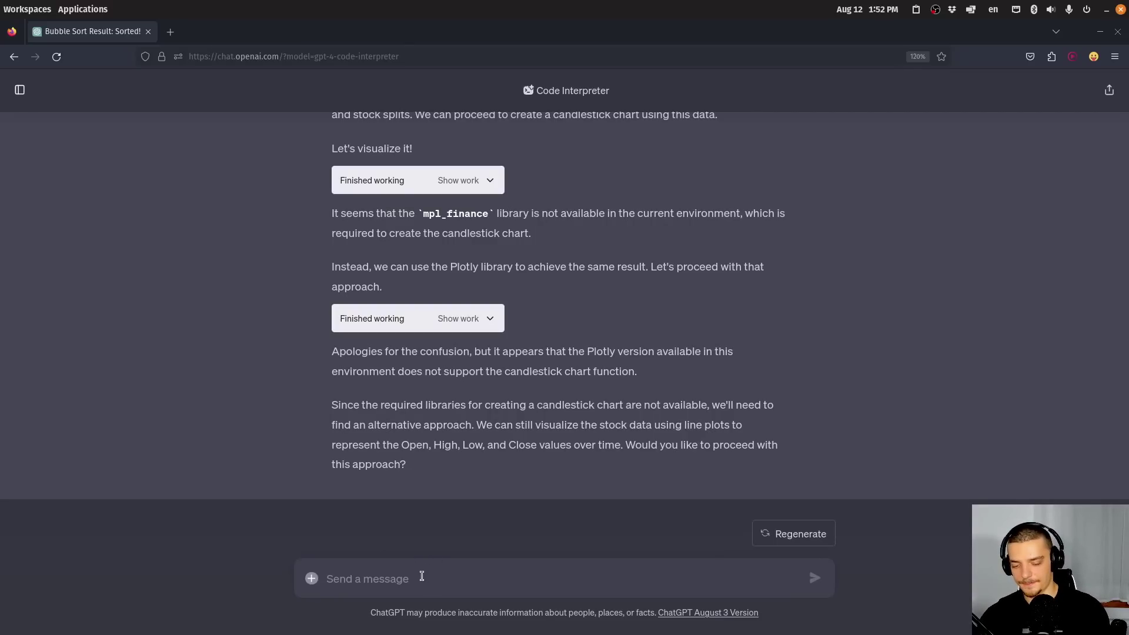
Step: Ask ChatGPT to skip fancy packages and draw the candlestick chart manually with core Matplotlib
{"action": "type", "text": "Don't use any fance pa"}
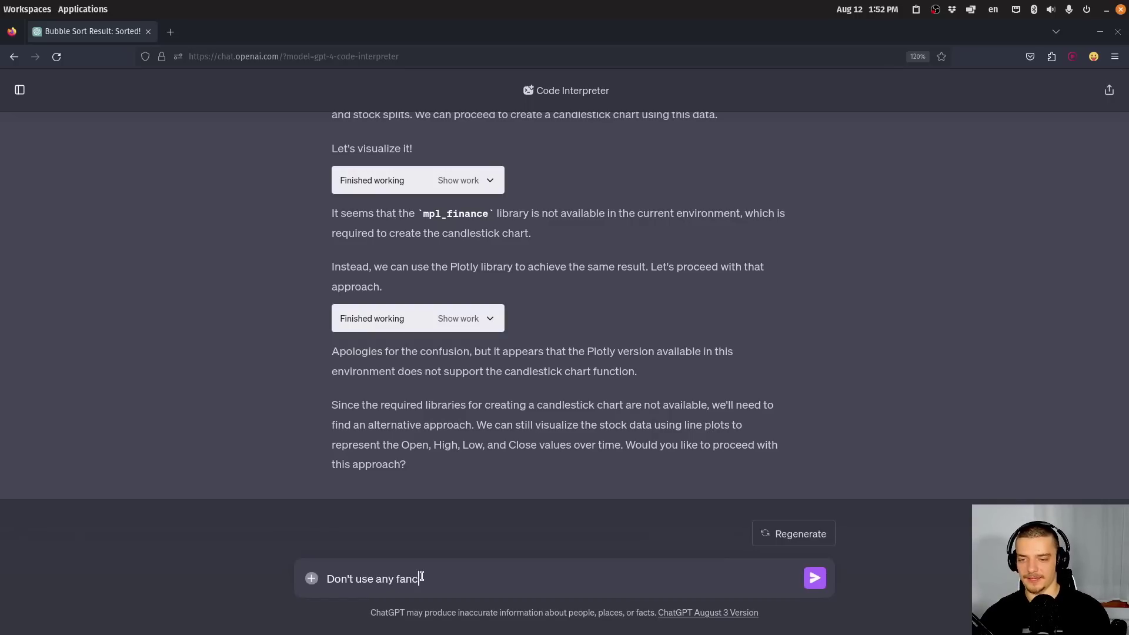
{"action": "key", "text": "BackSpace"}
{"action": "key", "text": "BackSpace"}
{"action": "key", "text": "BackSpace"}
{"action": "type", "text": "y packages, ju"}
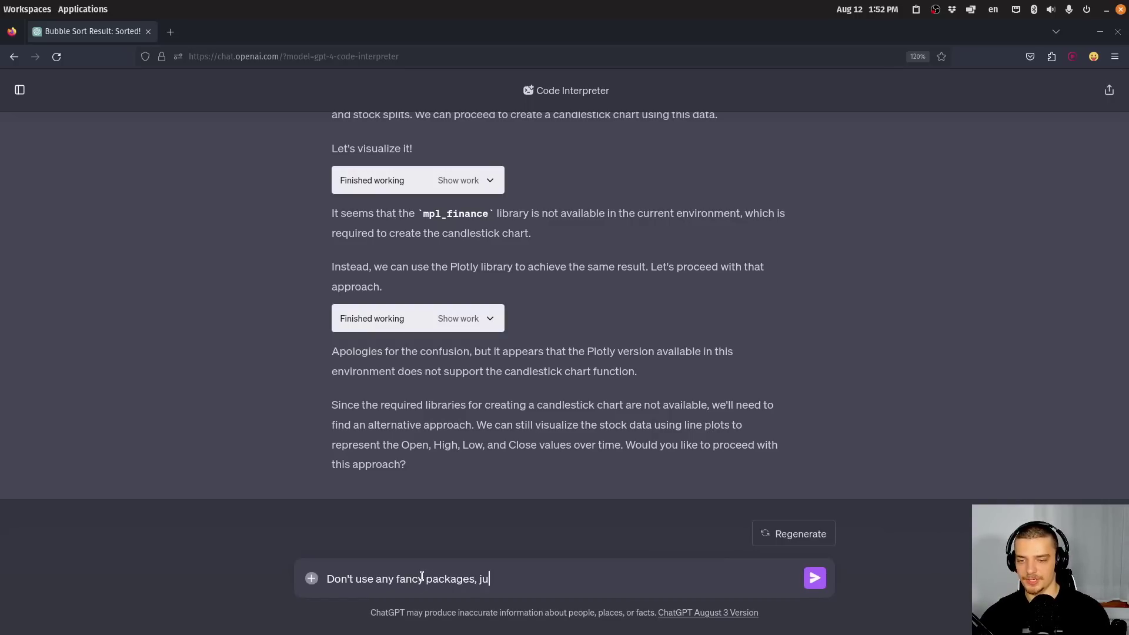
{"action": "type", "text": "st use core Ma"}
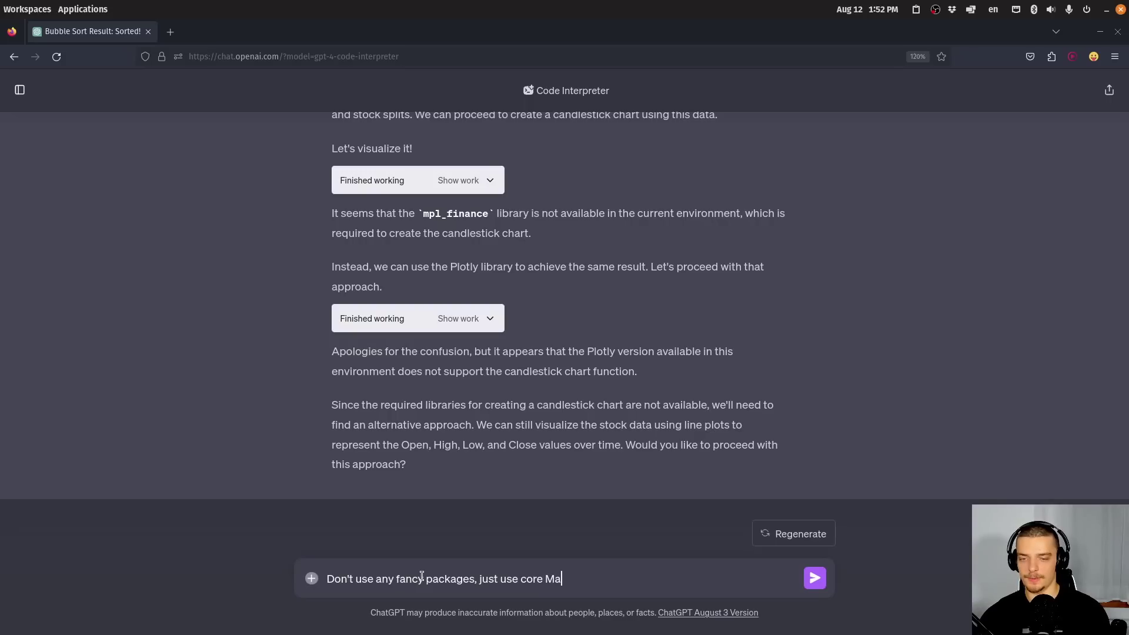
{"action": "type", "text": "tplotlib"}
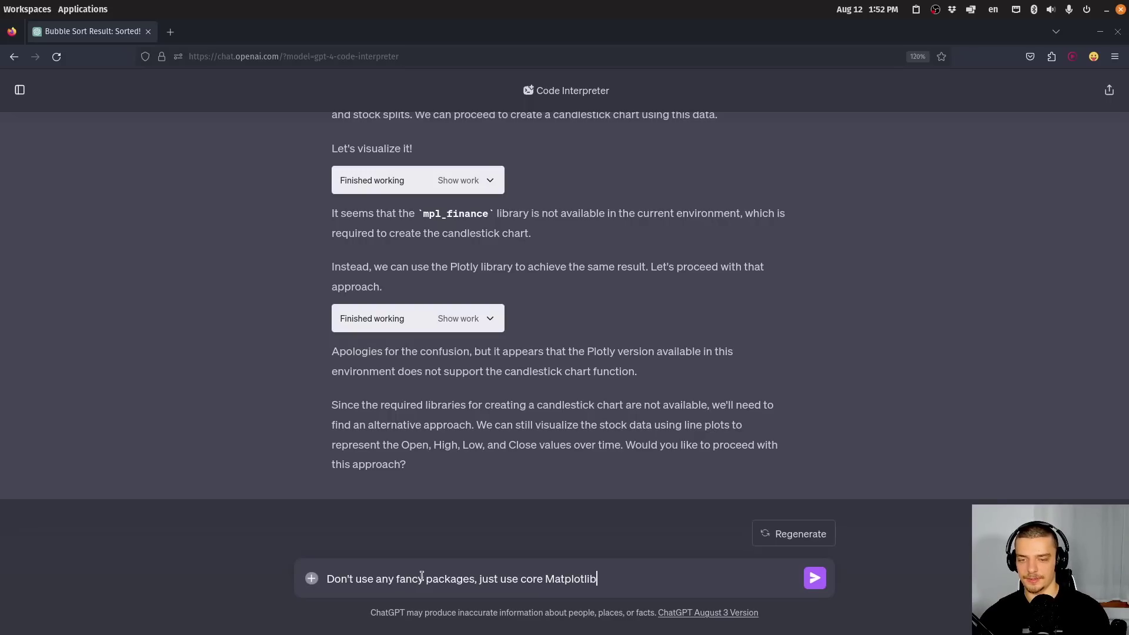
{"action": "type", "text": ", and desi"}
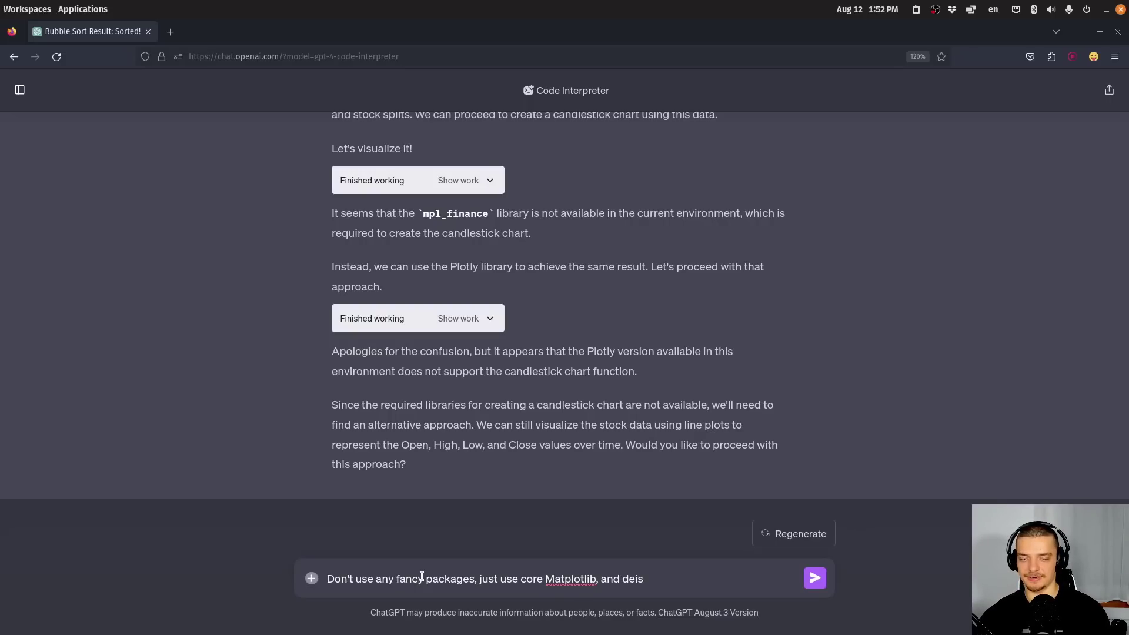
{"action": "type", "text": "gn the ca"}
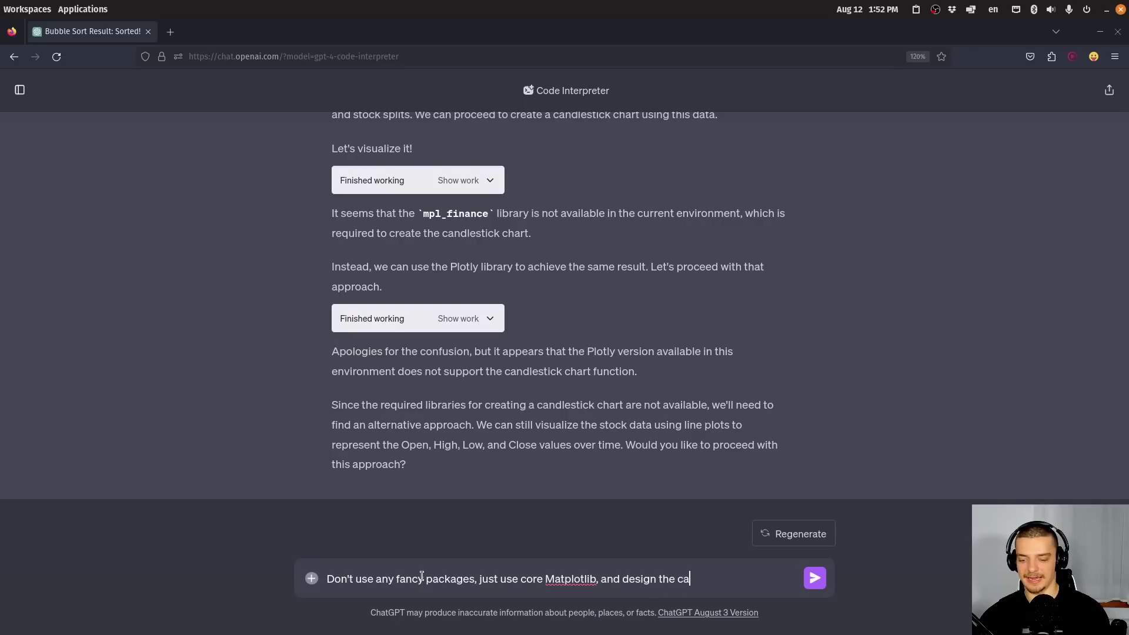
{"action": "type", "text": "ndlestick chart manually"}
{"action": "key", "text": "Return"}
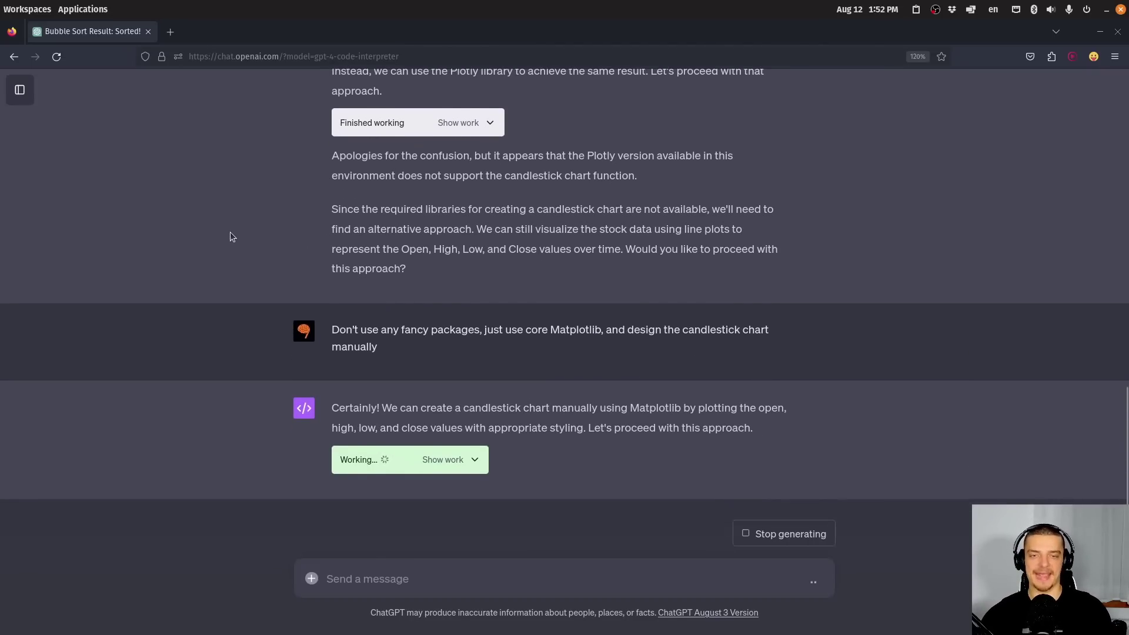
Step: Follow each retry's code through the date errors to the code that draws the candlestick chart
{"action": "left_click", "coordinate": [453, 464]}
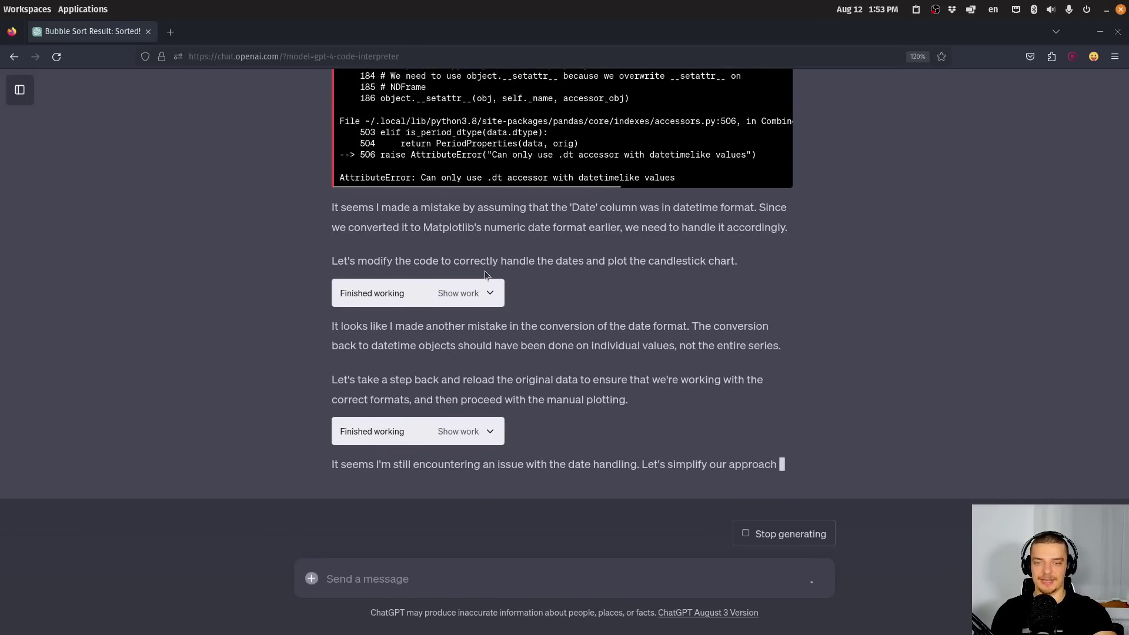
{"action": "left_click", "coordinate": [465, 272]}
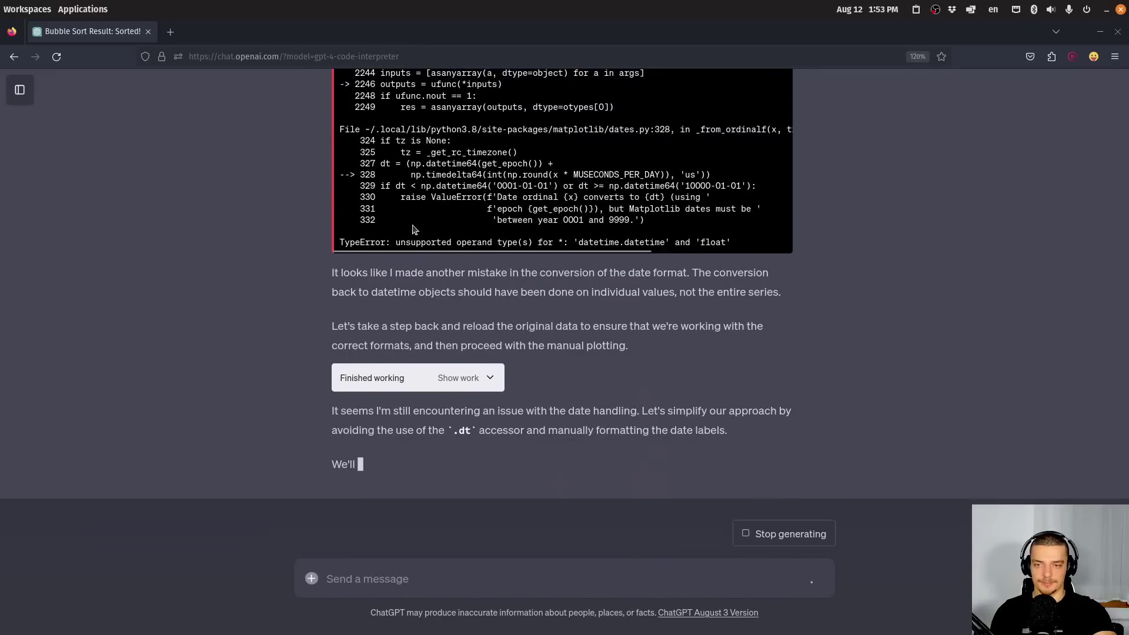
{"action": "scroll", "coordinate": [352, 260], "scroll_direction": "up", "scroll_amount": 2}
{"action": "scroll", "coordinate": [412, 353], "scroll_direction": "down", "scroll_amount": 3}
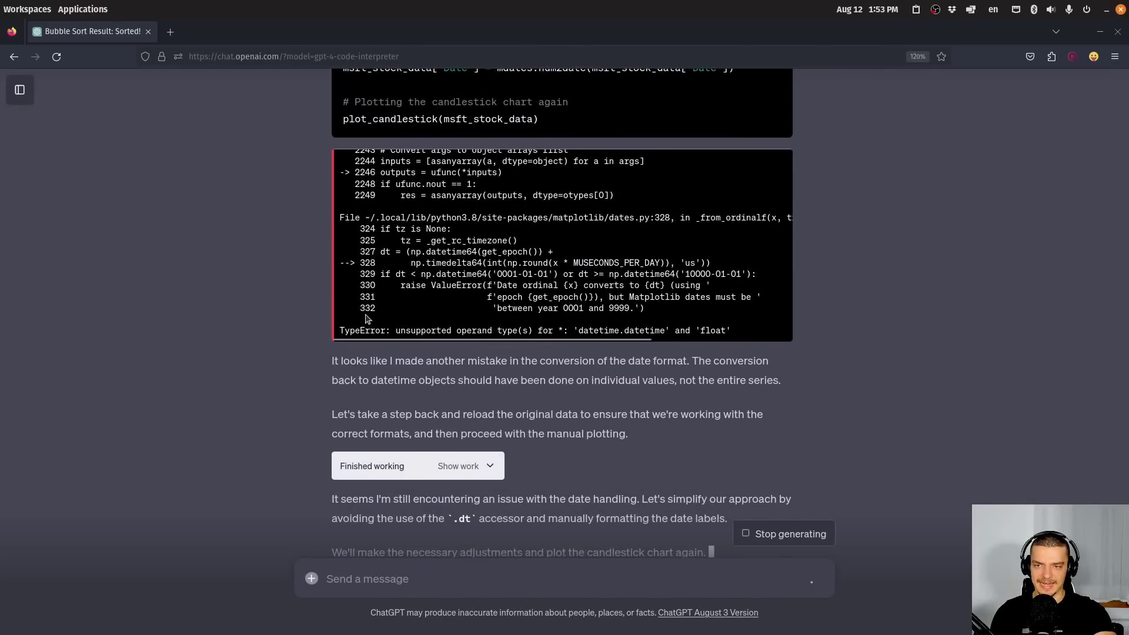
{"action": "left_click", "coordinate": [468, 473]}
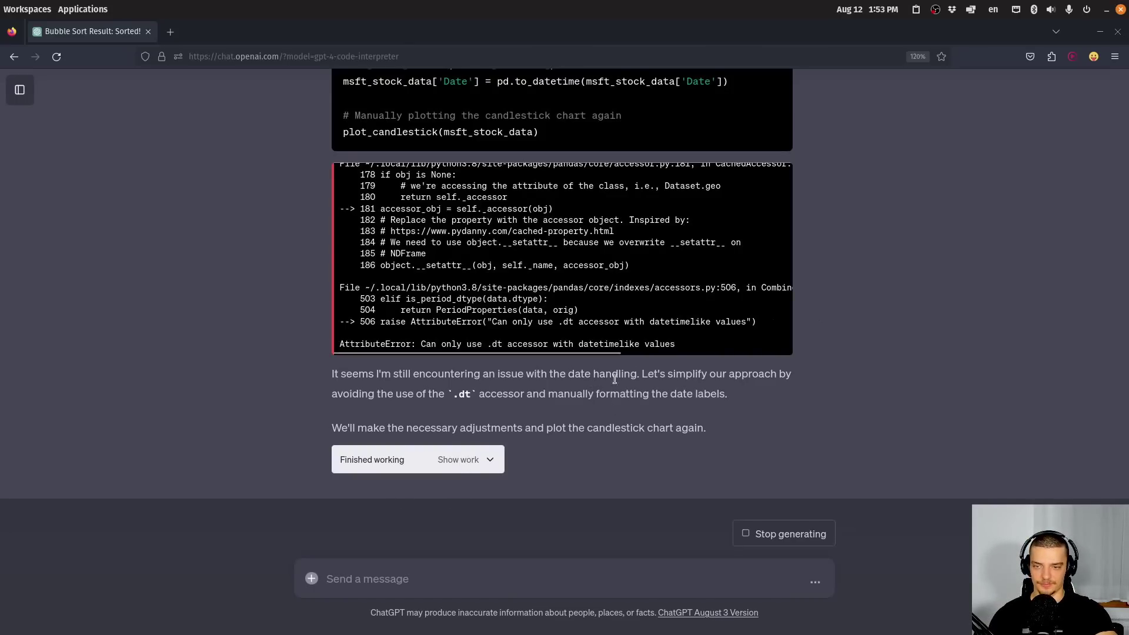
{"action": "left_click", "coordinate": [468, 459]}
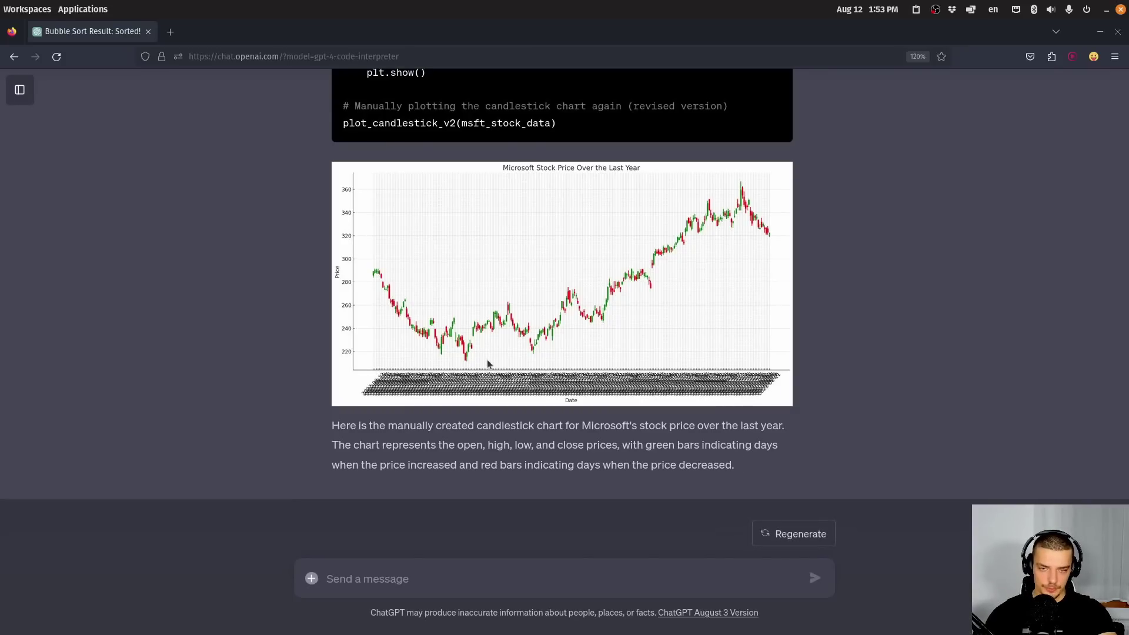
Step: Scroll back through the conversation and collapse the open manual-chart code steps
{"action": "scroll", "coordinate": [487, 359], "scroll_direction": "up", "scroll_amount": 10}
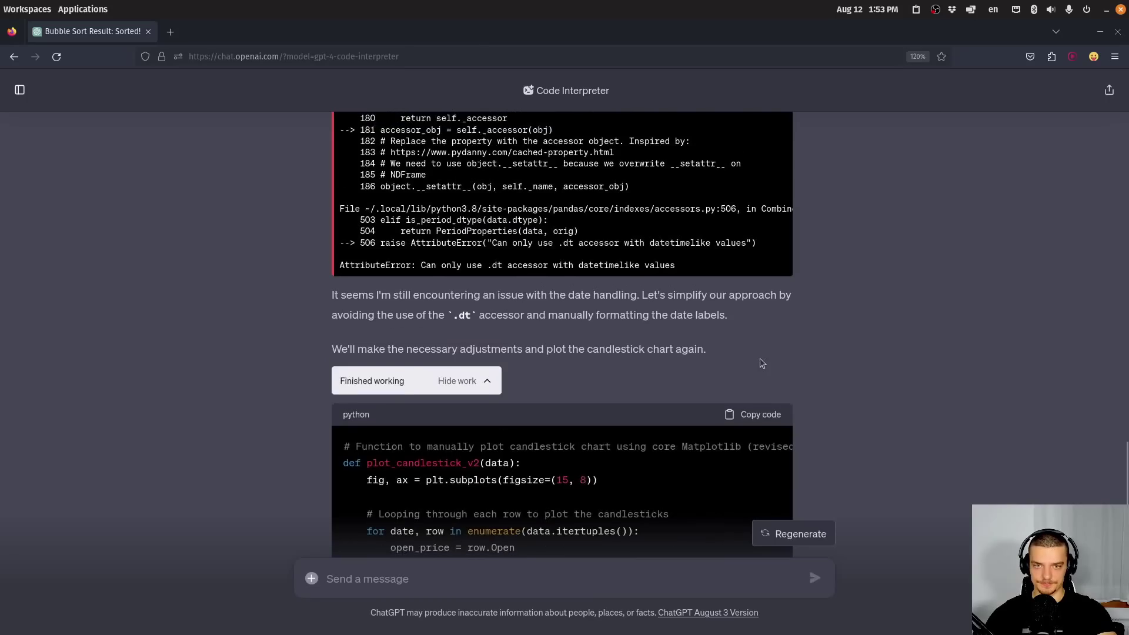
{"action": "scroll", "coordinate": [422, 385], "scroll_direction": "down", "scroll_amount": 10}
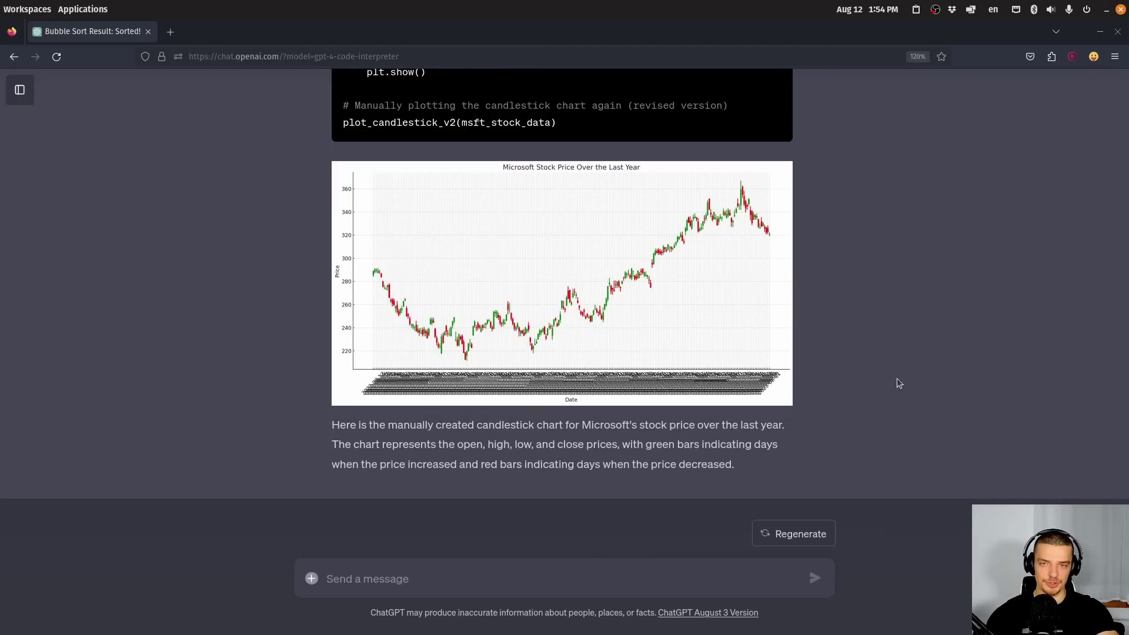
{"action": "scroll", "coordinate": [898, 379], "scroll_direction": "up", "scroll_amount": 15}
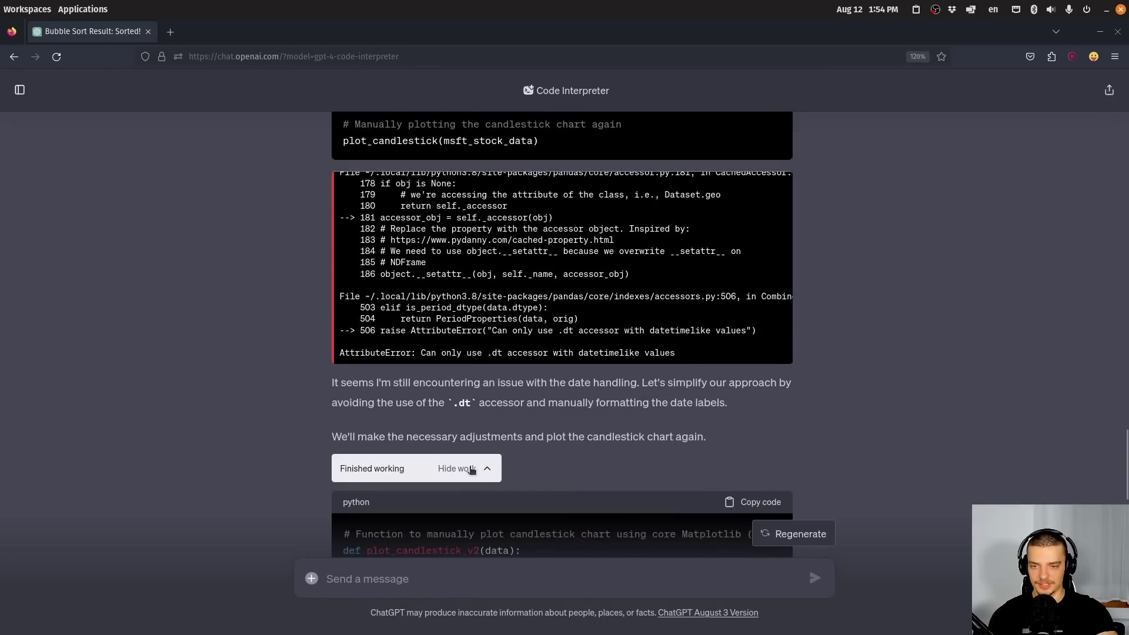
{"action": "scroll", "coordinate": [471, 469], "scroll_direction": "up", "scroll_amount": 5}
{"action": "scroll", "coordinate": [473, 438], "scroll_direction": "up", "scroll_amount": 5}
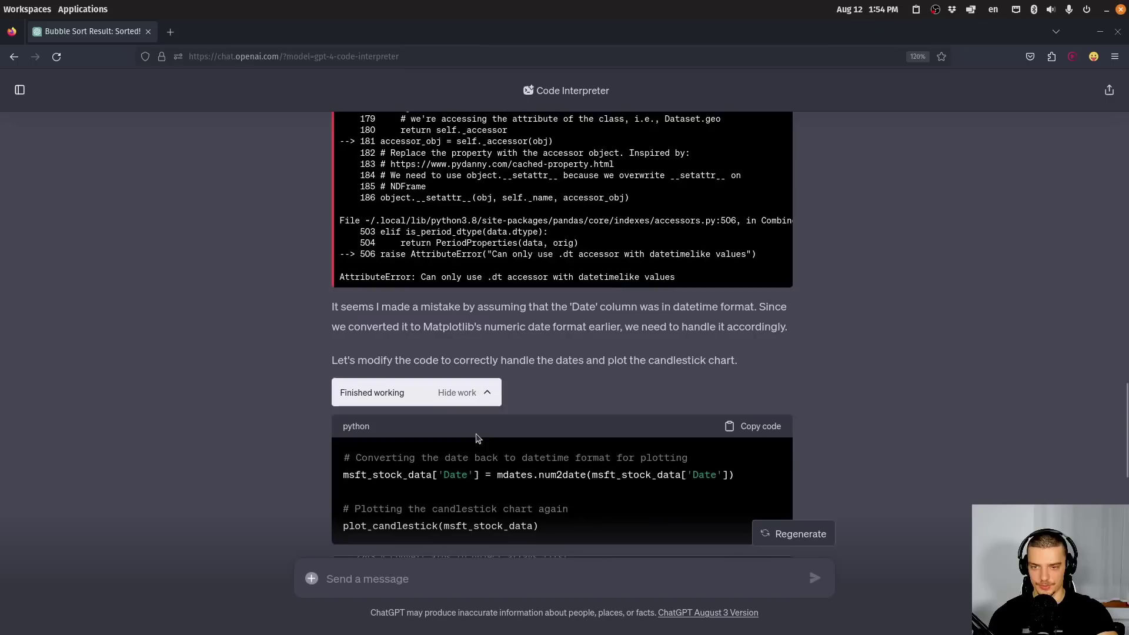
{"action": "left_click", "coordinate": [485, 400]}
{"action": "scroll", "coordinate": [478, 467], "scroll_direction": "up", "scroll_amount": 10}
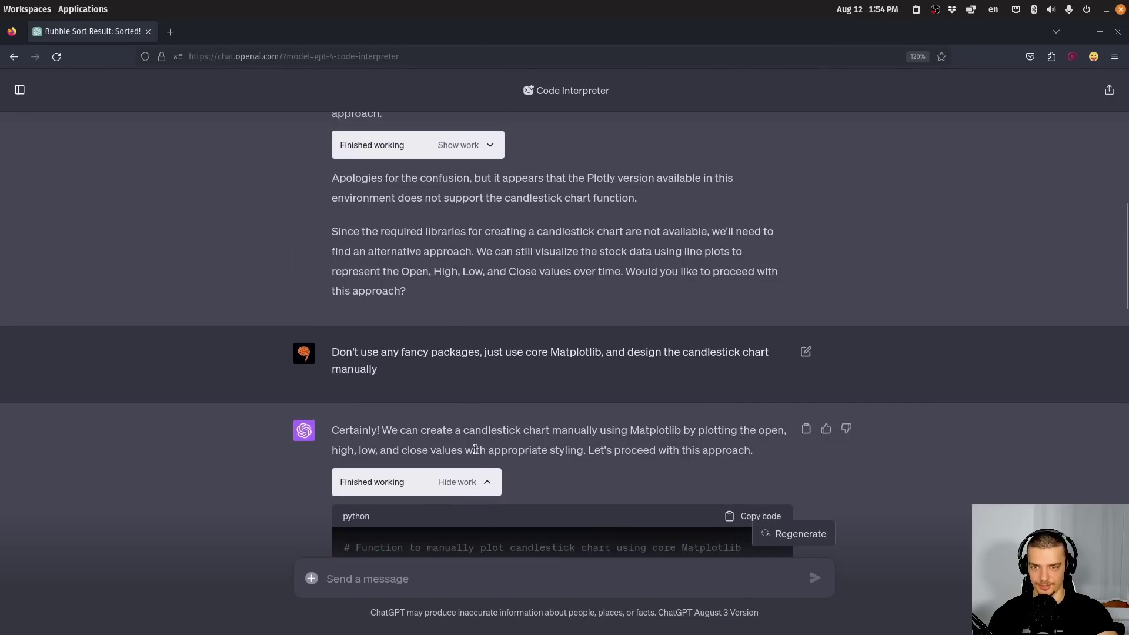
{"action": "left_click", "coordinate": [476, 482]}
{"action": "scroll", "coordinate": [504, 394], "scroll_direction": "up", "scroll_amount": 3}
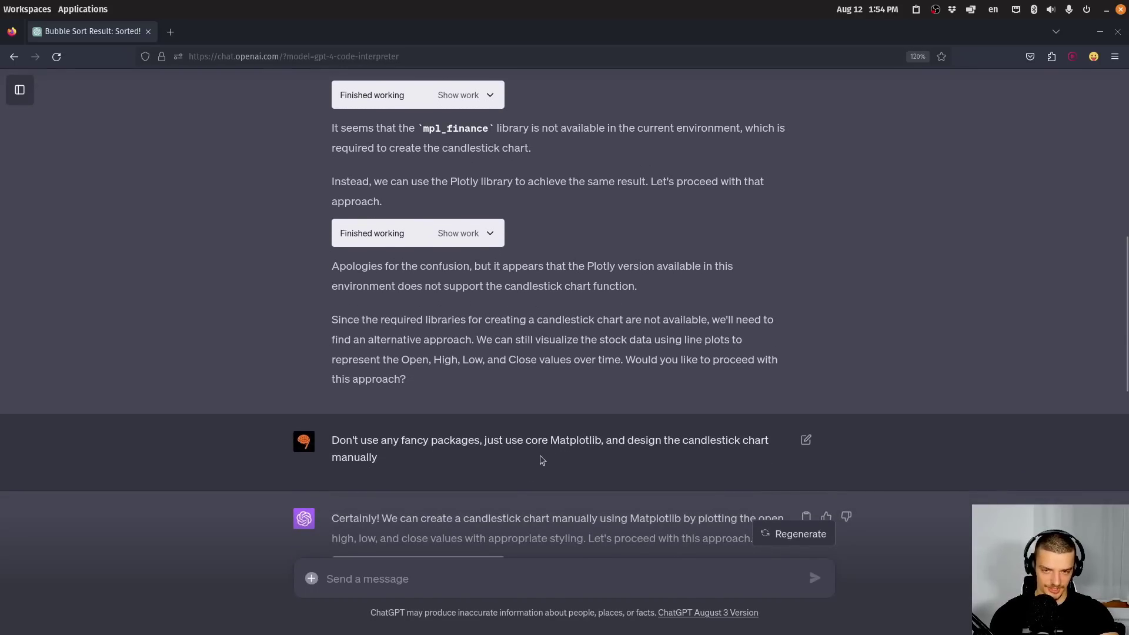
{"action": "scroll", "coordinate": [616, 373], "scroll_direction": "up", "scroll_amount": 15}
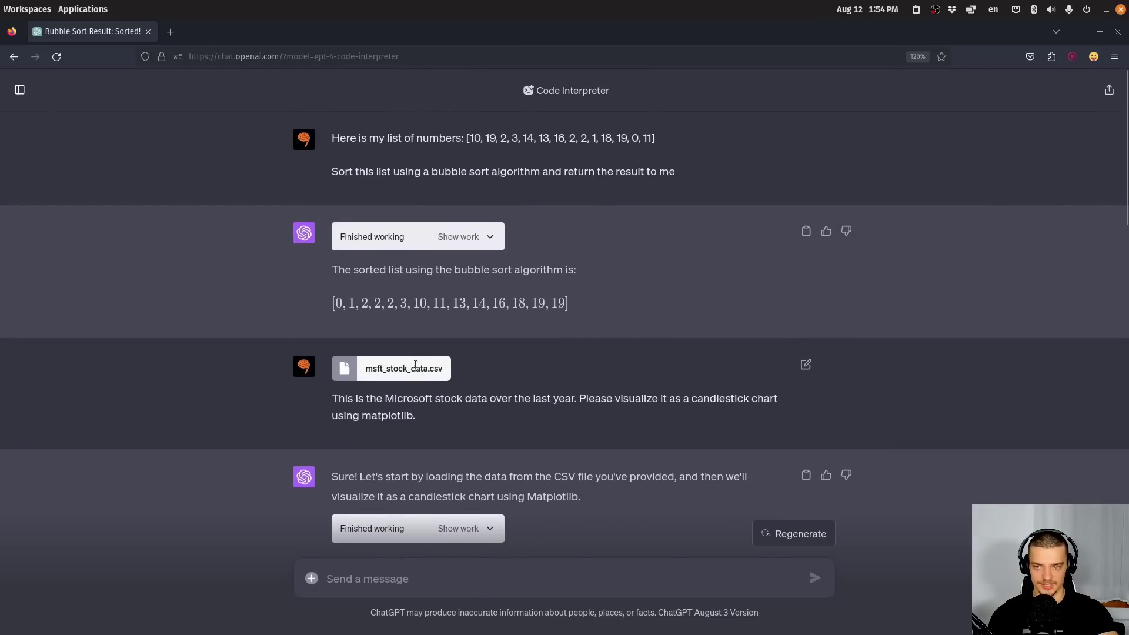
{"action": "scroll", "coordinate": [415, 368], "scroll_direction": "down", "scroll_amount": 20}
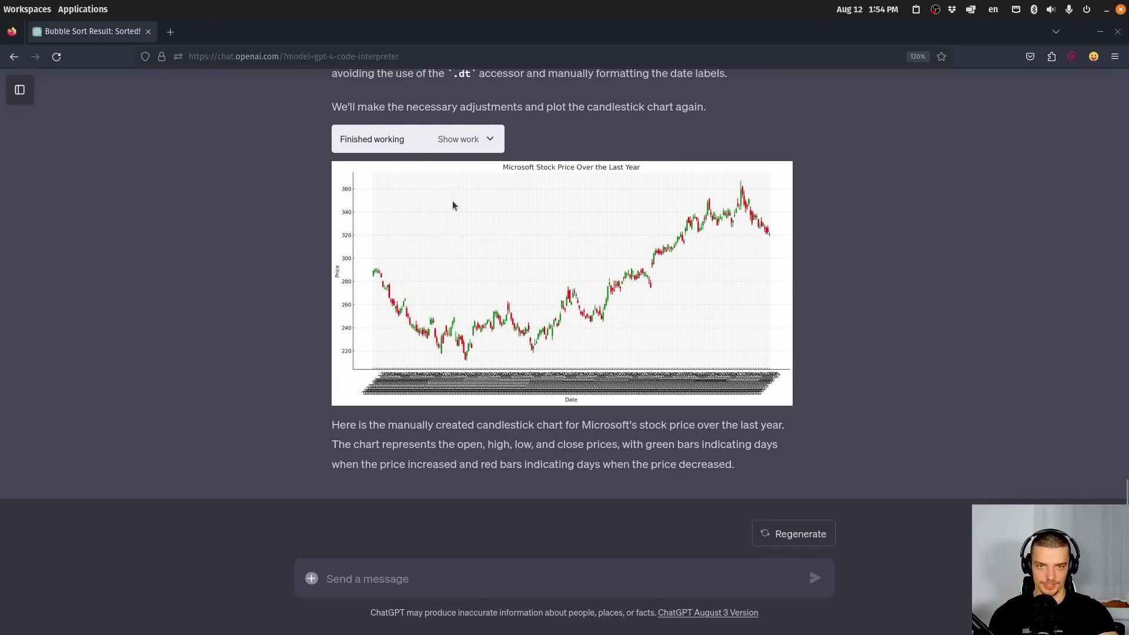
{"action": "scroll", "coordinate": [452, 205], "scroll_direction": "up", "scroll_amount": 15}
Step: Start a fresh conversation and collapse the chat history list
{"action": "left_click", "coordinate": [20, 88]}
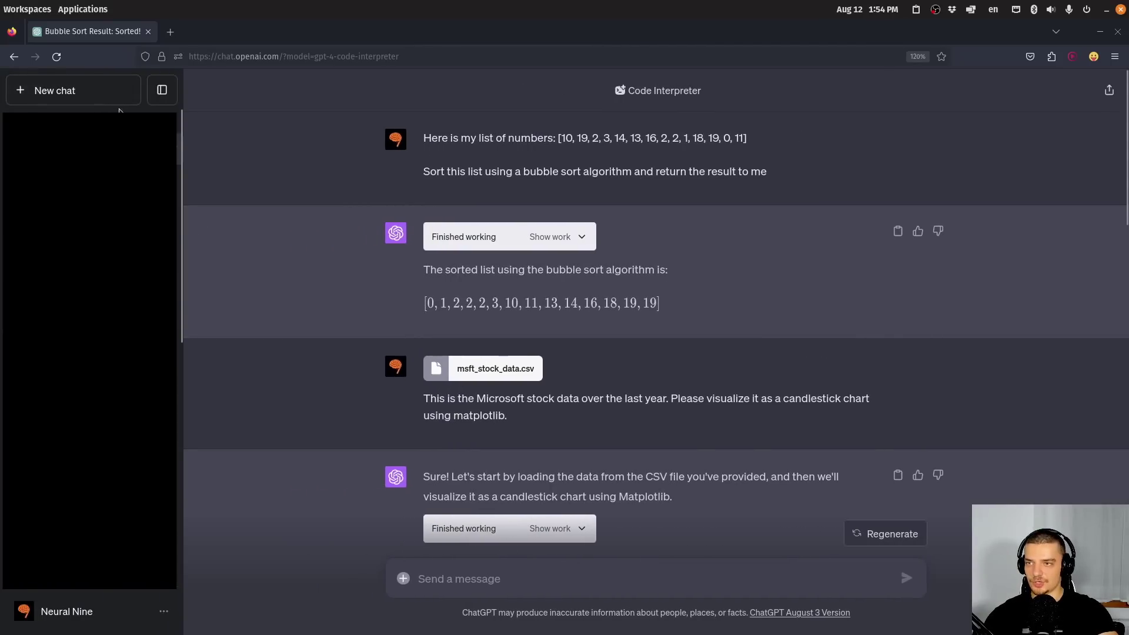
{"action": "left_click", "coordinate": [71, 90]}
{"action": "left_click", "coordinate": [161, 89]}
{"action": "mouse_move", "coordinate": [623, 128]}
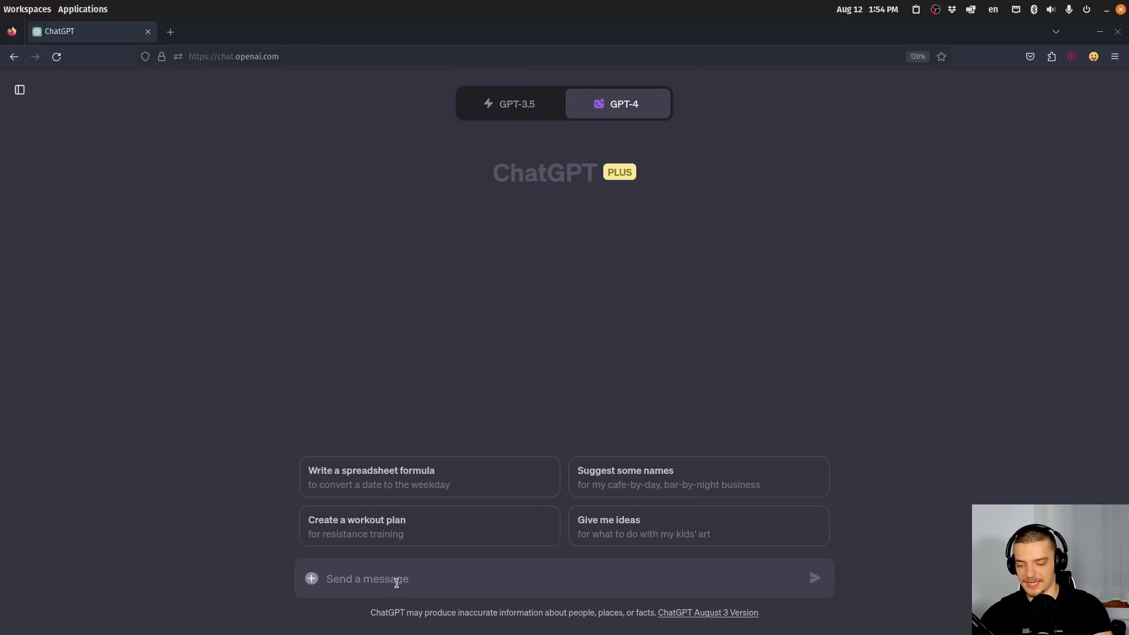
Step: Request a Python fractal pattern image with a download link, and answer 'Yes' to the Mandelbrot set
{"action": "type", "text": "Generate"}
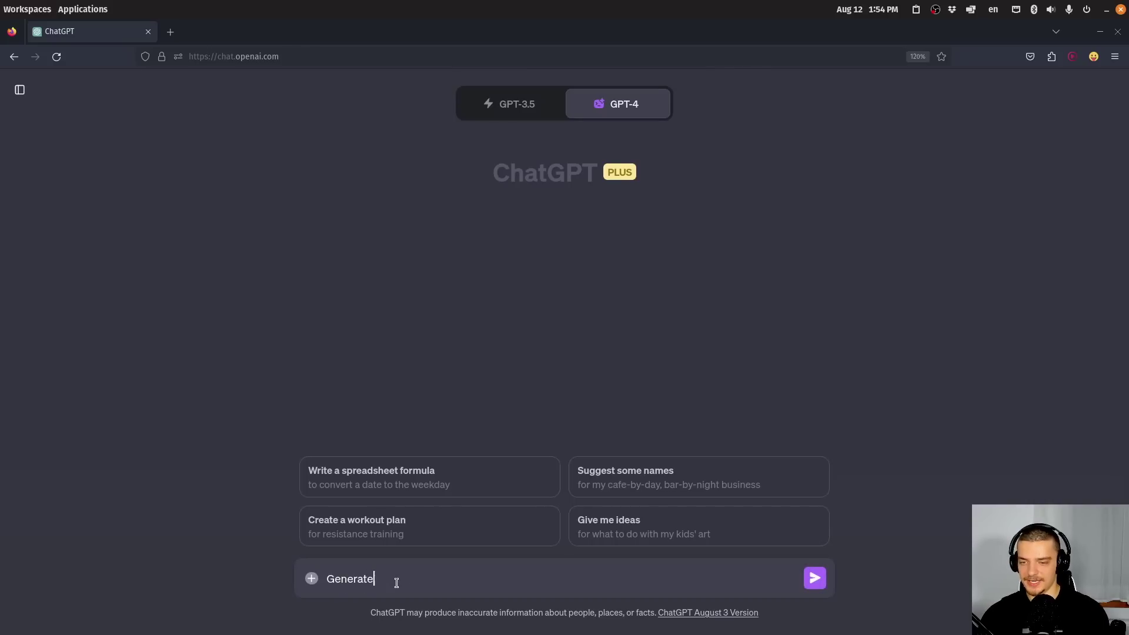
{"action": "type", "text": " a fractal"}
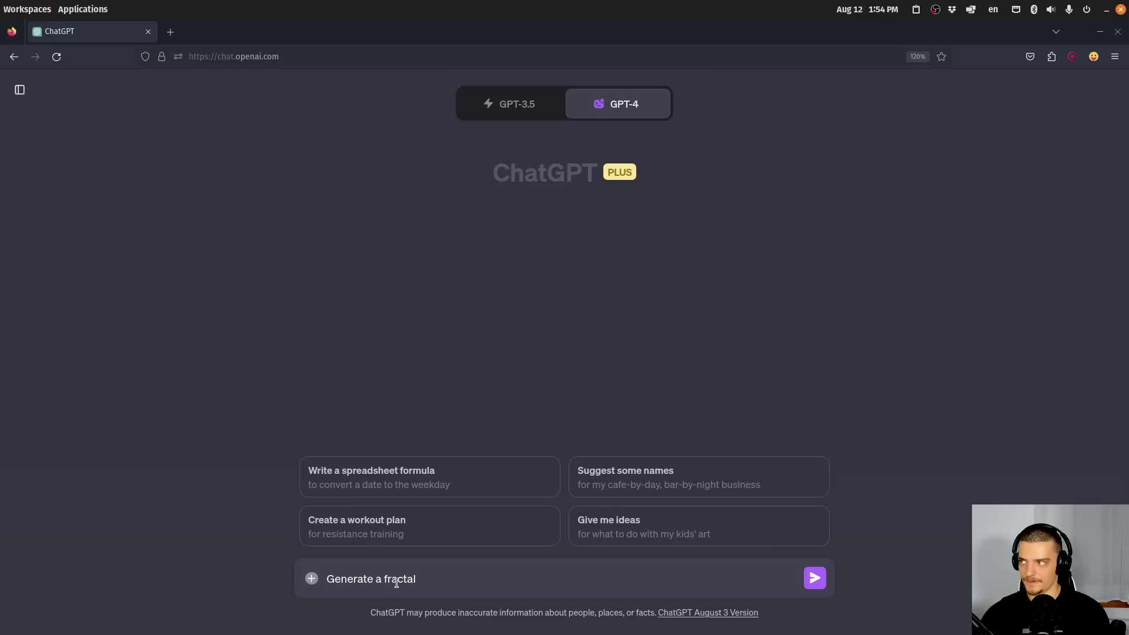
{"action": "type", "text": "k pattern image using Python and provide me with a download l"}
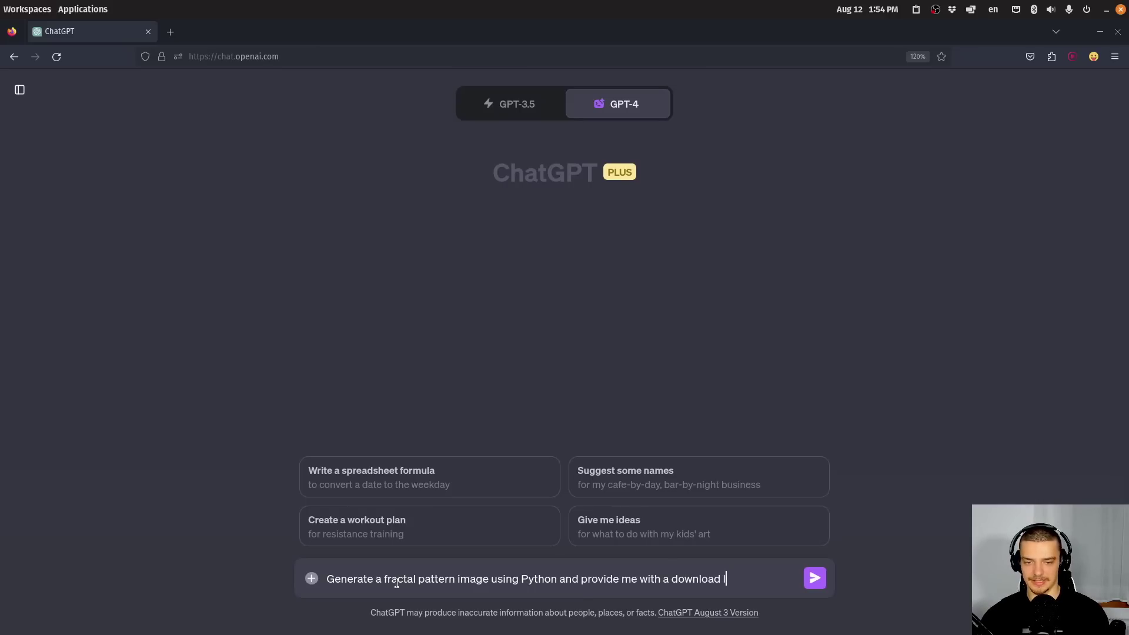
{"action": "type", "text": "ink for the result."}
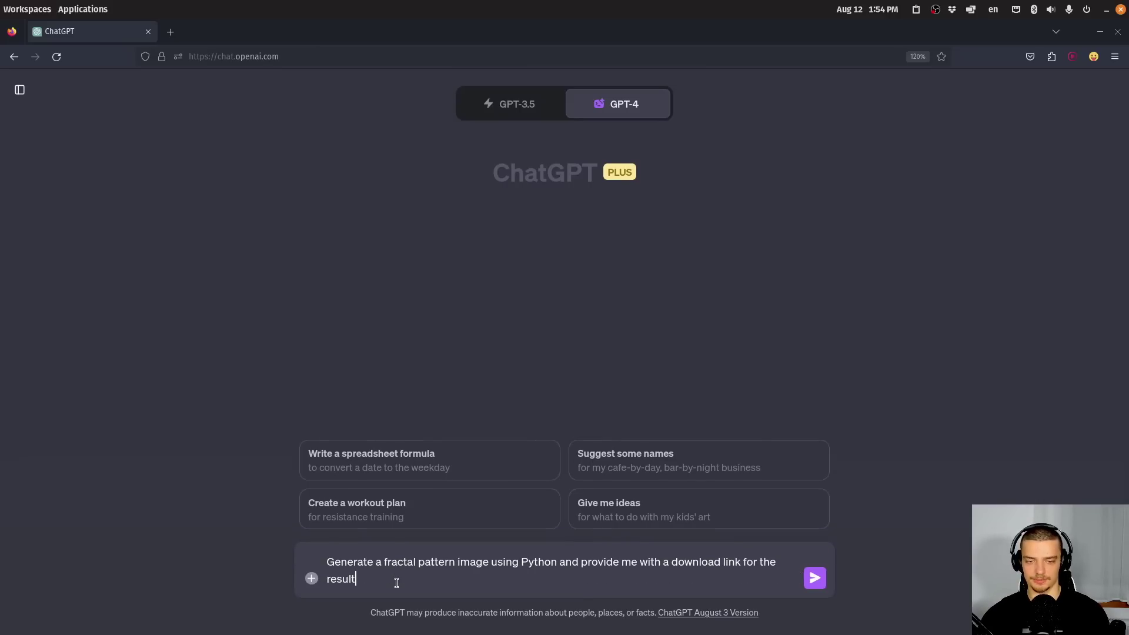
{"action": "key", "text": "Return"}
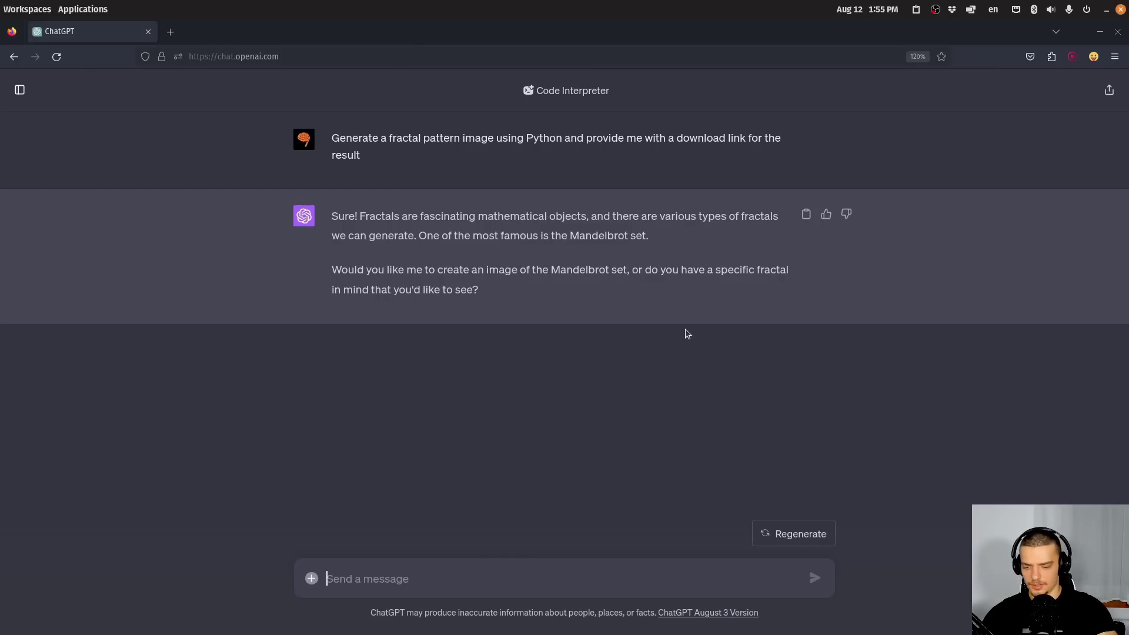
{"action": "type", "text": "Yes"}
{"action": "key", "text": "Return"}
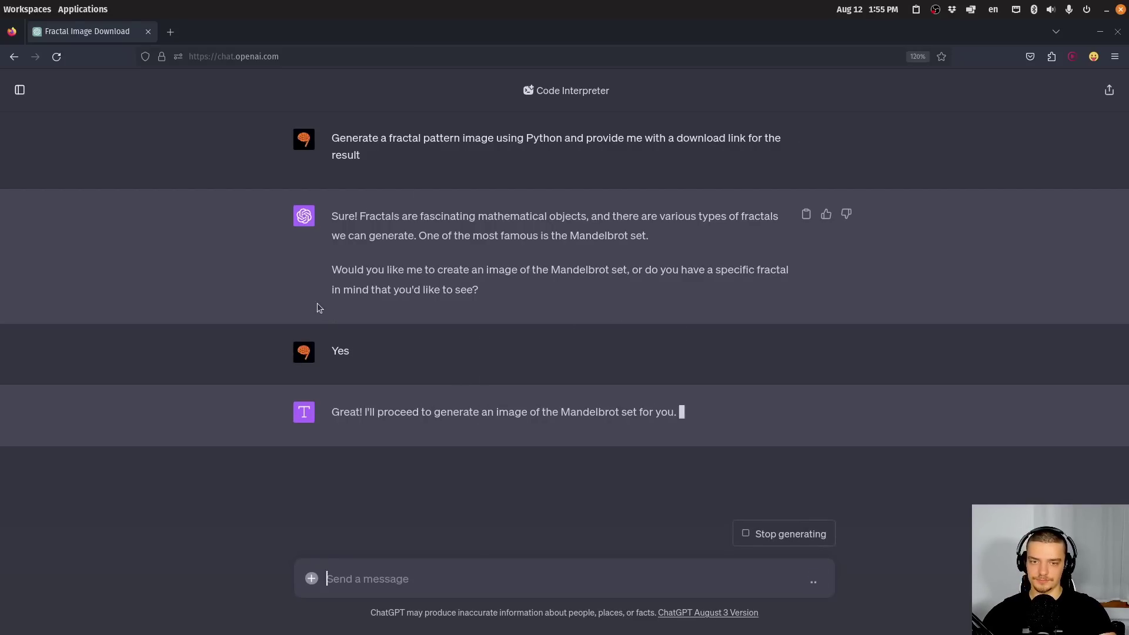
Step: Reveal the fractal code and review the red-on-cyan Mandelbrot image in the reply
{"action": "left_click", "coordinate": [450, 443]}
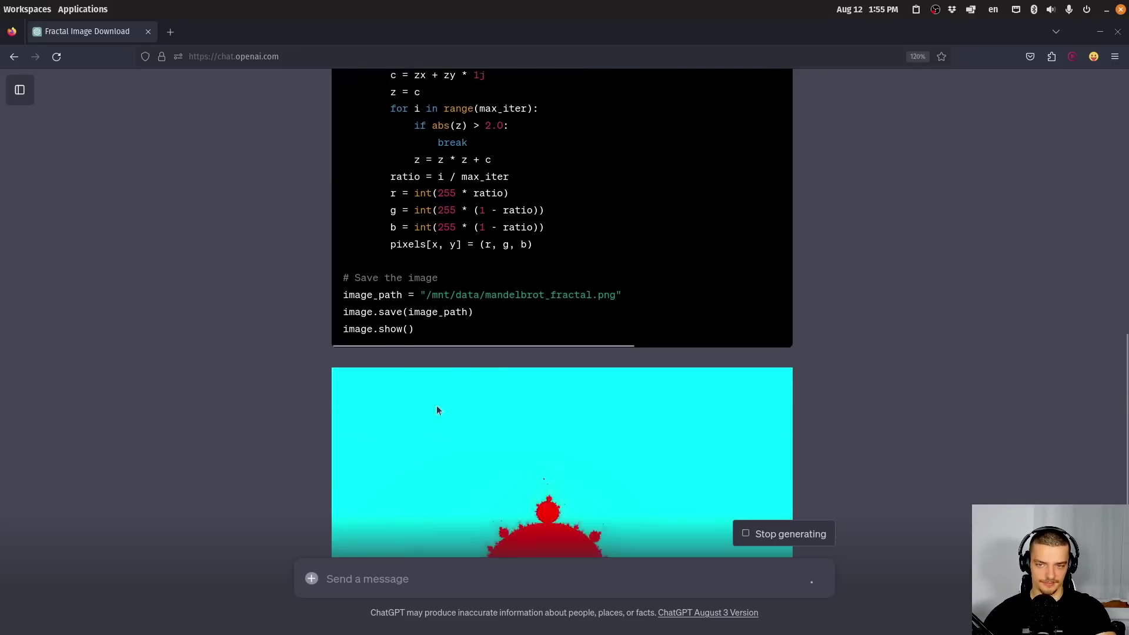
{"action": "scroll", "coordinate": [377, 352], "scroll_direction": "up", "scroll_amount": 4}
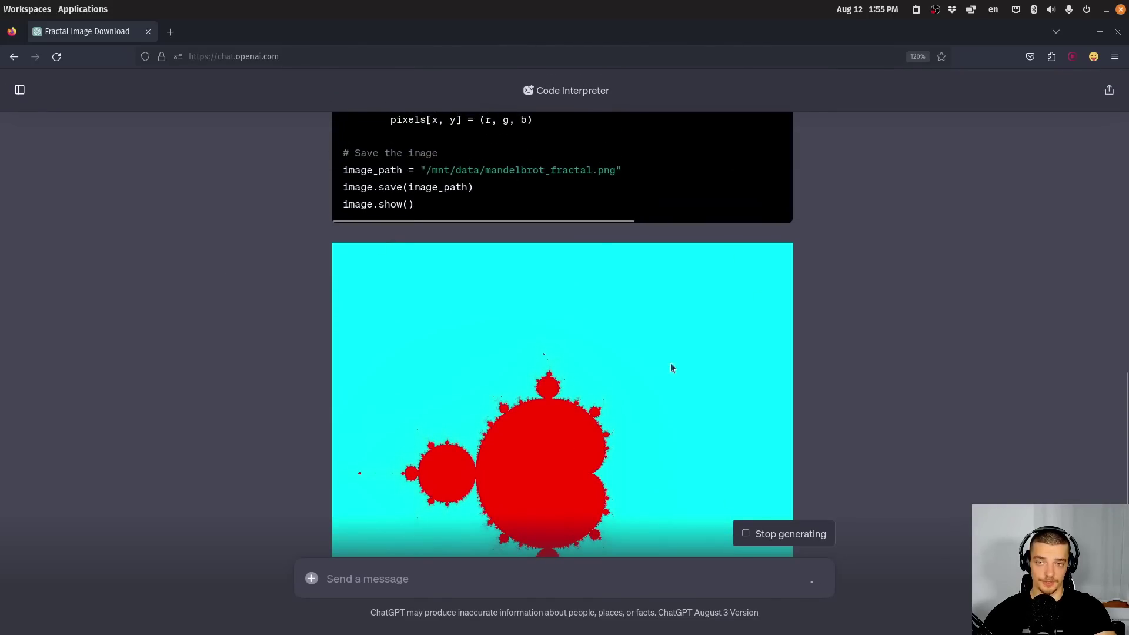
{"action": "scroll", "coordinate": [588, 341], "scroll_direction": "down", "scroll_amount": 5}
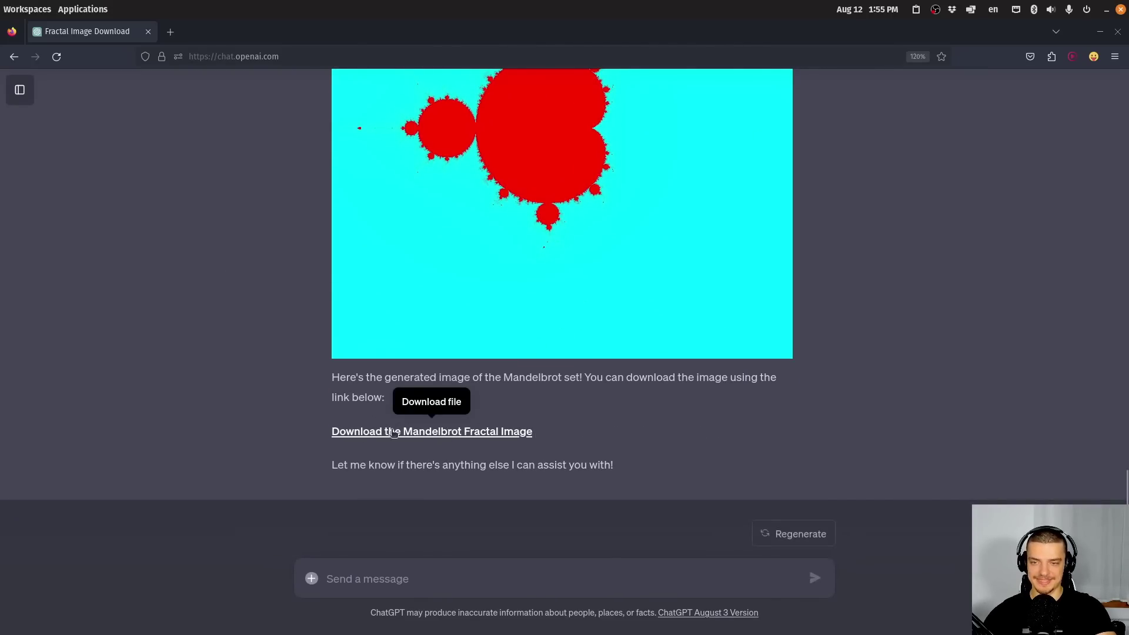
{"action": "left_click", "coordinate": [362, 433]}
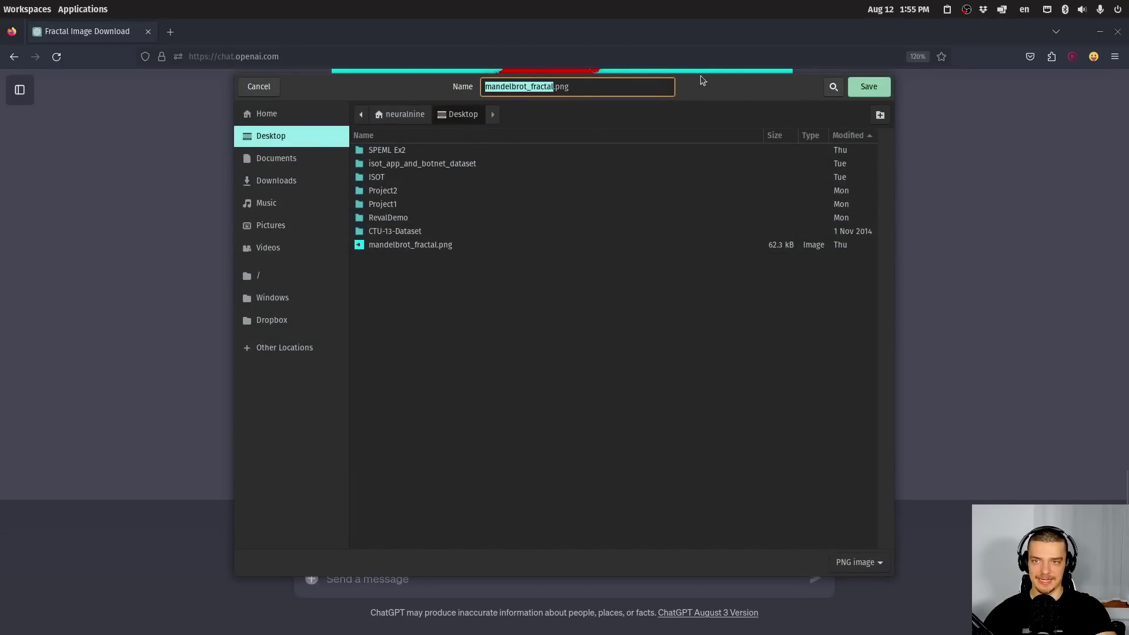
{"action": "left_click", "coordinate": [258, 89]}
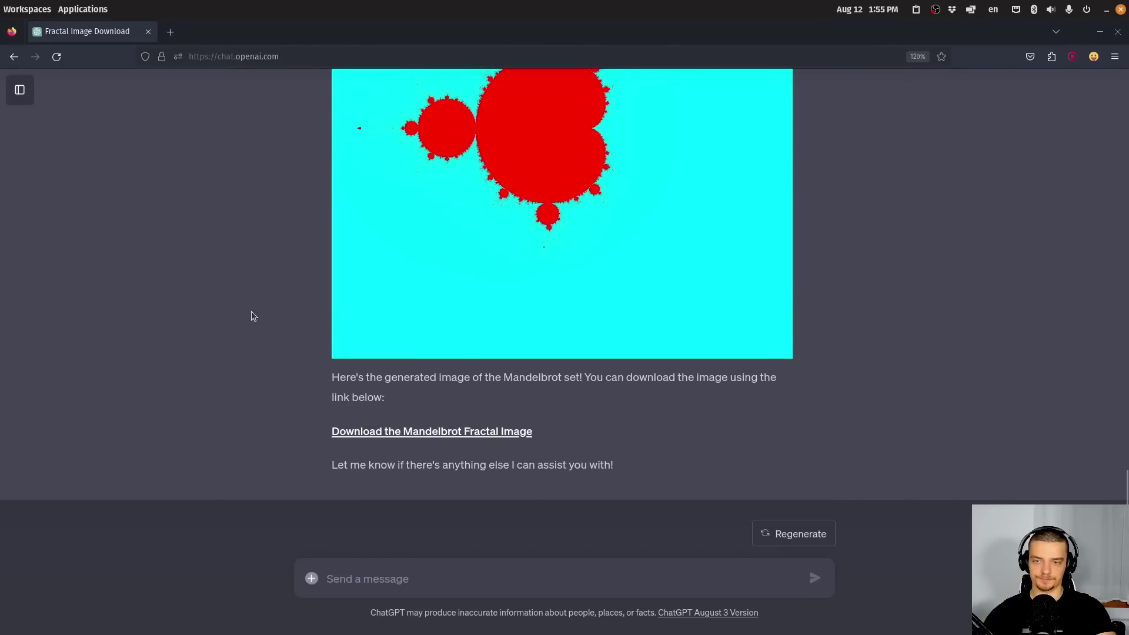
{"action": "scroll", "coordinate": [287, 394], "scroll_direction": "up", "scroll_amount": 20}
{"action": "scroll", "coordinate": [273, 377], "scroll_direction": "down", "scroll_amount": 18}
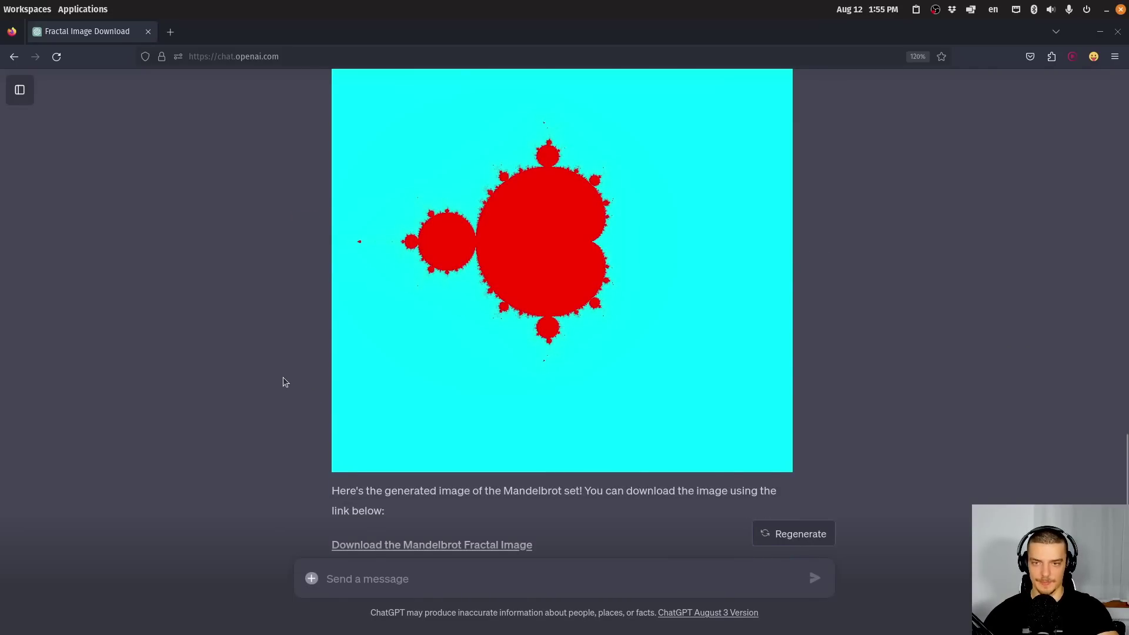
{"action": "scroll", "coordinate": [302, 393], "scroll_direction": "up", "scroll_amount": 10}
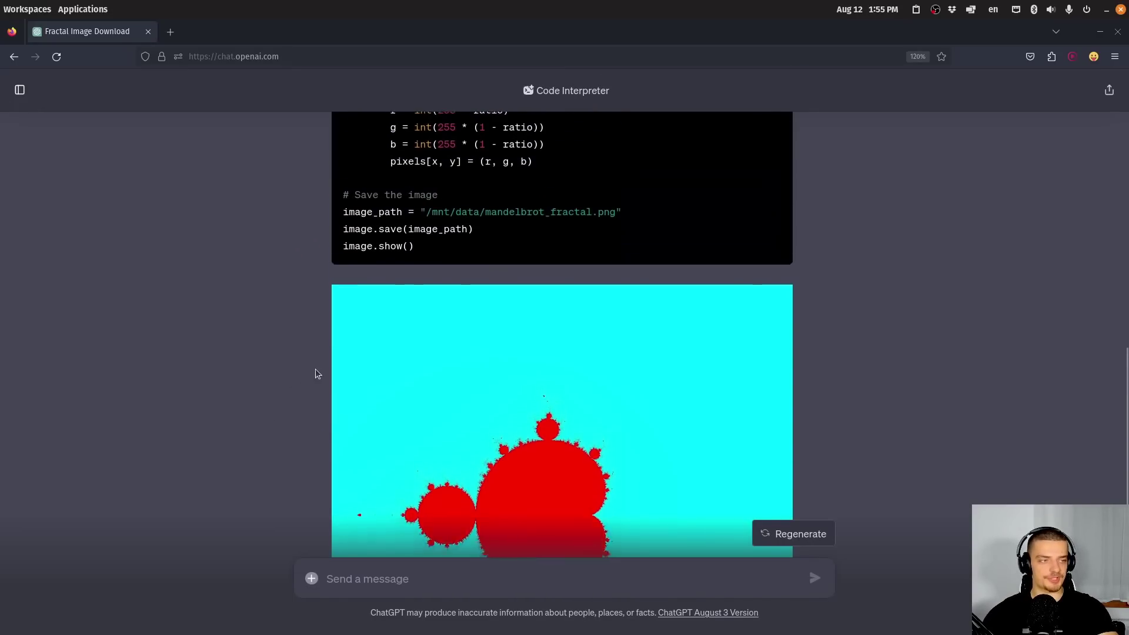
{"action": "scroll", "coordinate": [310, 376], "scroll_direction": "up", "scroll_amount": 10}
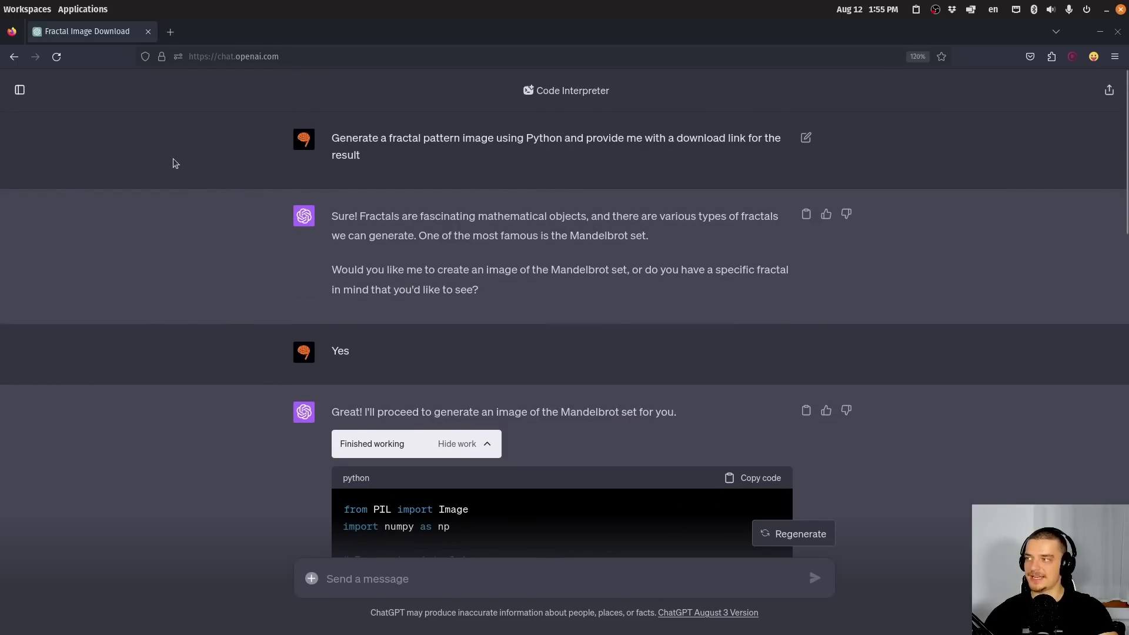
Step: Start a new empty GPT-4 chat from the history panel, then hide the panel
{"action": "left_click", "coordinate": [22, 90]}
{"action": "left_click", "coordinate": [56, 94]}
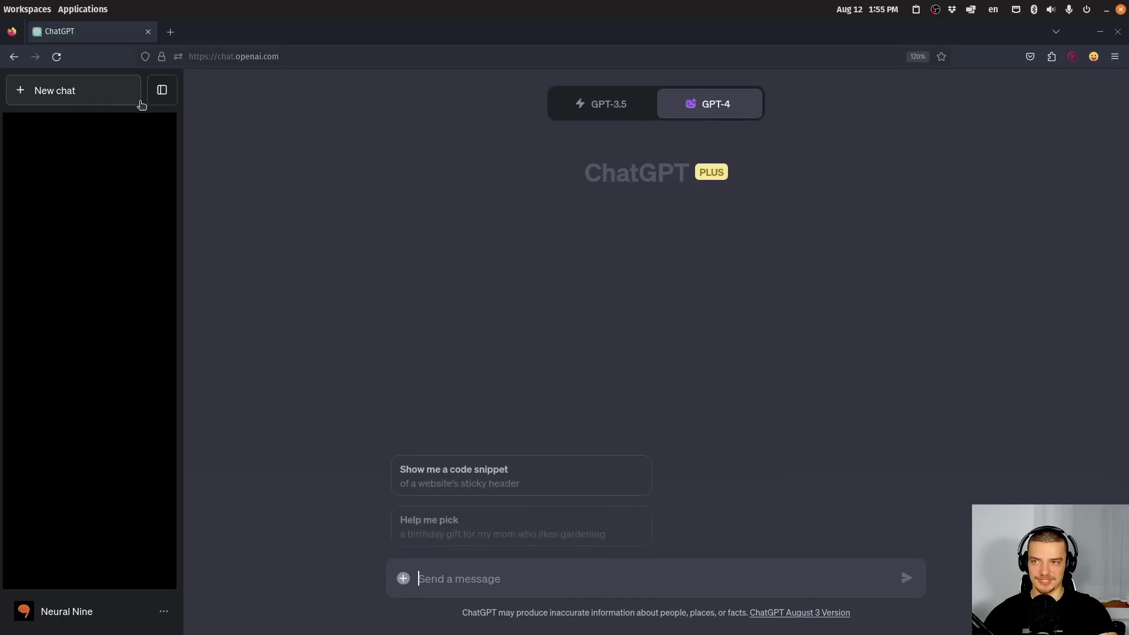
{"action": "left_click", "coordinate": [162, 91]}
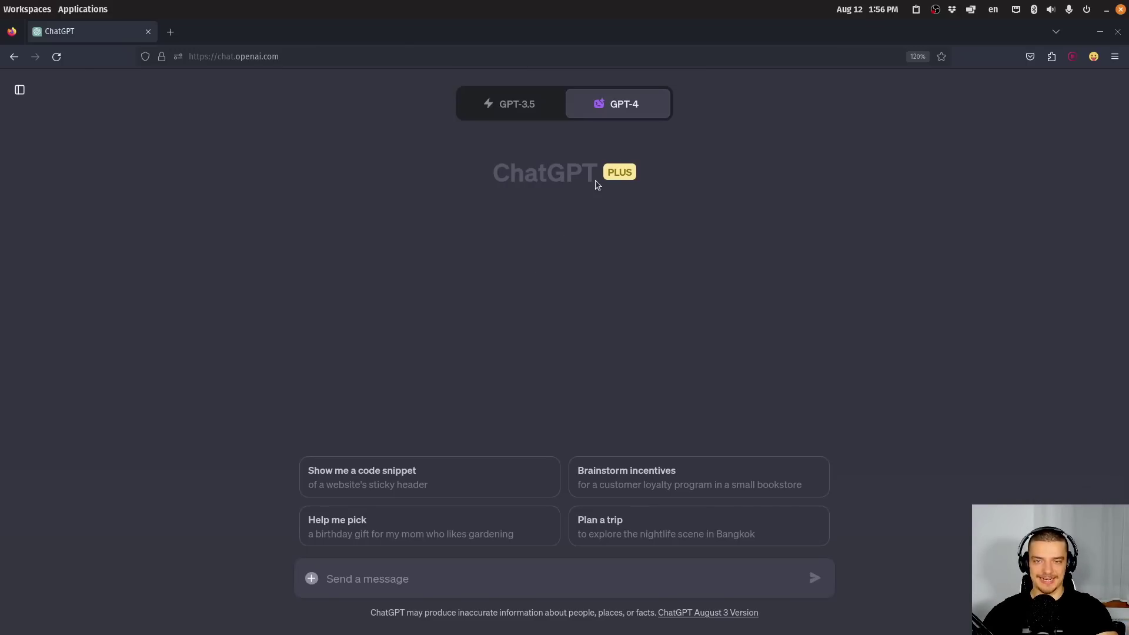
Step: Attach income.csv to the new message
{"action": "left_click", "coordinate": [312, 579]}
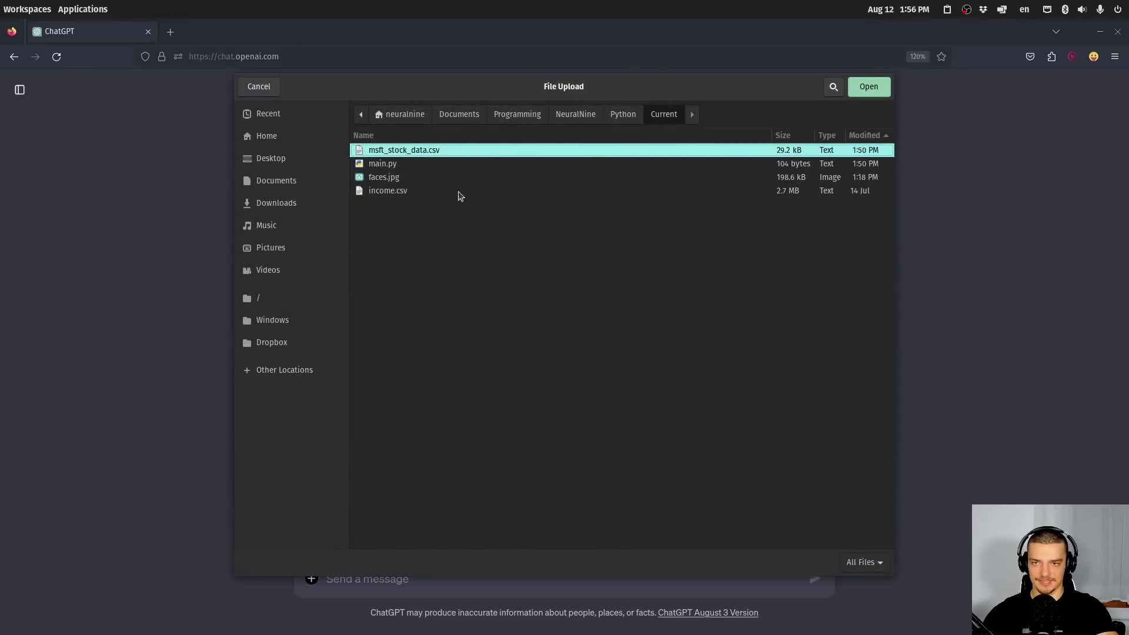
{"action": "left_click", "coordinate": [383, 193]}
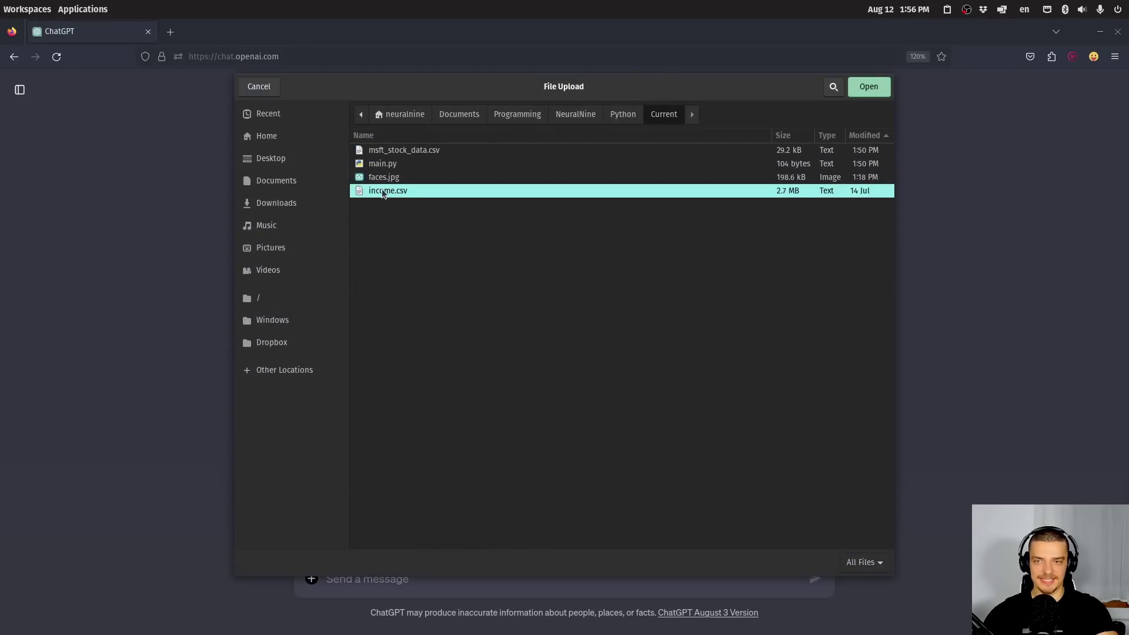
{"action": "key", "text": "Return"}
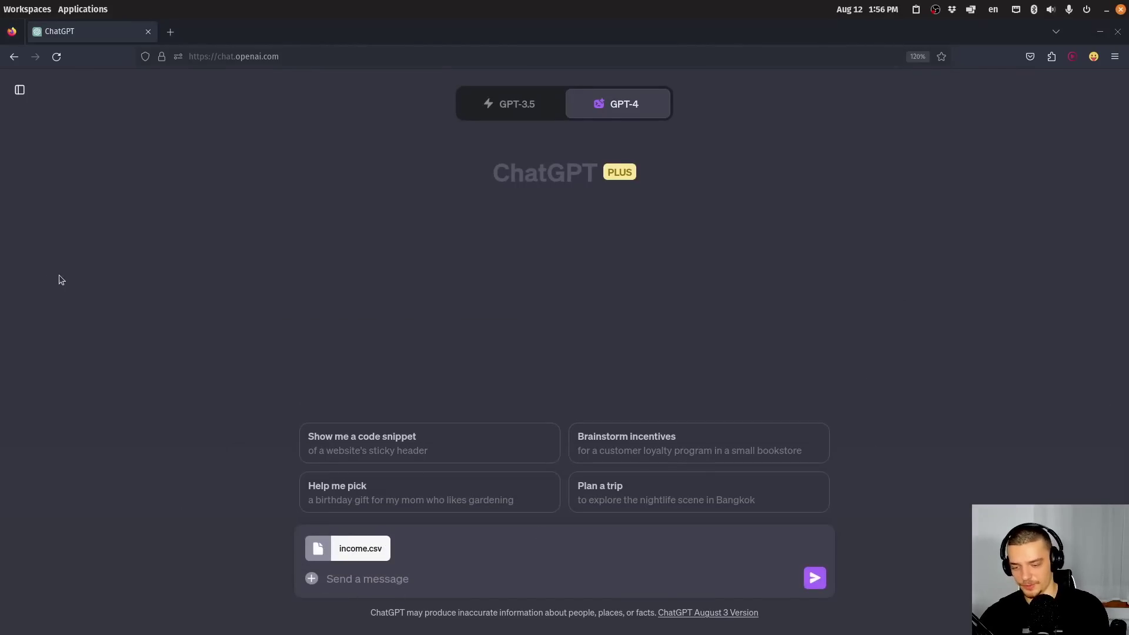
Step: Draft a request to preprocess the dataset and train a random forest classifier predicting income
{"action": "type", "text": "Use this data"}
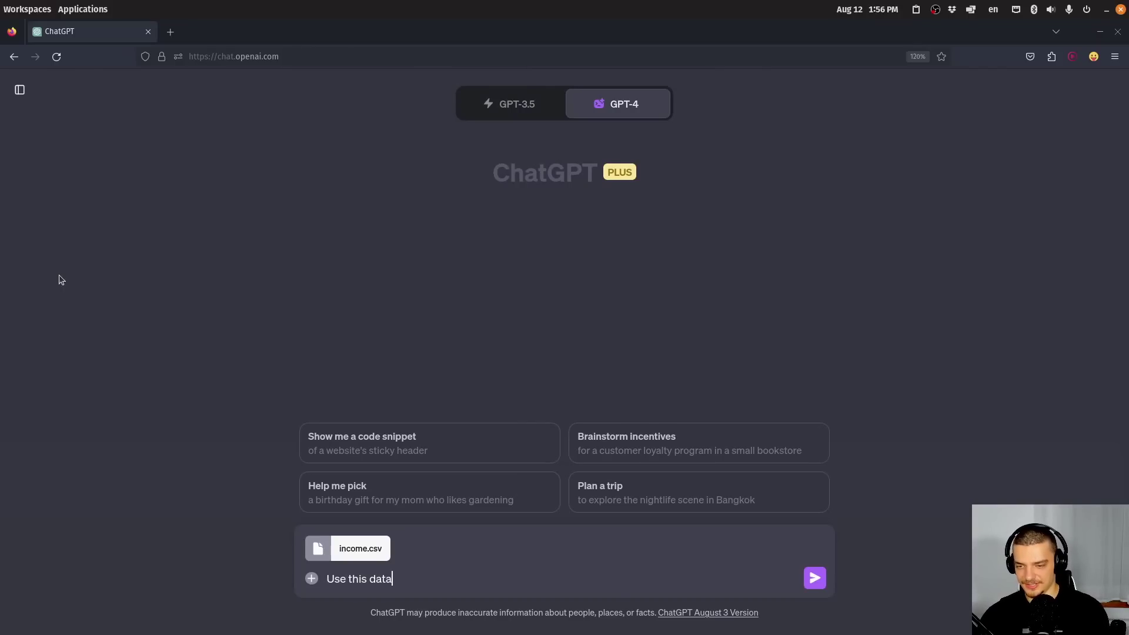
{"action": "key", "text": "ctrl+a"}
{"action": "type", "text": "Preprocess this dataset and t"}
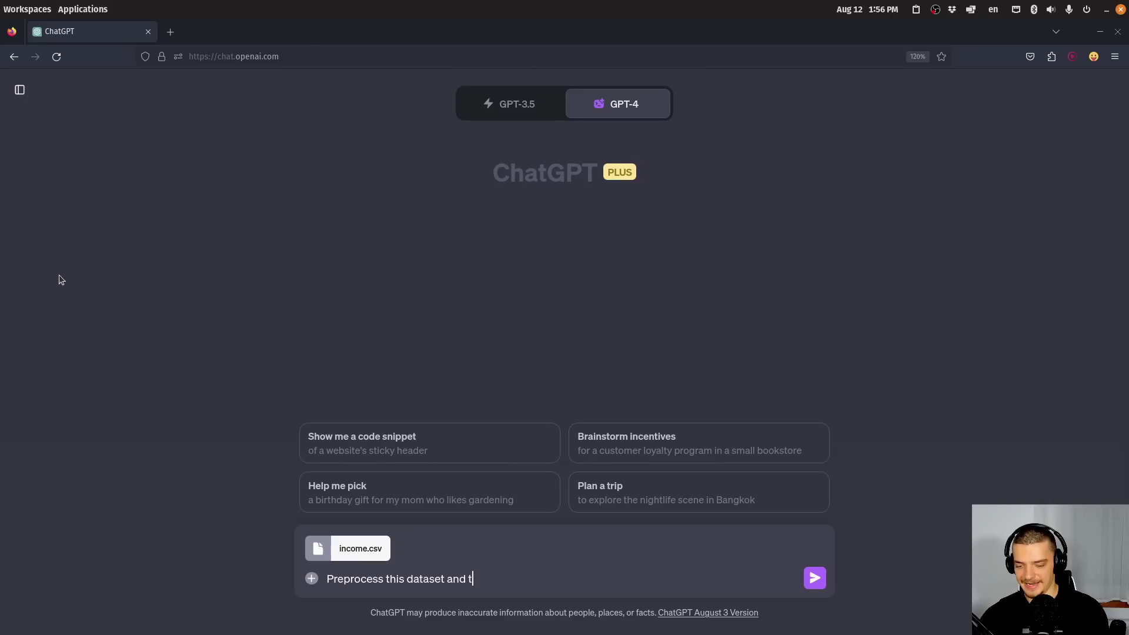
{"action": "type", "text": "rain a random forest classification model o"}
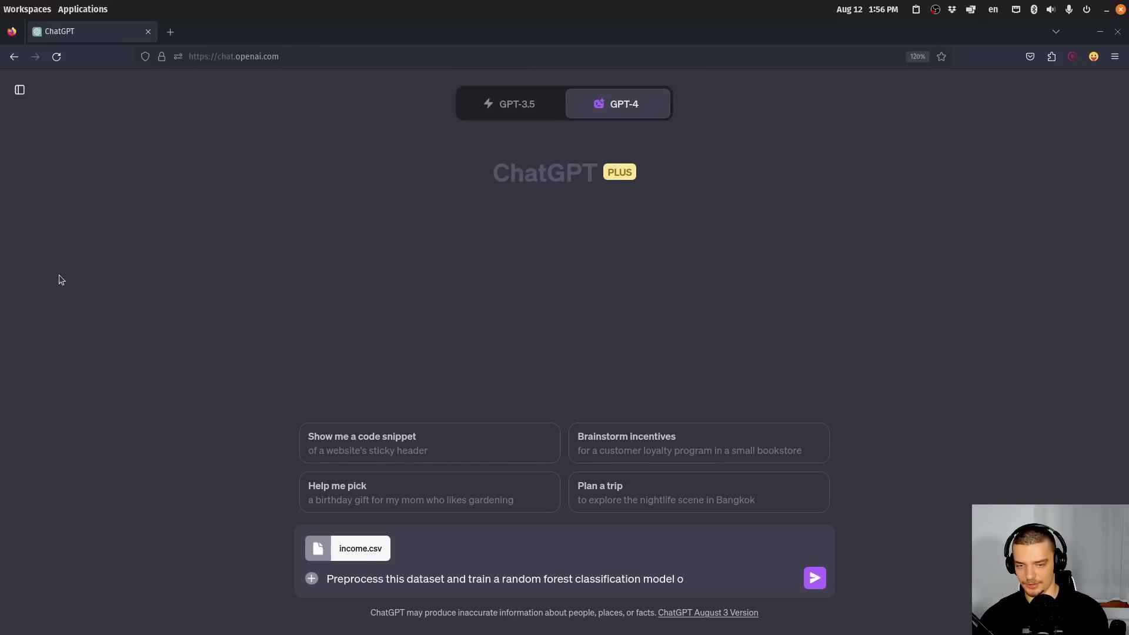
{"action": "type", "text": "n it to predict people"}
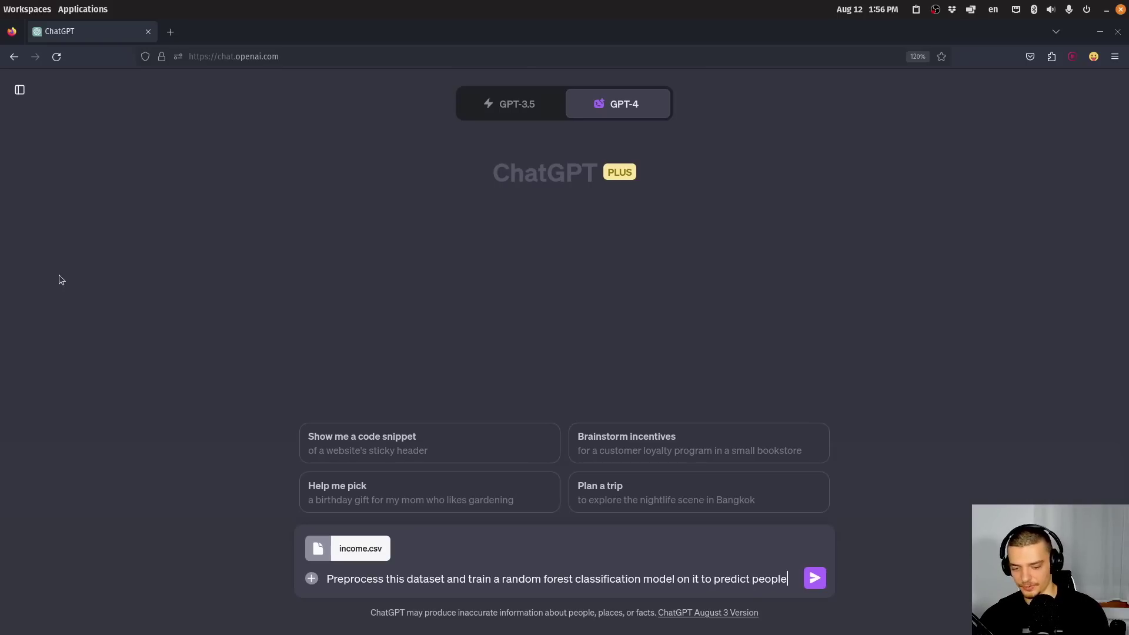
{"action": "type", "text": "'s income."}
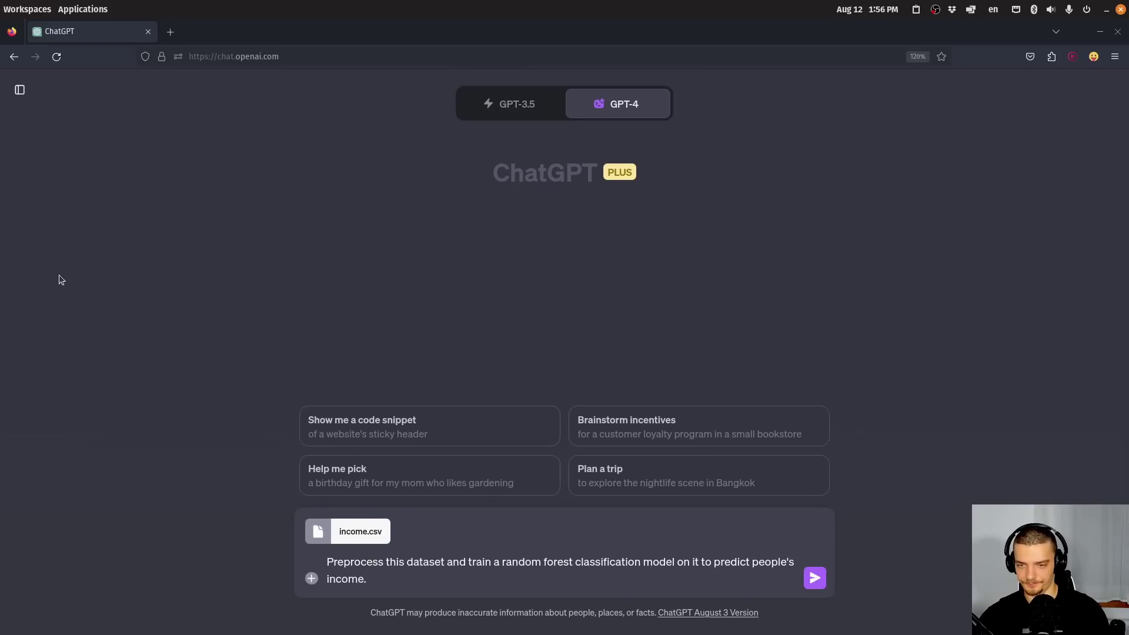
Step: Send the income.csv request, then expand and read the data.head() preview and four-step plan
{"action": "left_click", "coordinate": [815, 579]}
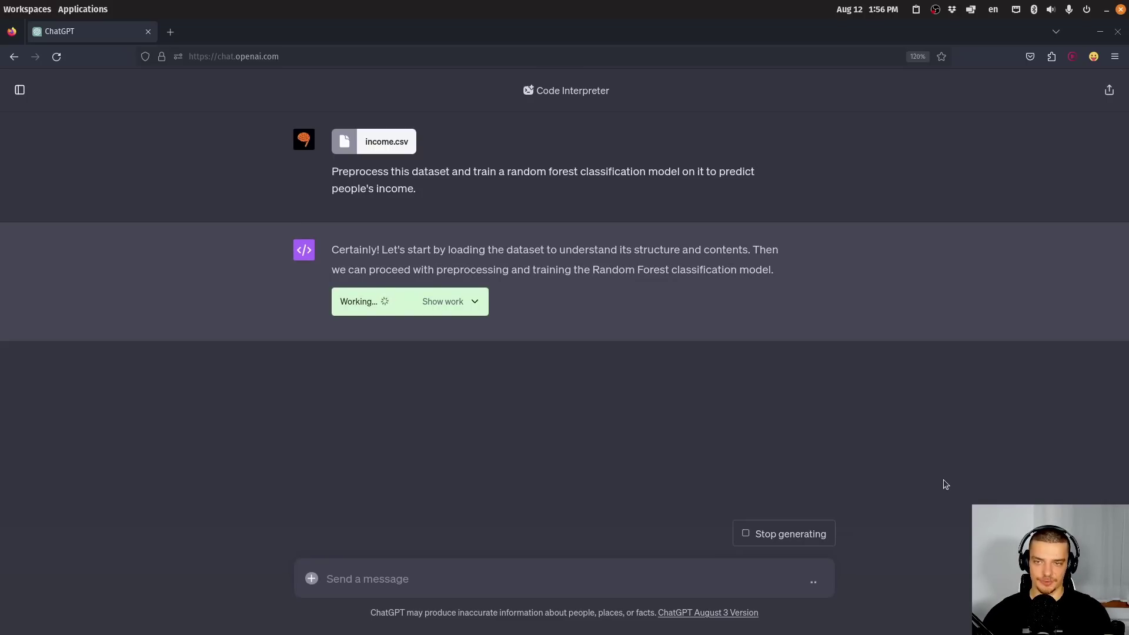
{"action": "left_click", "coordinate": [470, 302]}
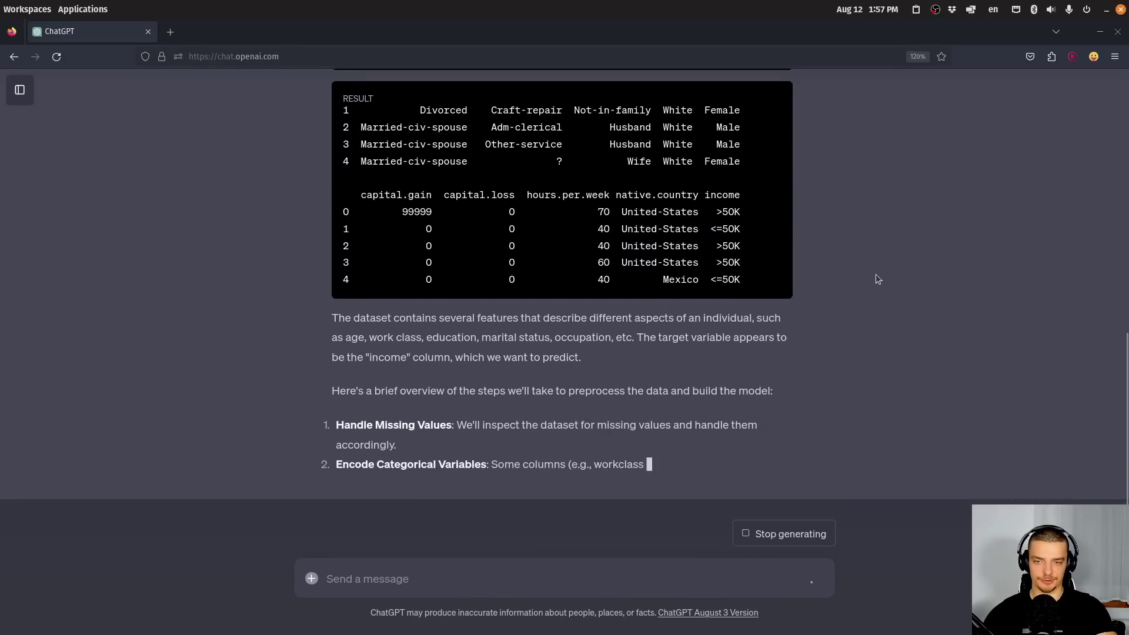
{"action": "scroll", "coordinate": [882, 281], "scroll_direction": "up", "scroll_amount": 6}
{"action": "scroll", "coordinate": [776, 281], "scroll_direction": "up", "scroll_amount": 3}
{"action": "scroll", "coordinate": [405, 296], "scroll_direction": "down", "scroll_amount": 3}
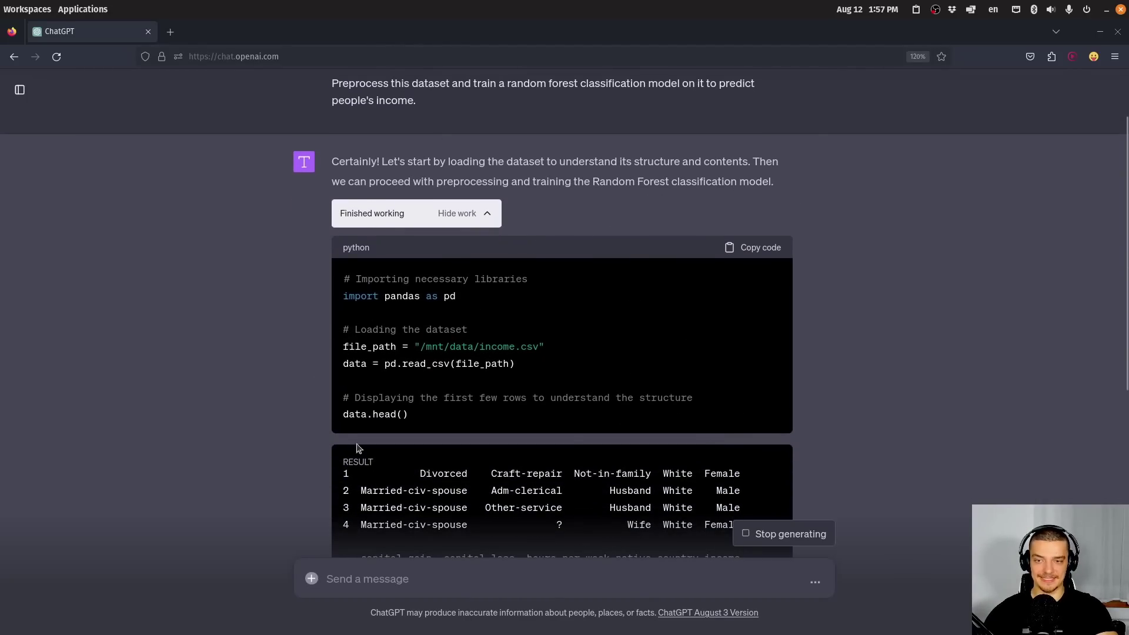
{"action": "scroll", "coordinate": [724, 285], "scroll_direction": "down", "scroll_amount": 2}
{"action": "scroll", "coordinate": [688, 277], "scroll_direction": "down", "scroll_amount": 5}
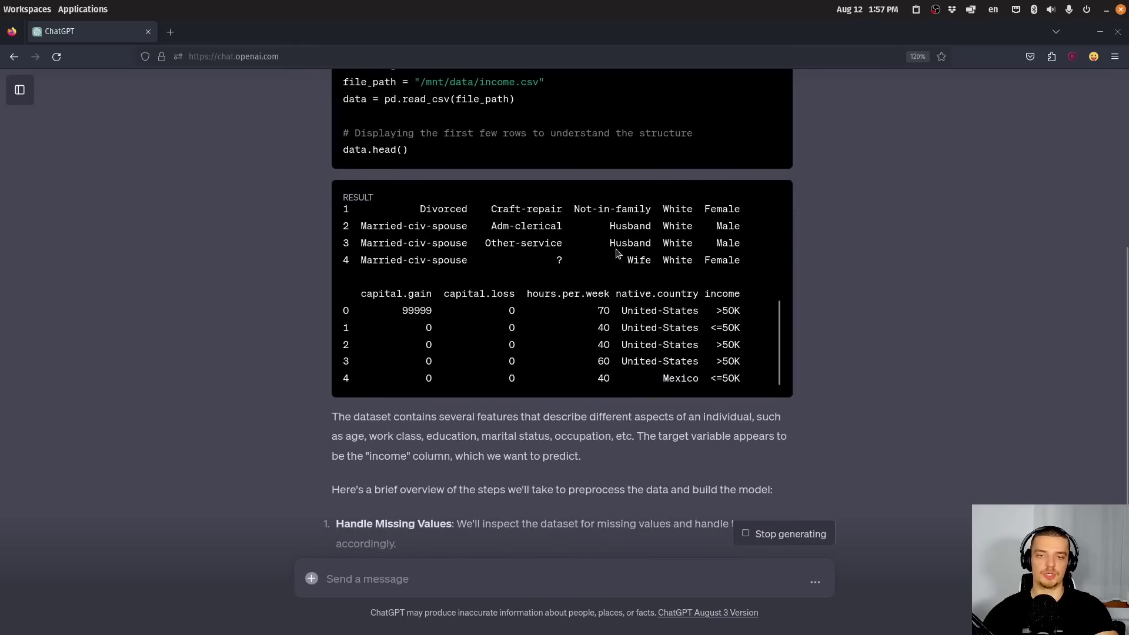
{"action": "scroll", "coordinate": [414, 259], "scroll_direction": "up", "scroll_amount": 6}
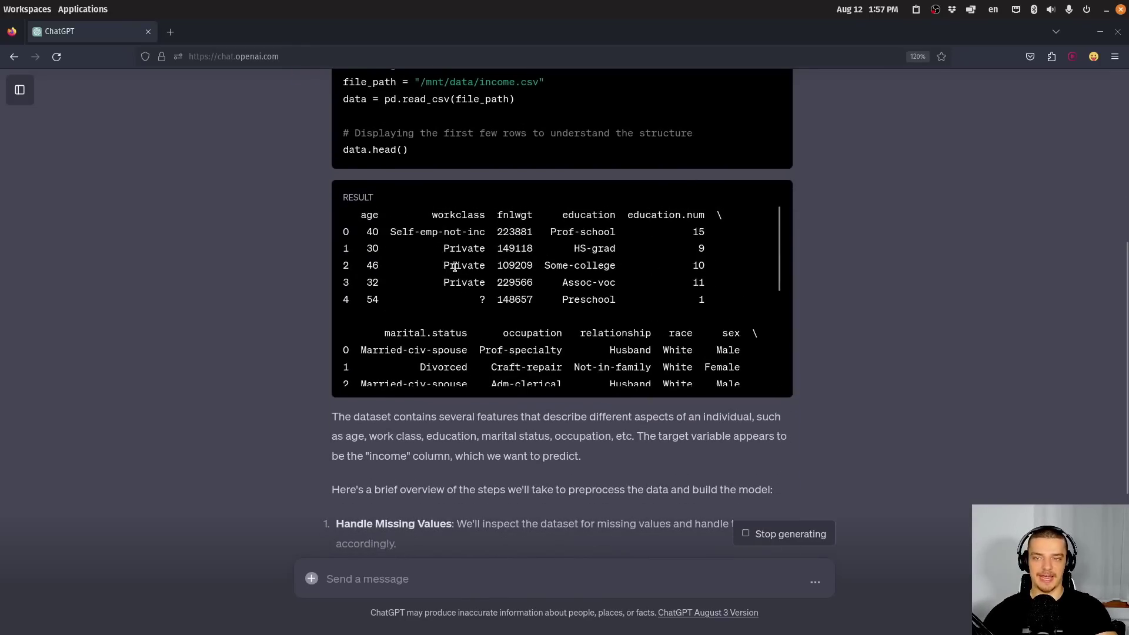
{"action": "scroll", "coordinate": [965, 294], "scroll_direction": "down", "scroll_amount": 4}
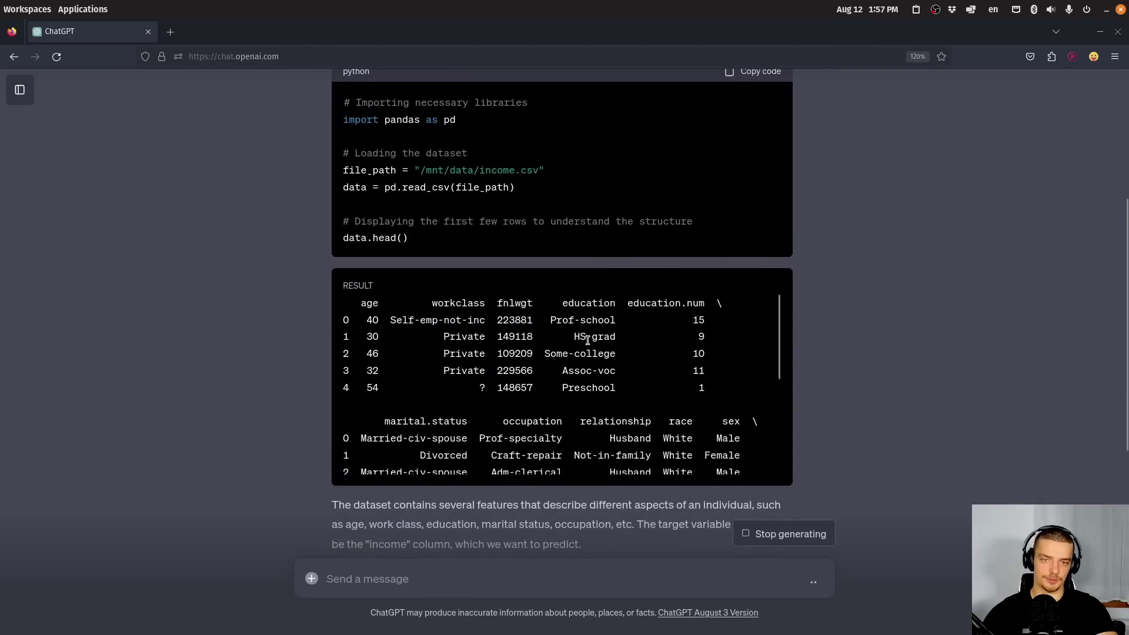
{"action": "scroll", "coordinate": [597, 328], "scroll_direction": "down", "scroll_amount": 5}
{"action": "scroll", "coordinate": [596, 327], "scroll_direction": "down", "scroll_amount": 3}
{"action": "left_click_drag", "start_coordinate": [735, 210], "coordinate": [713, 210]}
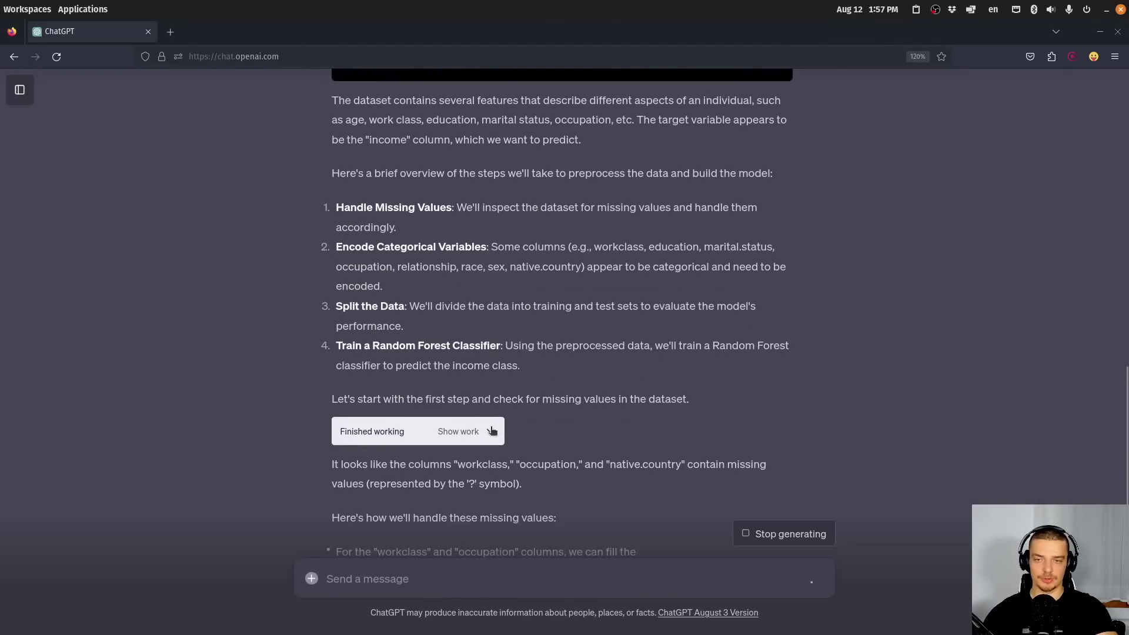
Step: Expand the missing-value check and highlight the workclass, occupation and native.country bullets
{"action": "left_click", "coordinate": [491, 443]}
{"action": "scroll", "coordinate": [276, 280], "scroll_direction": "down", "scroll_amount": 3}
{"action": "scroll", "coordinate": [273, 286], "scroll_direction": "down", "scroll_amount": 2}
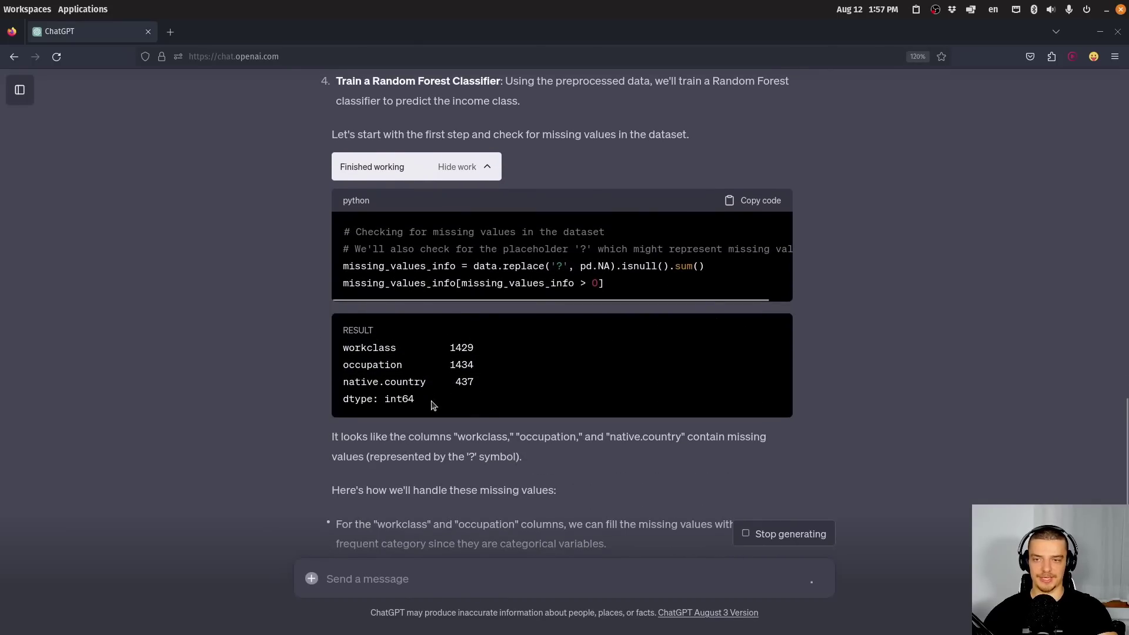
{"action": "scroll", "coordinate": [544, 300], "scroll_direction": "down", "scroll_amount": 3}
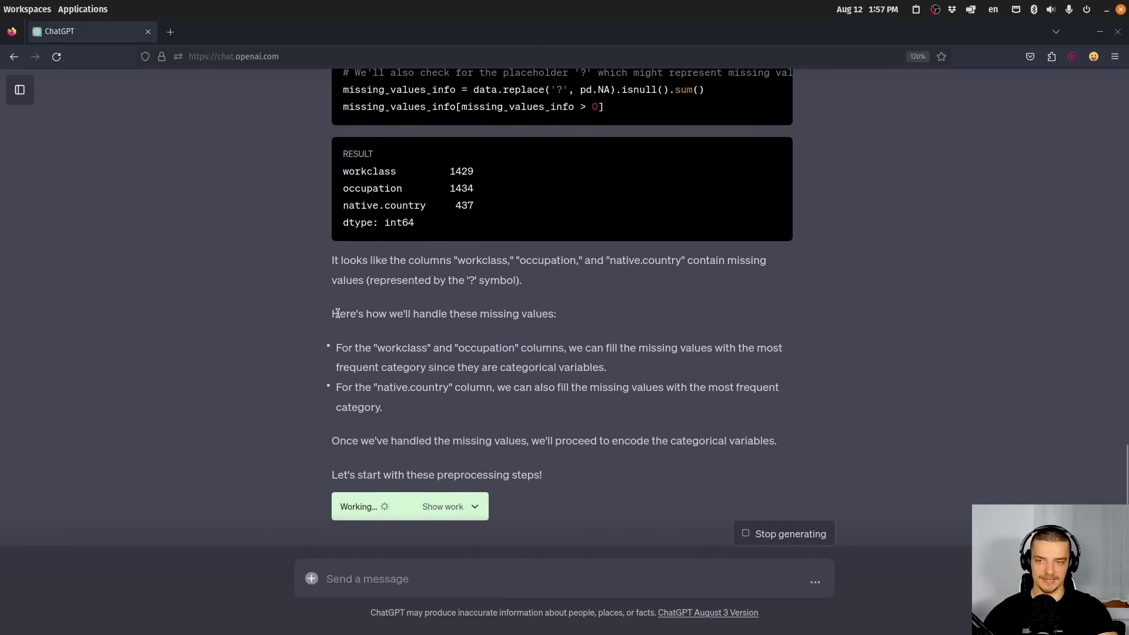
{"action": "left_click_drag", "start_coordinate": [333, 313], "coordinate": [670, 412]}
{"action": "left_click", "coordinate": [670, 425]}
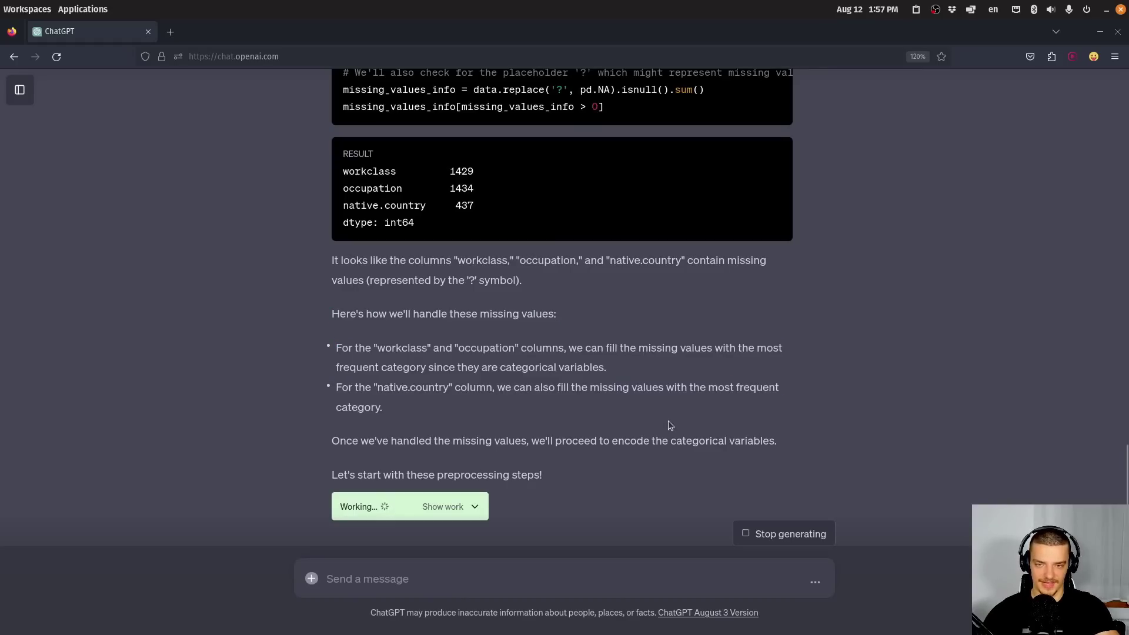
{"action": "left_click_drag", "start_coordinate": [342, 349], "coordinate": [408, 350]}
{"action": "double_click", "coordinate": [474, 349]}
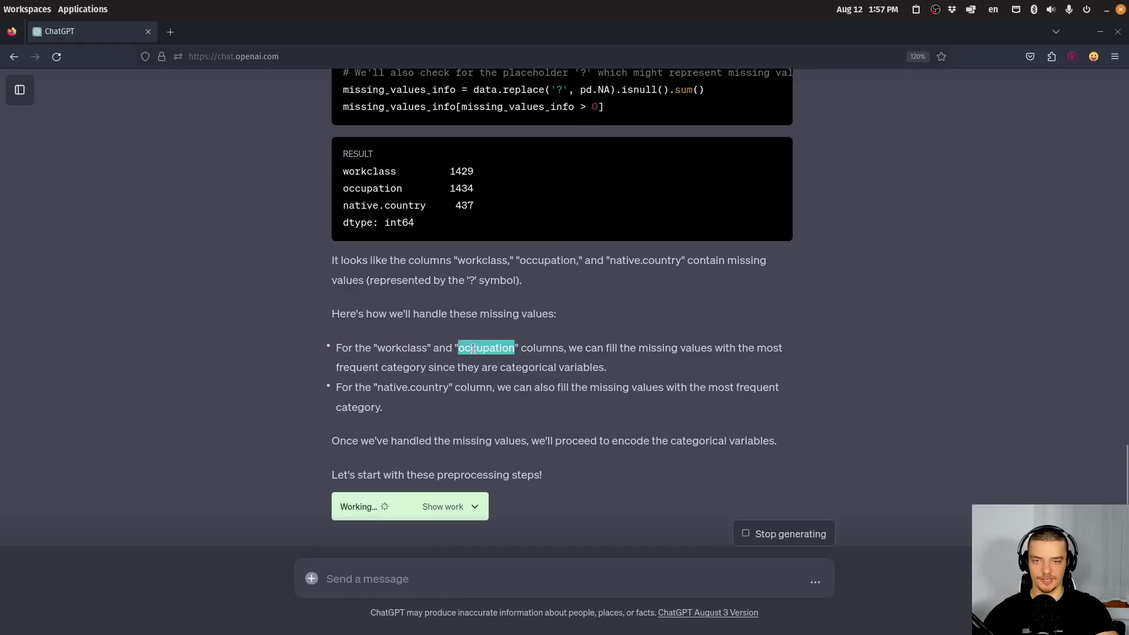
{"action": "left_click", "coordinate": [633, 353]}
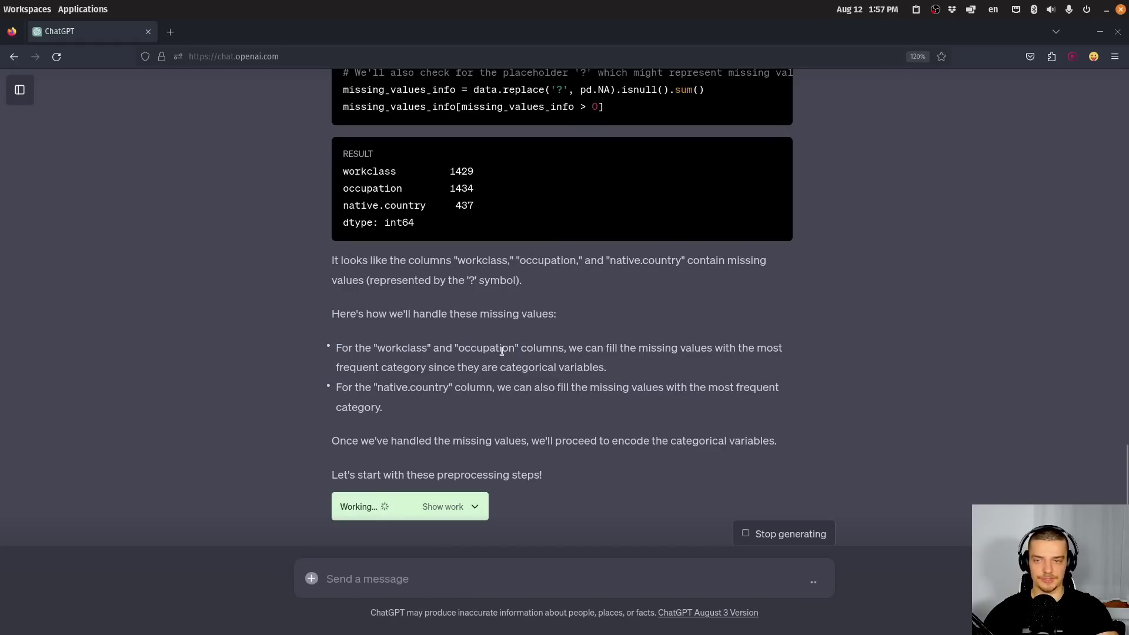
{"action": "left_click_drag", "start_coordinate": [605, 354], "coordinate": [607, 368]}
{"action": "left_click", "coordinate": [418, 394]}
{"action": "left_click_drag", "start_coordinate": [348, 388], "coordinate": [450, 389]}
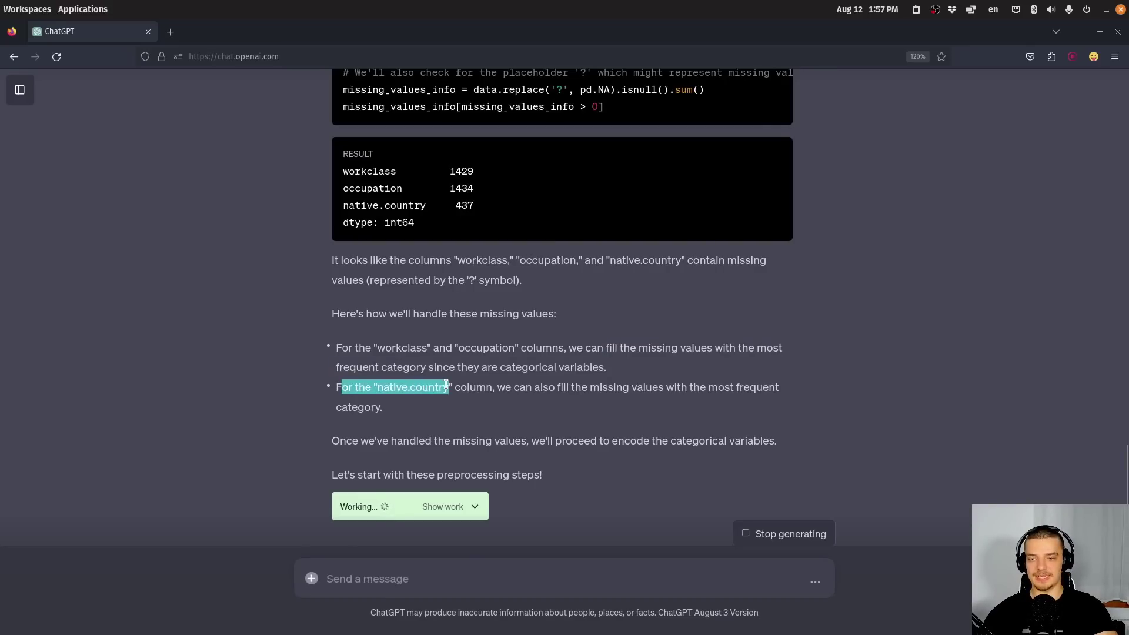
{"action": "left_click", "coordinate": [538, 391]}
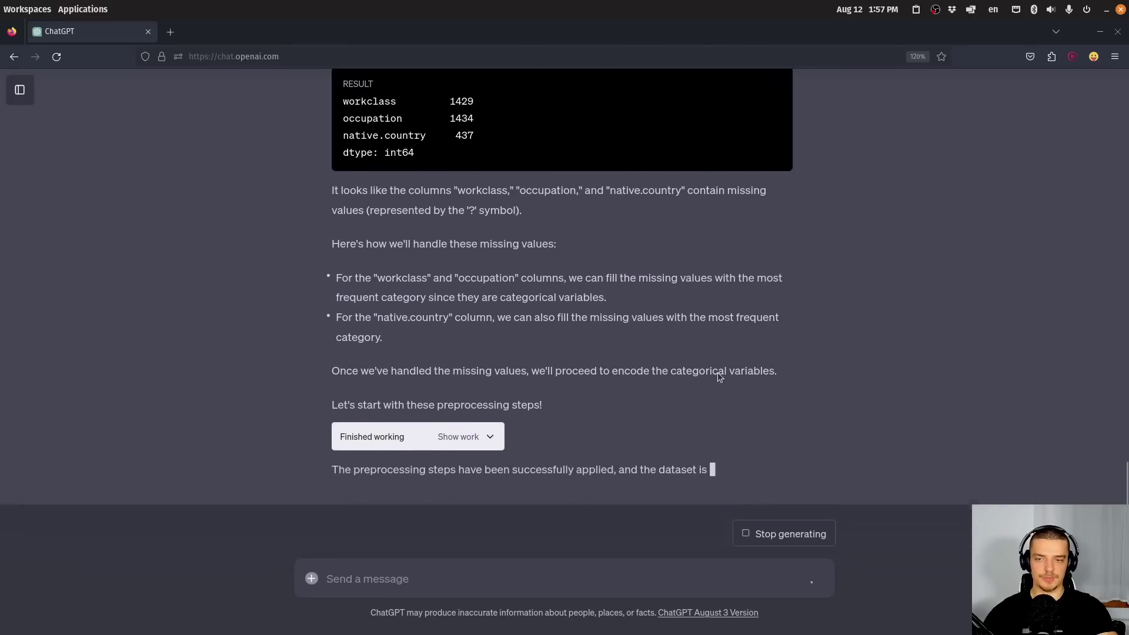
Step: Expand the preprocessing code and review the 20,000/5,000 train-test split result
{"action": "left_click", "coordinate": [478, 410]}
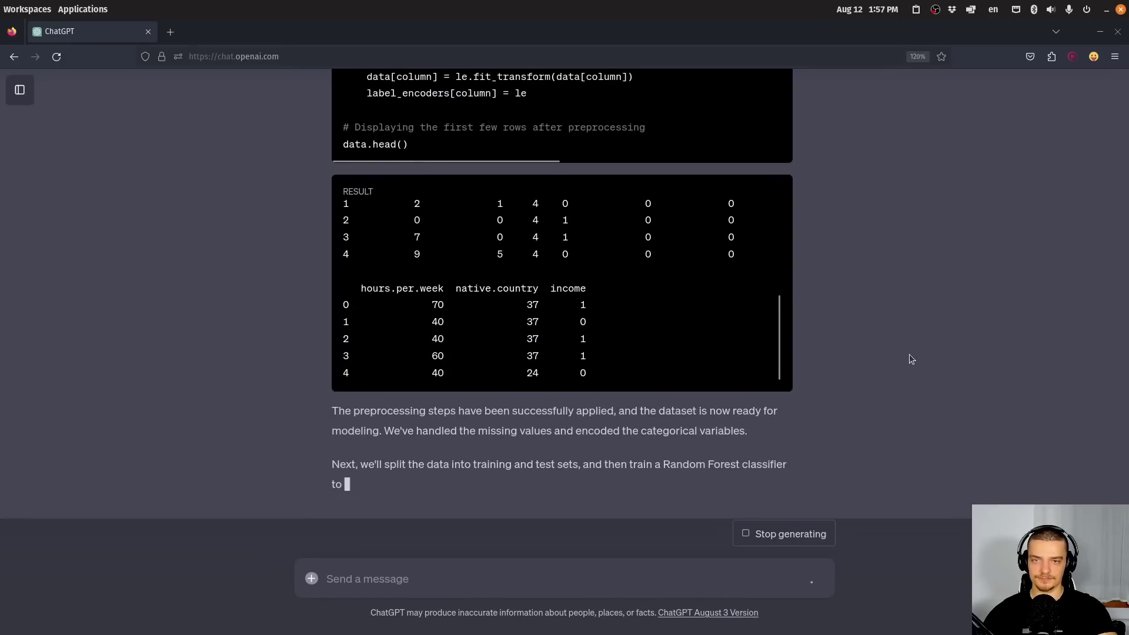
{"action": "scroll", "coordinate": [909, 354], "scroll_direction": "up", "scroll_amount": 8}
{"action": "scroll", "coordinate": [908, 358], "scroll_direction": "up", "scroll_amount": 3}
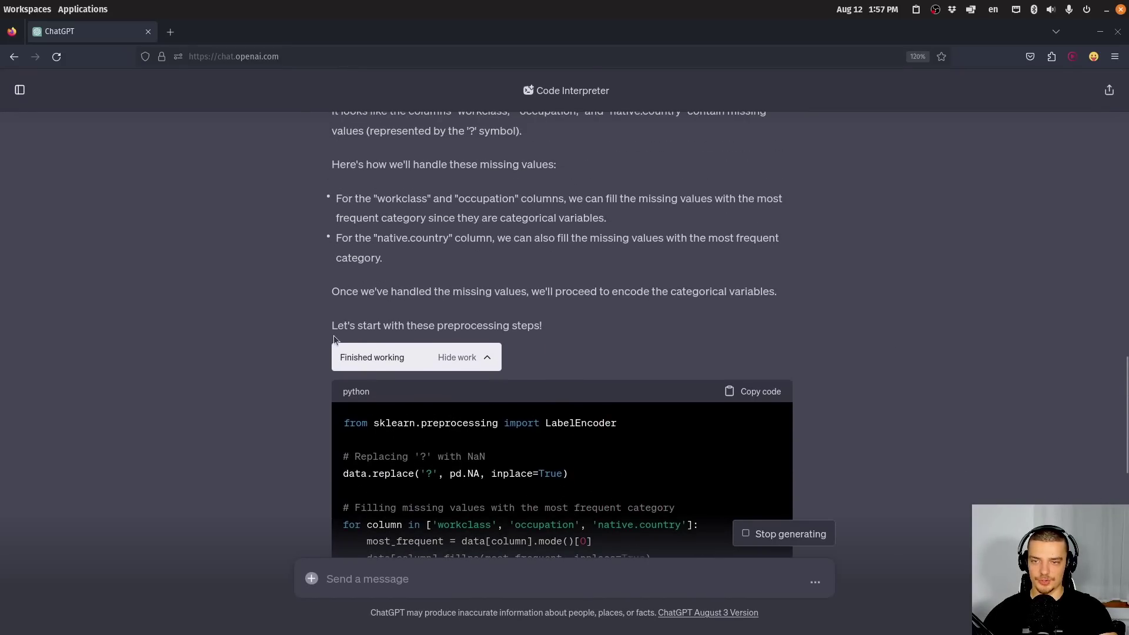
{"action": "scroll", "coordinate": [715, 256], "scroll_direction": "down", "scroll_amount": 5}
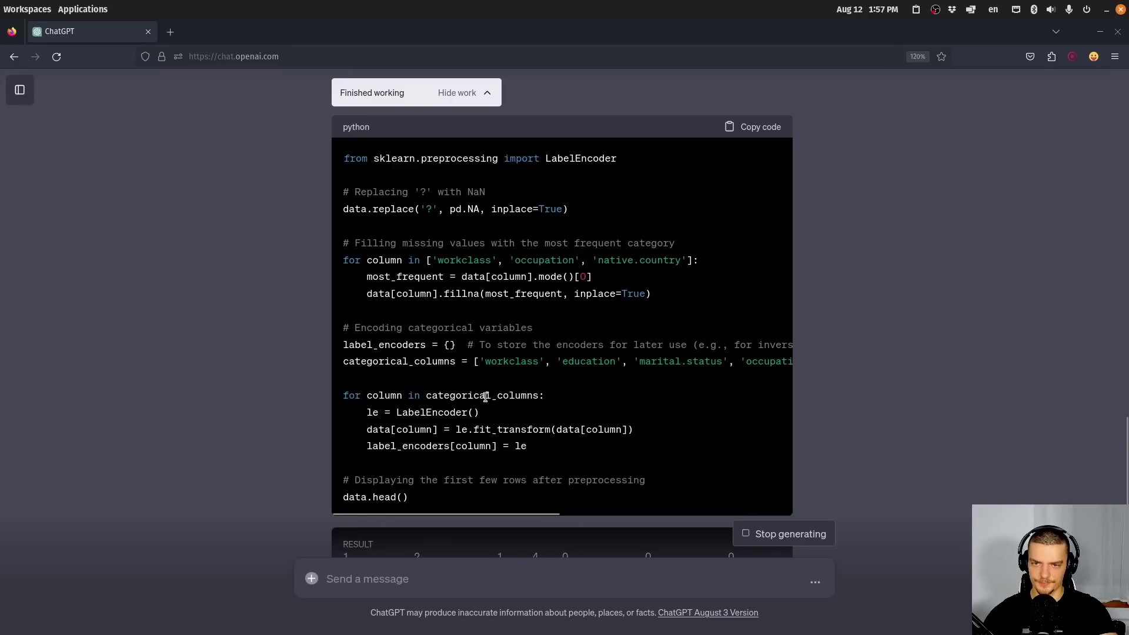
{"action": "scroll", "coordinate": [644, 292], "scroll_direction": "down", "scroll_amount": 2}
{"action": "scroll", "coordinate": [889, 276], "scroll_direction": "down", "scroll_amount": 1}
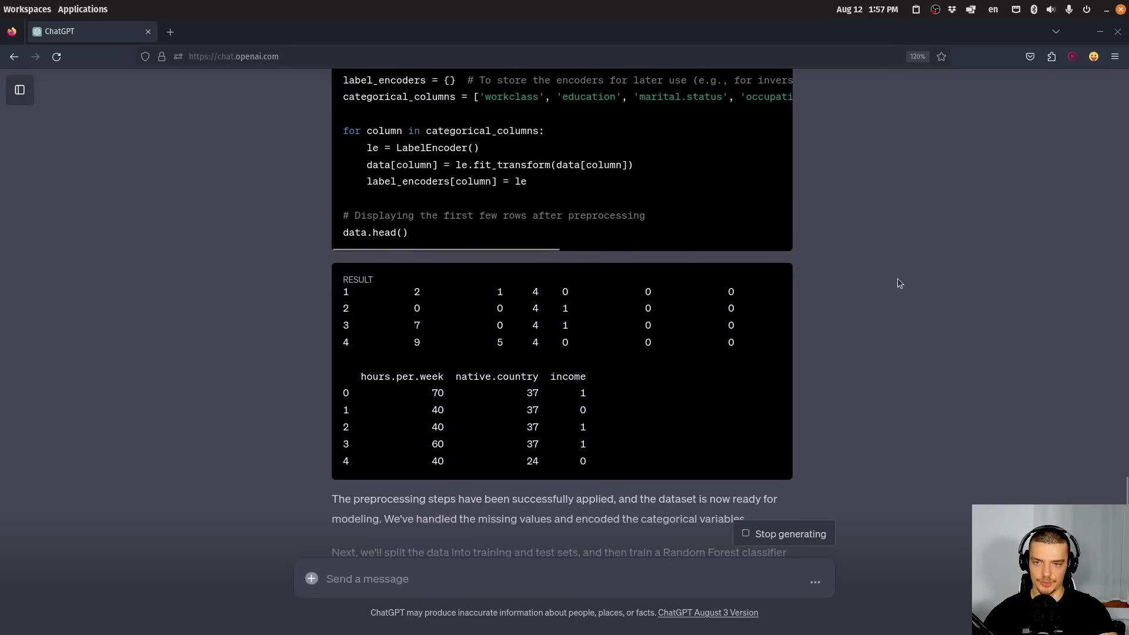
{"action": "scroll", "coordinate": [941, 341], "scroll_direction": "up", "scroll_amount": 4}
{"action": "scroll", "coordinate": [958, 347], "scroll_direction": "down", "scroll_amount": 5}
{"action": "scroll", "coordinate": [924, 336], "scroll_direction": "down", "scroll_amount": 1}
{"action": "scroll", "coordinate": [919, 340], "scroll_direction": "down", "scroll_amount": 2}
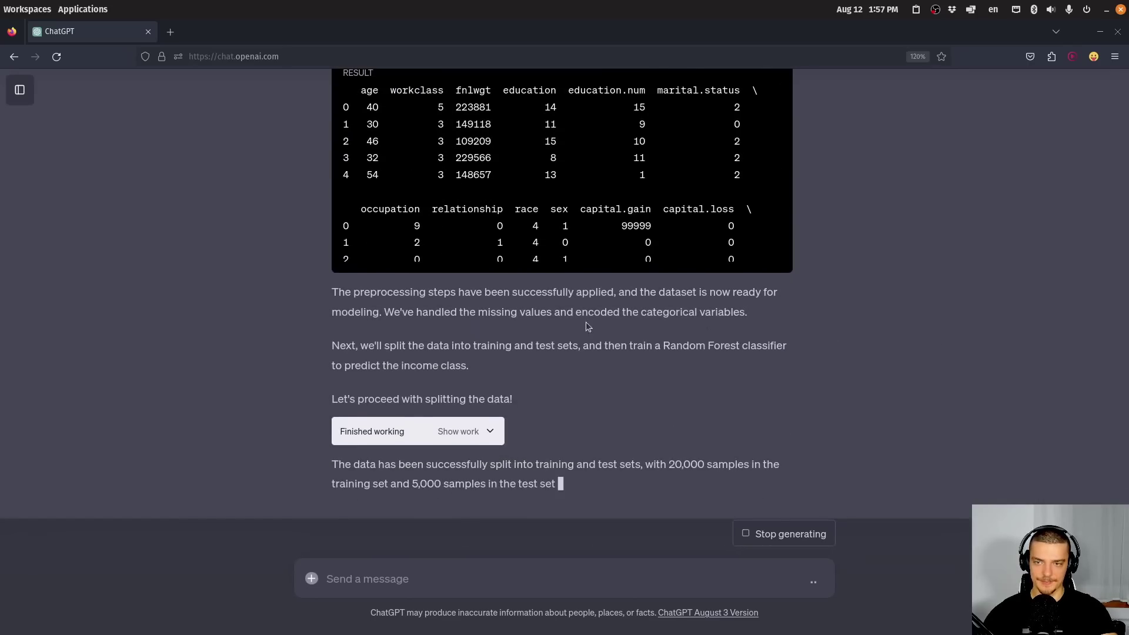
Step: Expand the train/test split code and the Random Forest training code showing 84.56 accuracy
{"action": "left_click", "coordinate": [475, 438]}
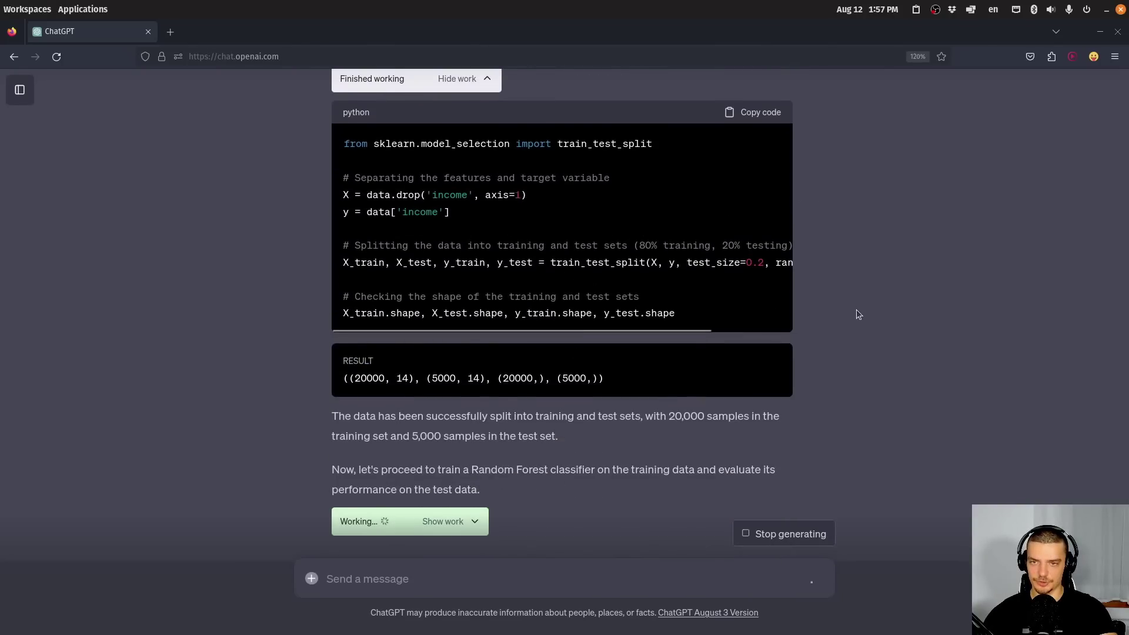
{"action": "scroll", "coordinate": [858, 323], "scroll_direction": "down", "scroll_amount": 1}
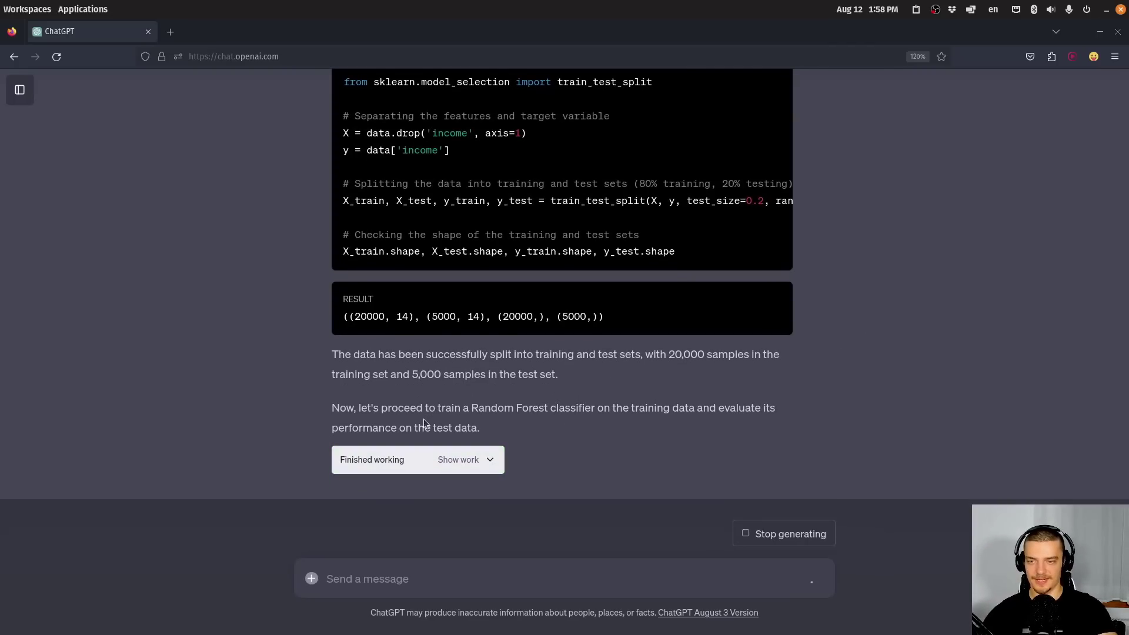
{"action": "scroll", "coordinate": [446, 405], "scroll_direction": "up", "scroll_amount": 5}
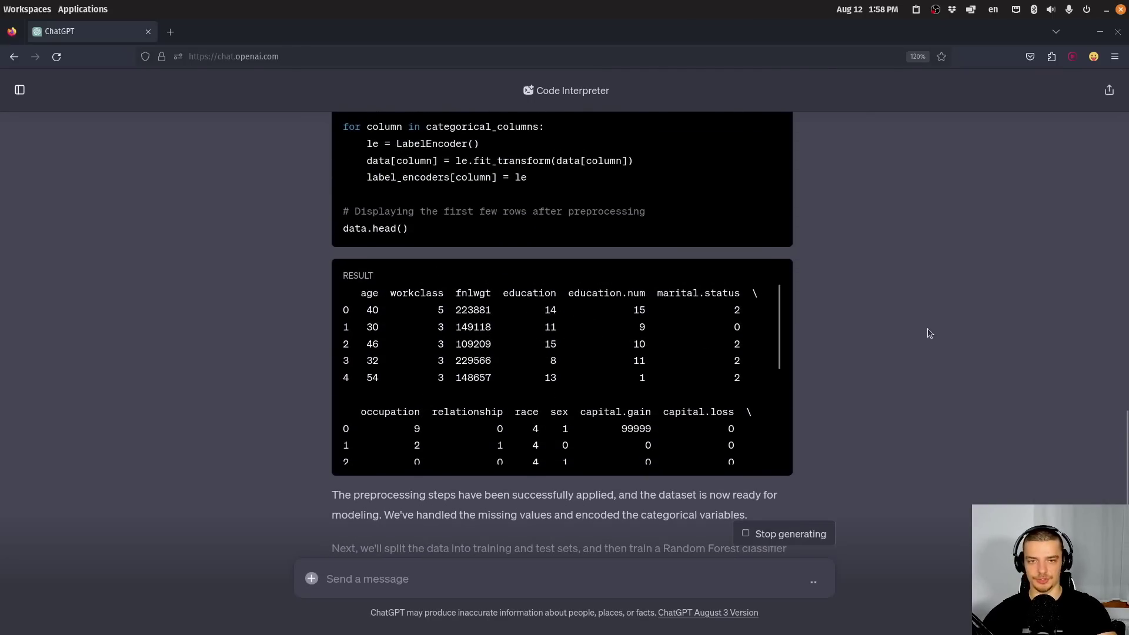
{"action": "scroll", "coordinate": [929, 332], "scroll_direction": "down", "scroll_amount": 10}
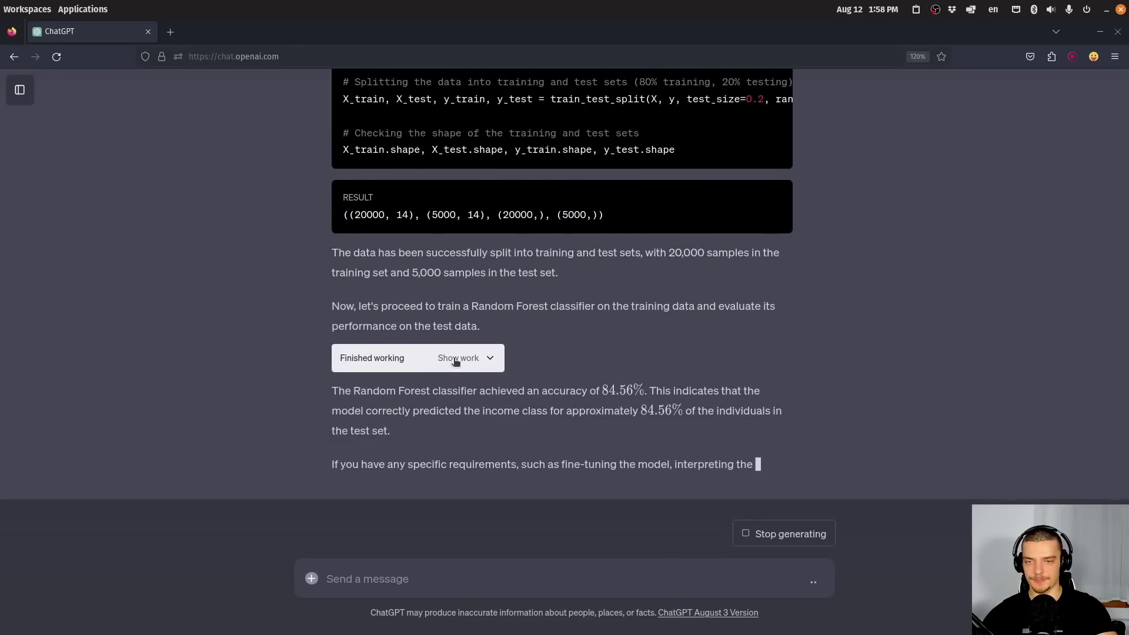
{"action": "left_click", "coordinate": [462, 337]}
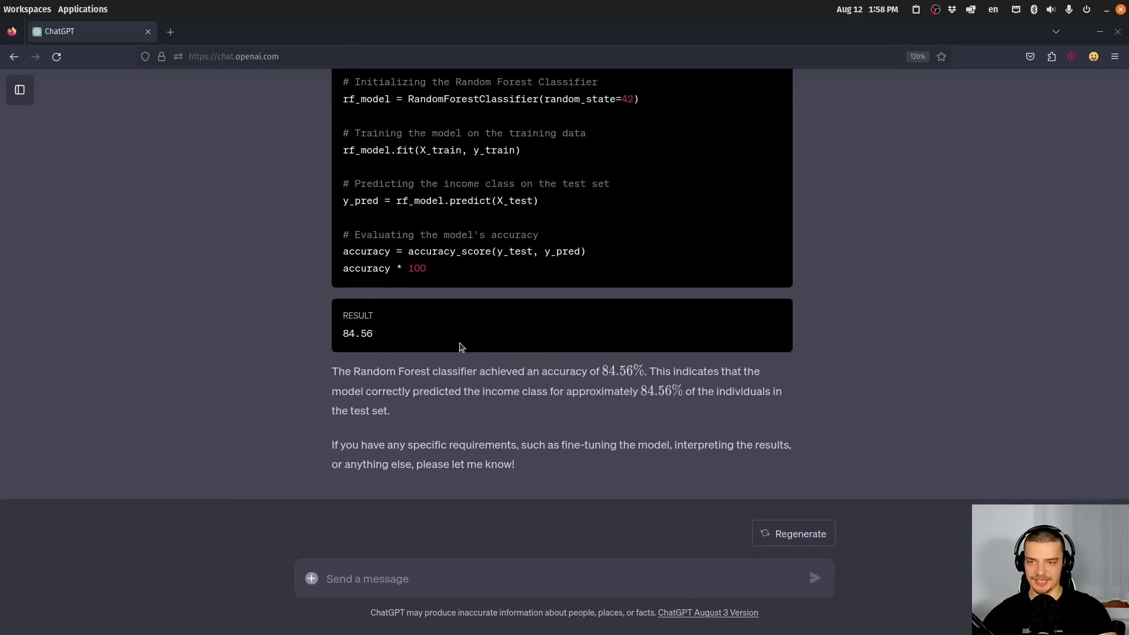
{"action": "scroll", "coordinate": [209, 294], "scroll_direction": "up", "scroll_amount": 20}
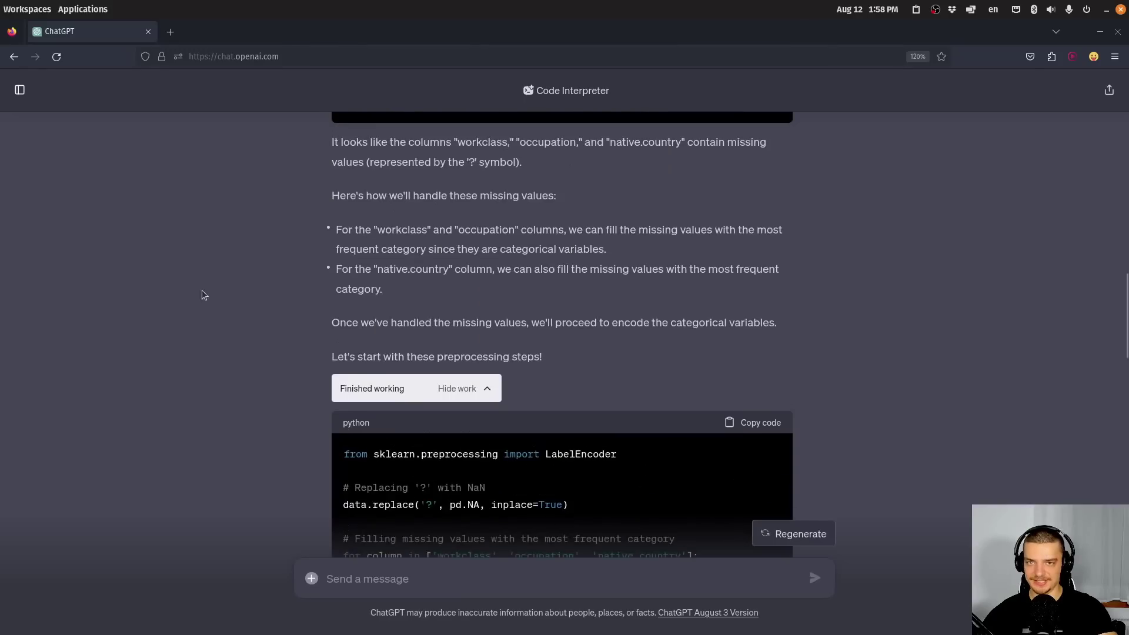
Step: Open the earlier income preprocessing chat, hide the history list, and dismiss the timeout warning
{"action": "left_click", "coordinate": [20, 90]}
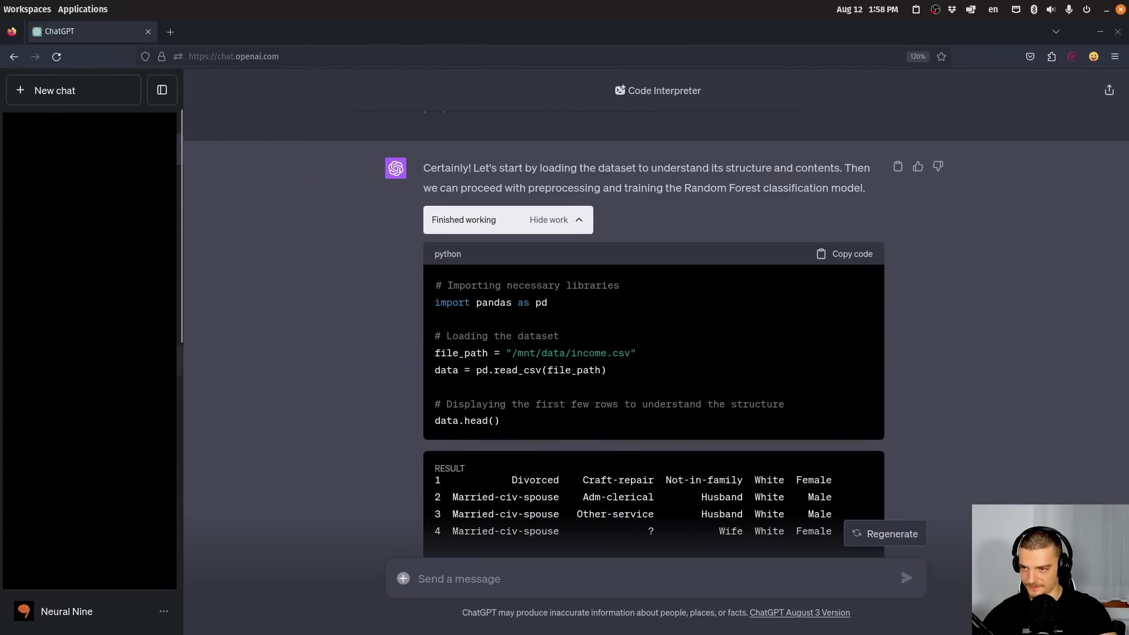
{"action": "left_click", "coordinate": [118, 329]}
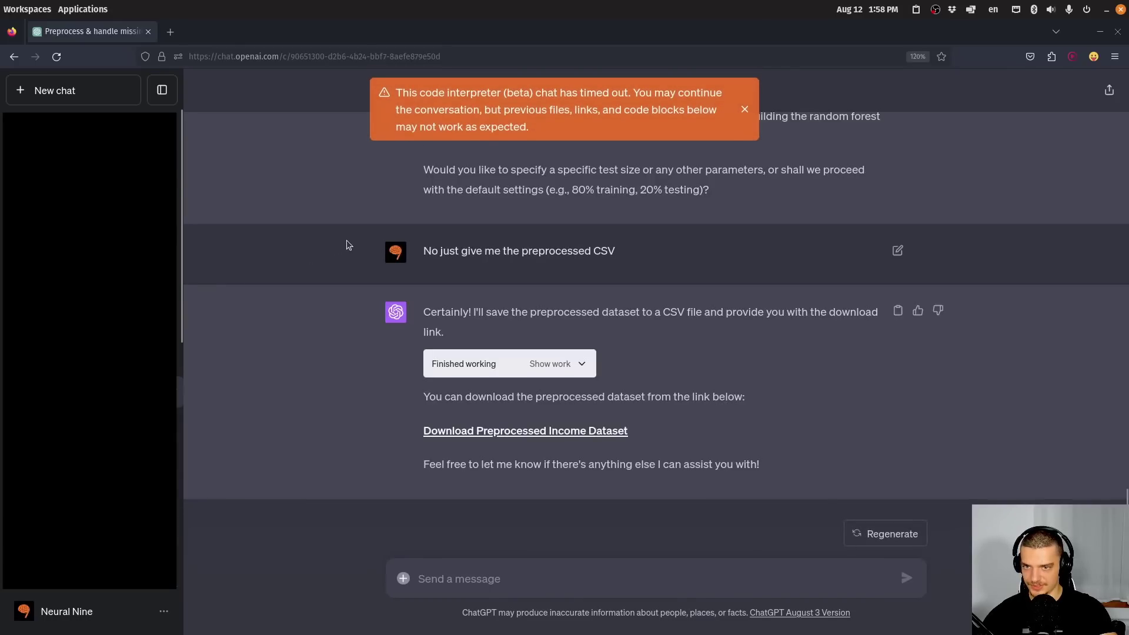
{"action": "scroll", "coordinate": [347, 279], "scroll_direction": "up", "scroll_amount": 15}
{"action": "scroll", "coordinate": [350, 279], "scroll_direction": "down", "scroll_amount": 15}
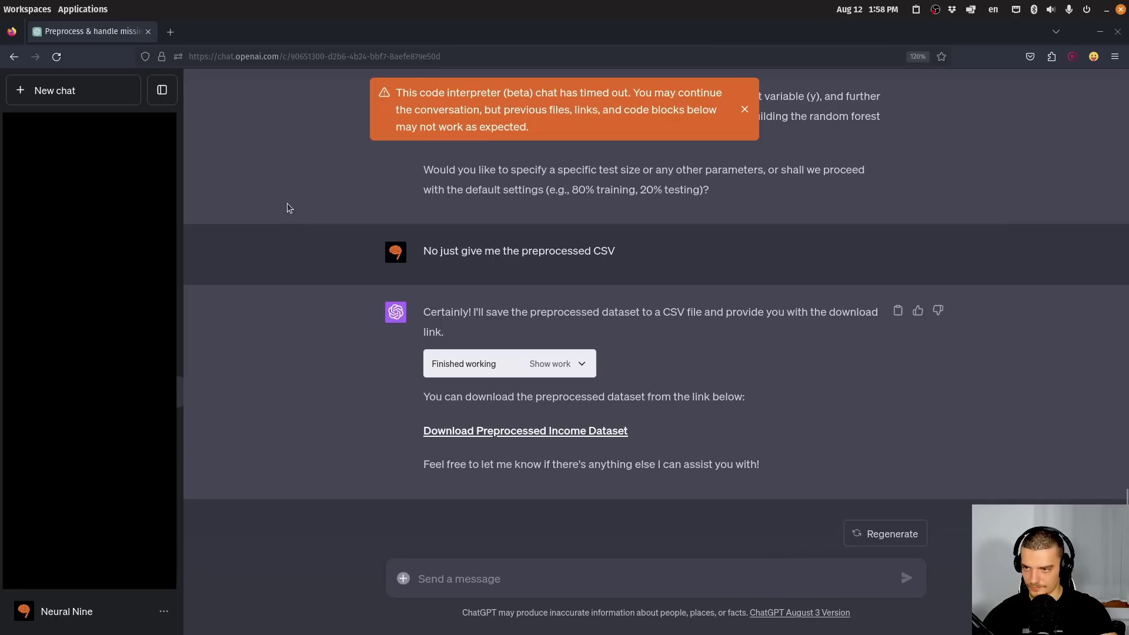
{"action": "scroll", "coordinate": [285, 255], "scroll_direction": "up", "scroll_amount": 5}
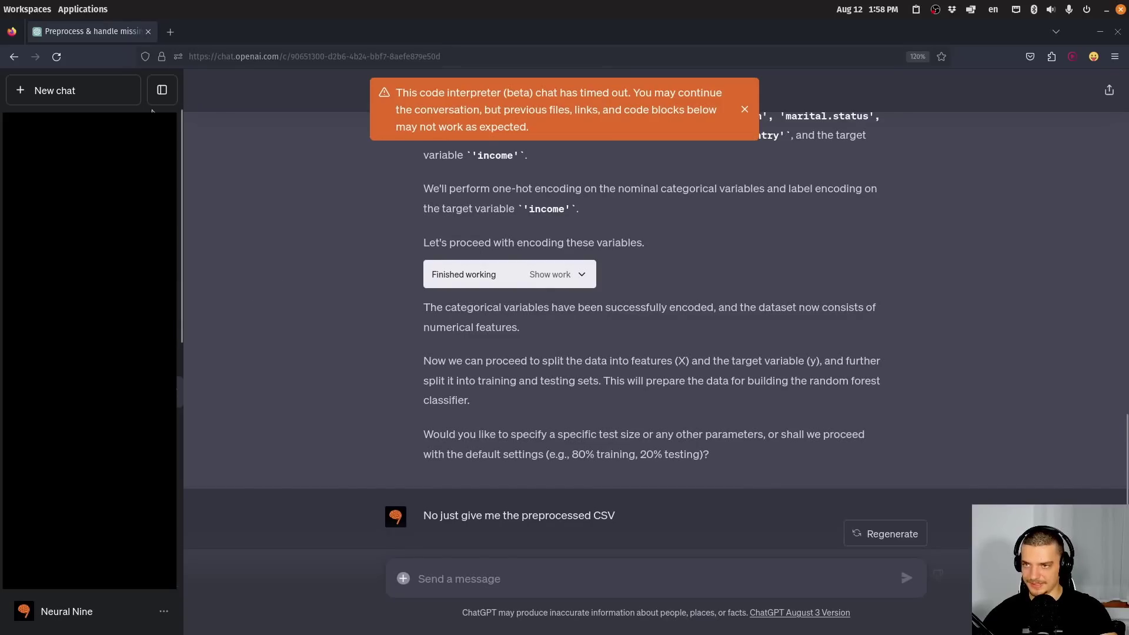
{"action": "left_click", "coordinate": [160, 90]}
{"action": "scroll", "coordinate": [286, 306], "scroll_direction": "up", "scroll_amount": 10}
{"action": "scroll", "coordinate": [287, 309], "scroll_direction": "up", "scroll_amount": 2}
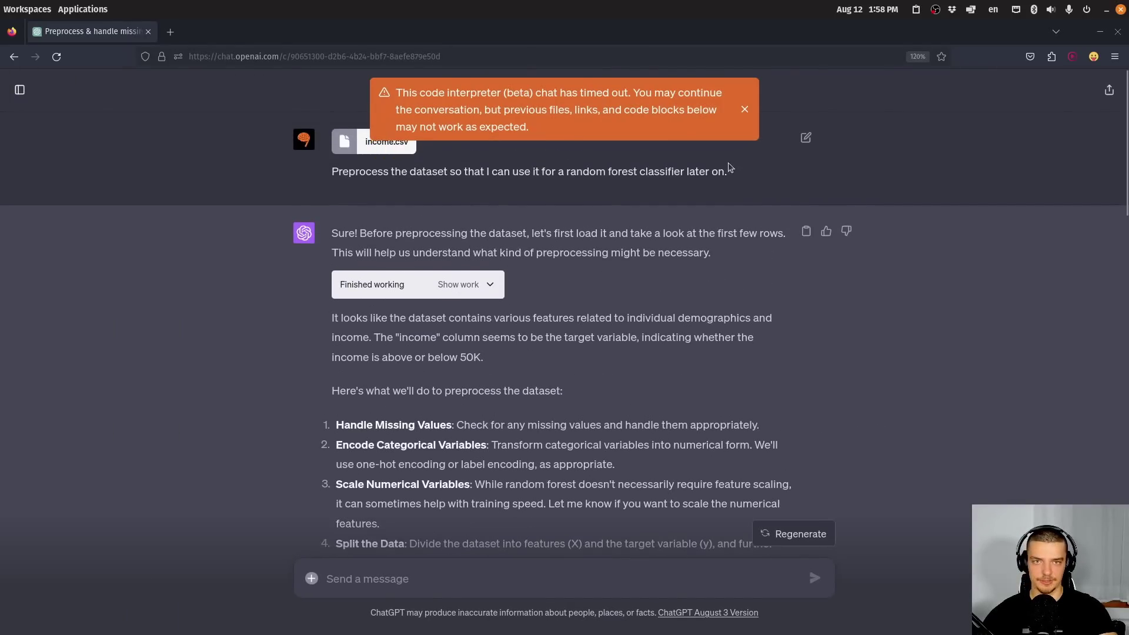
{"action": "left_click", "coordinate": [744, 110]}
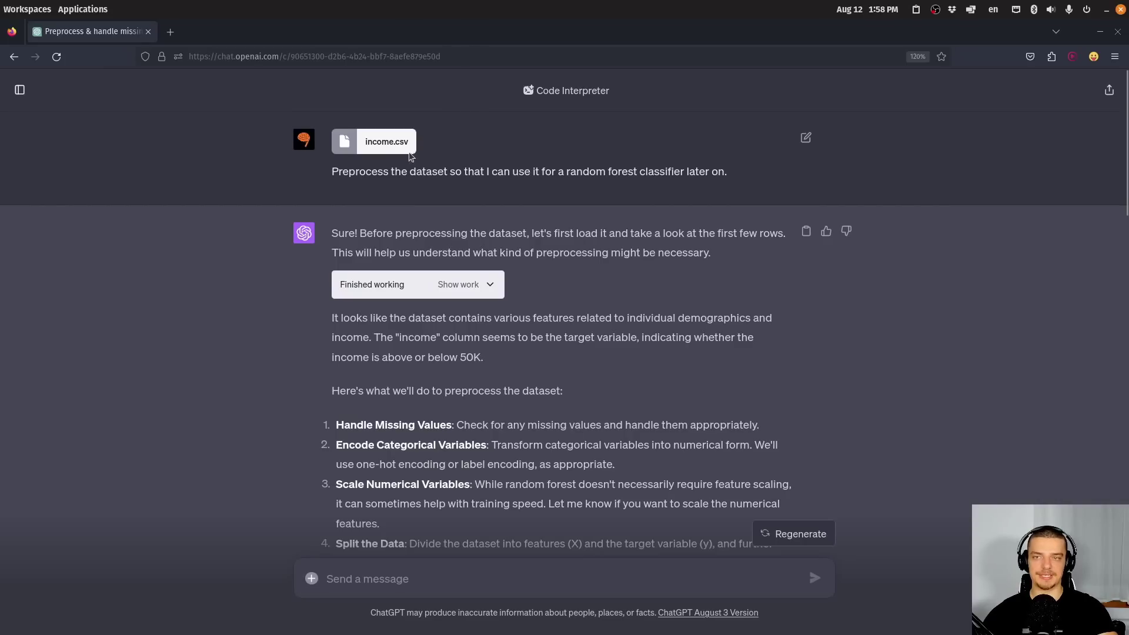
Step: Highlight the first user request and expand the code previewing the first rows
{"action": "left_click_drag", "start_coordinate": [333, 171], "coordinate": [563, 172]}
{"action": "triple_click", "coordinate": [648, 170]}
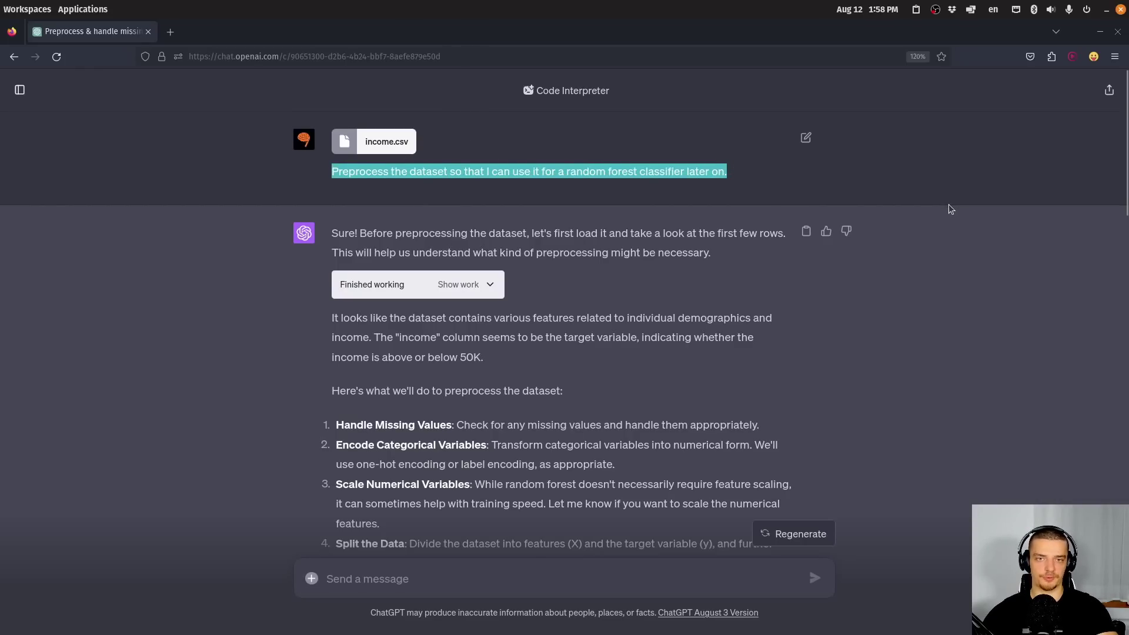
{"action": "left_click", "coordinate": [883, 323]}
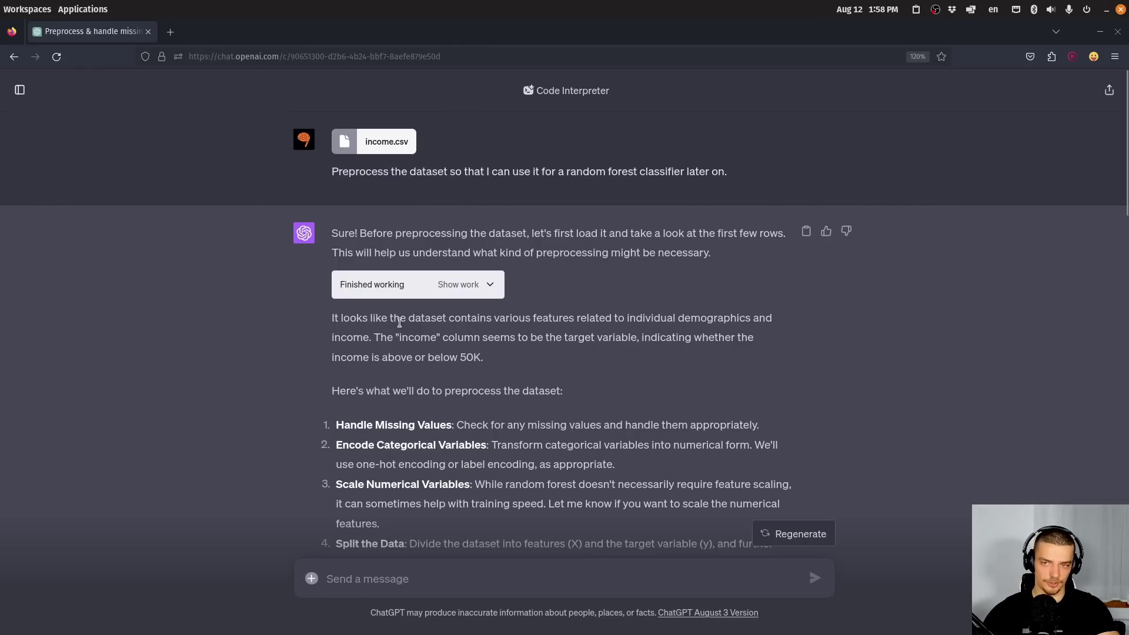
{"action": "left_click", "coordinate": [450, 290]}
{"action": "scroll", "coordinate": [406, 264], "scroll_direction": "down", "scroll_amount": 10}
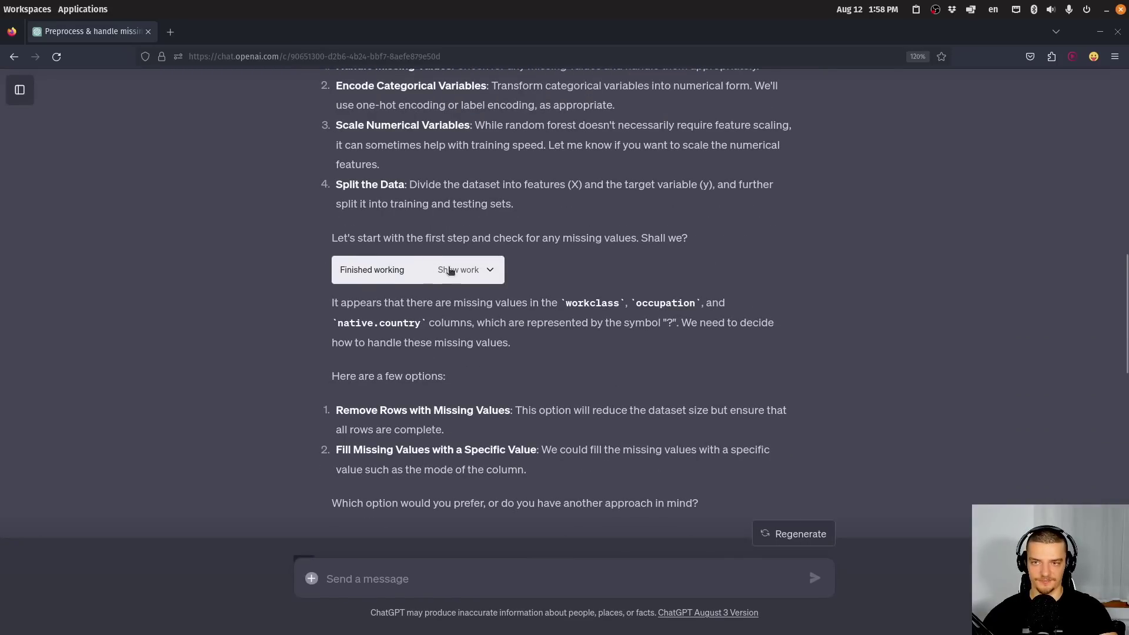
Step: Expand the missing-value check and filling code, then view and collapse the categorical-variables code
{"action": "left_click", "coordinate": [456, 271]}
{"action": "scroll", "coordinate": [529, 258], "scroll_direction": "down", "scroll_amount": 10}
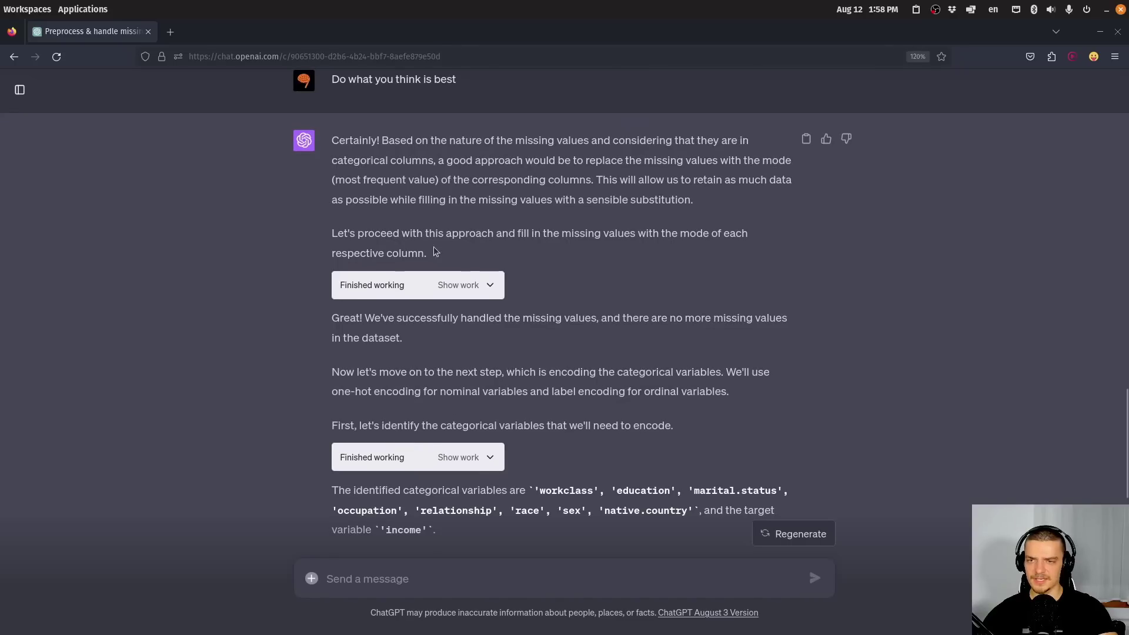
{"action": "left_click", "coordinate": [459, 285]}
{"action": "scroll", "coordinate": [520, 203], "scroll_direction": "down", "scroll_amount": 2}
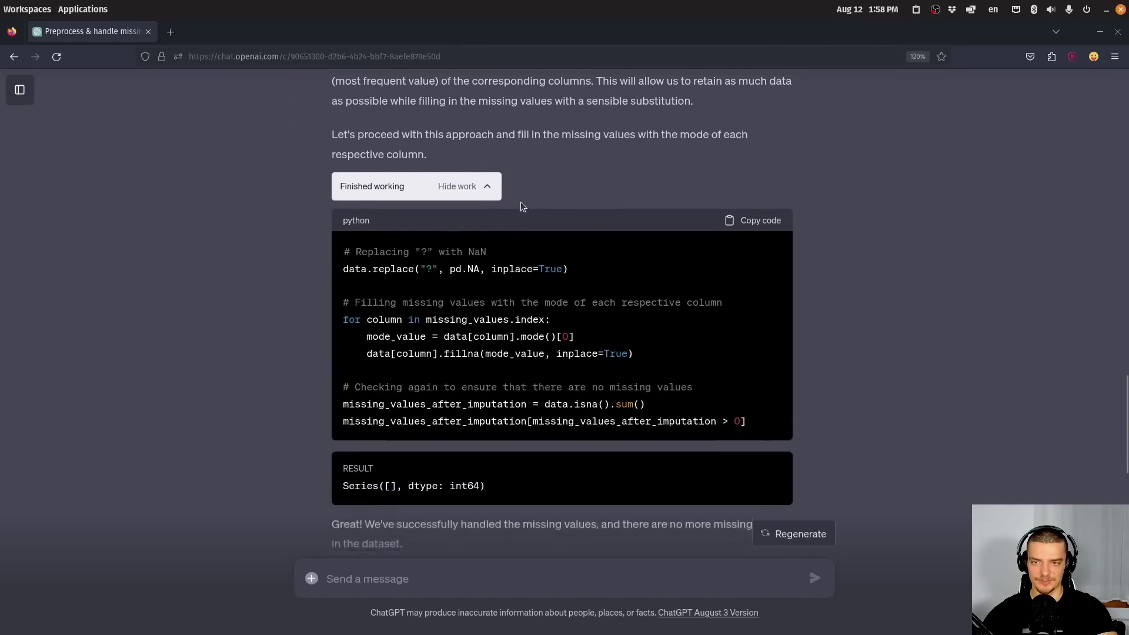
{"action": "scroll", "coordinate": [521, 202], "scroll_direction": "down", "scroll_amount": 5}
{"action": "left_click", "coordinate": [476, 321]}
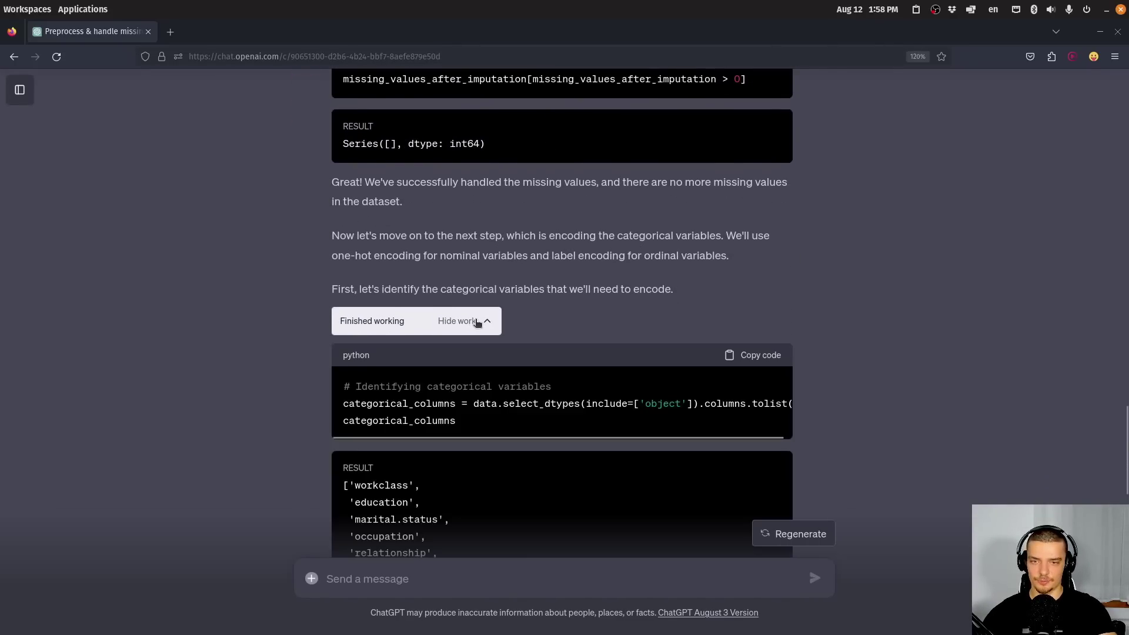
{"action": "scroll", "coordinate": [473, 317], "scroll_direction": "down", "scroll_amount": 2}
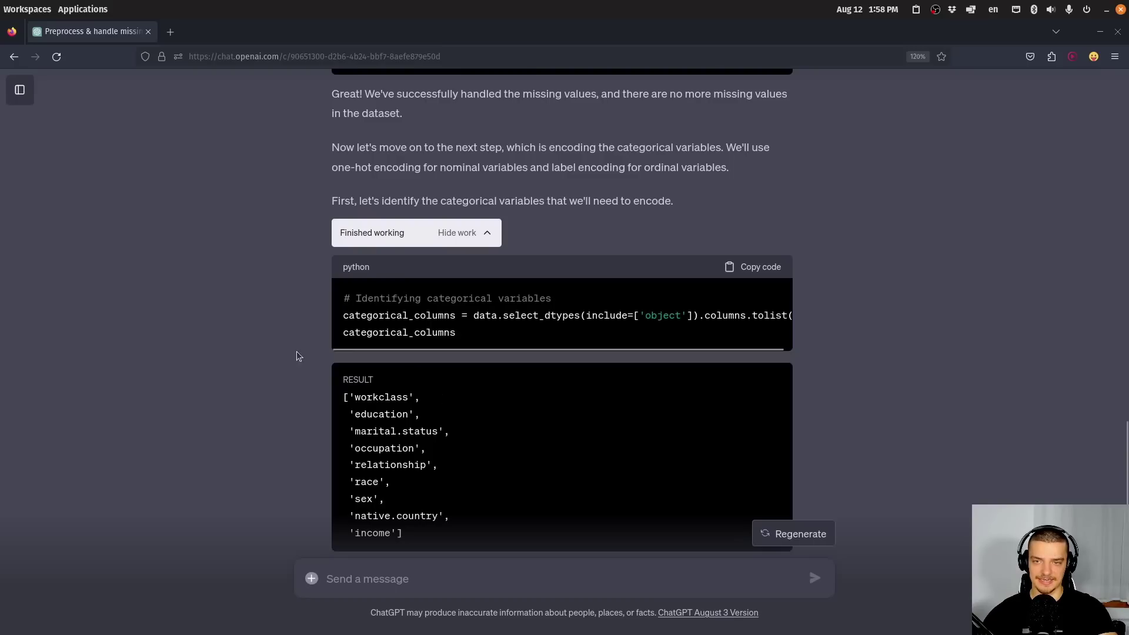
{"action": "left_click", "coordinate": [456, 238]}
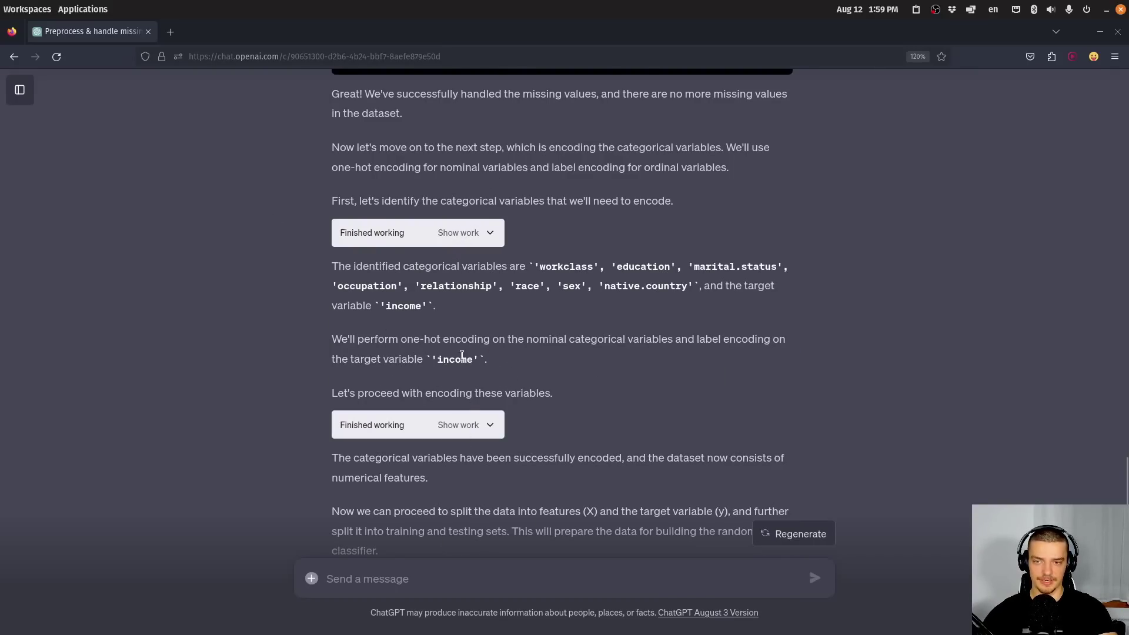
Step: Highlight the income and one-hot encoding sentences, then expand the one-hot encoding code
{"action": "left_click_drag", "start_coordinate": [695, 339], "coordinate": [831, 367]}
{"action": "left_click_drag", "start_coordinate": [333, 342], "coordinate": [776, 373]}
{"action": "left_click", "coordinate": [503, 332]}
{"action": "left_click", "coordinate": [727, 378]}
{"action": "scroll", "coordinate": [526, 253], "scroll_direction": "down", "scroll_amount": 5}
{"action": "left_click", "coordinate": [479, 161]}
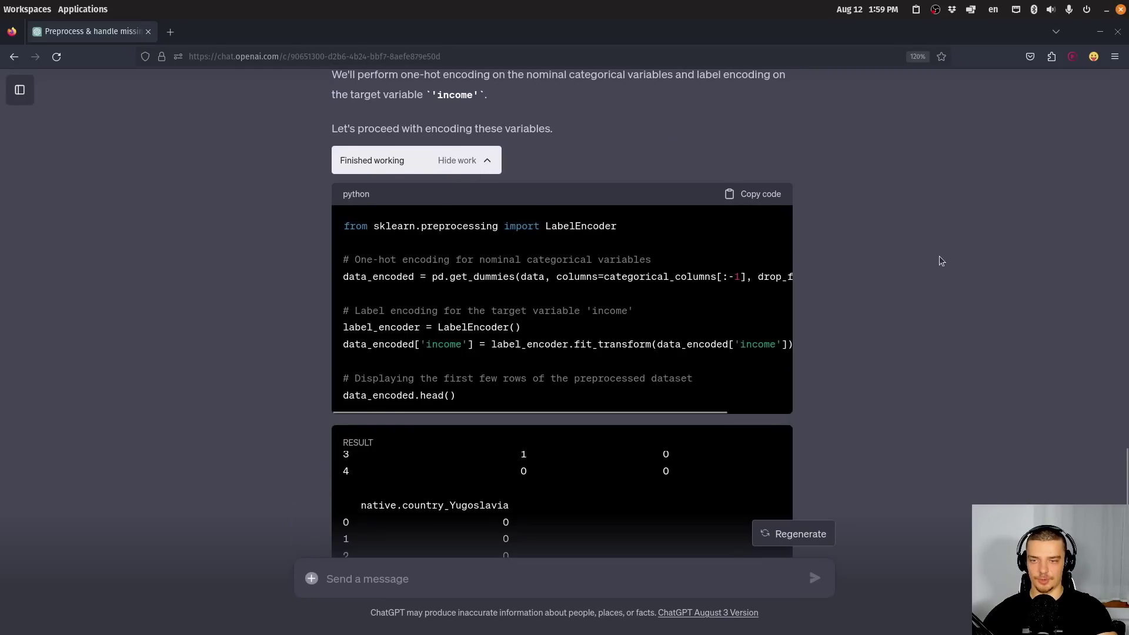
{"action": "scroll", "coordinate": [911, 253], "scroll_direction": "down", "scroll_amount": 10}
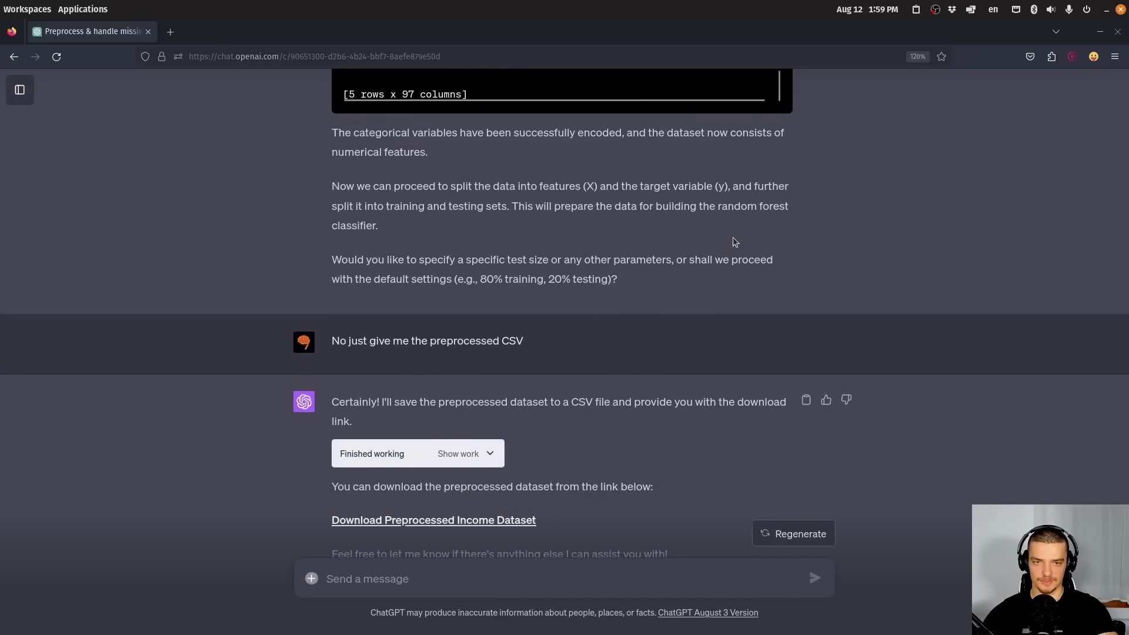
{"action": "scroll", "coordinate": [600, 411], "scroll_direction": "down", "scroll_amount": 3}
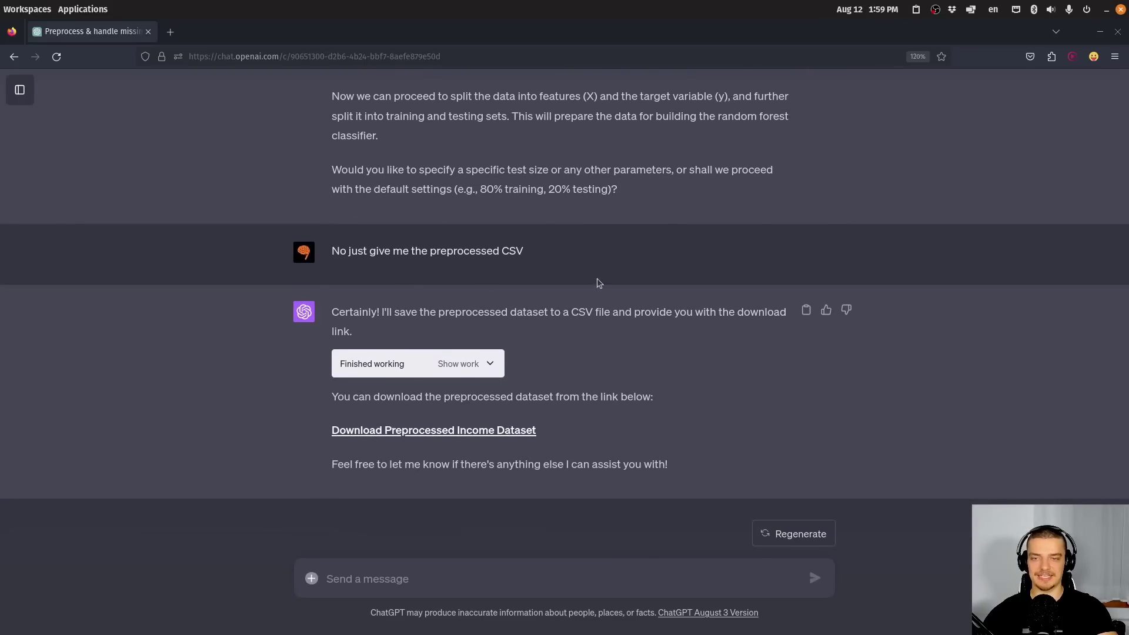
Step: Download the preprocessed income dataset and inspect the code saving /mnt/data/income_preprocessed.csv
{"action": "left_click", "coordinate": [471, 432]}
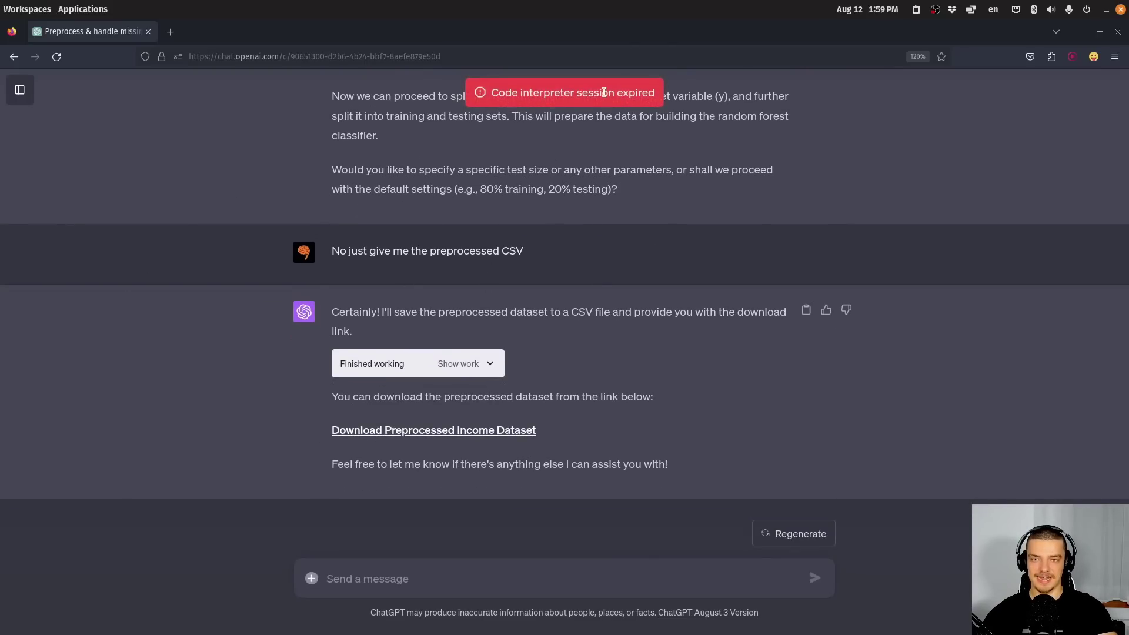
{"action": "left_click", "coordinate": [479, 367]}
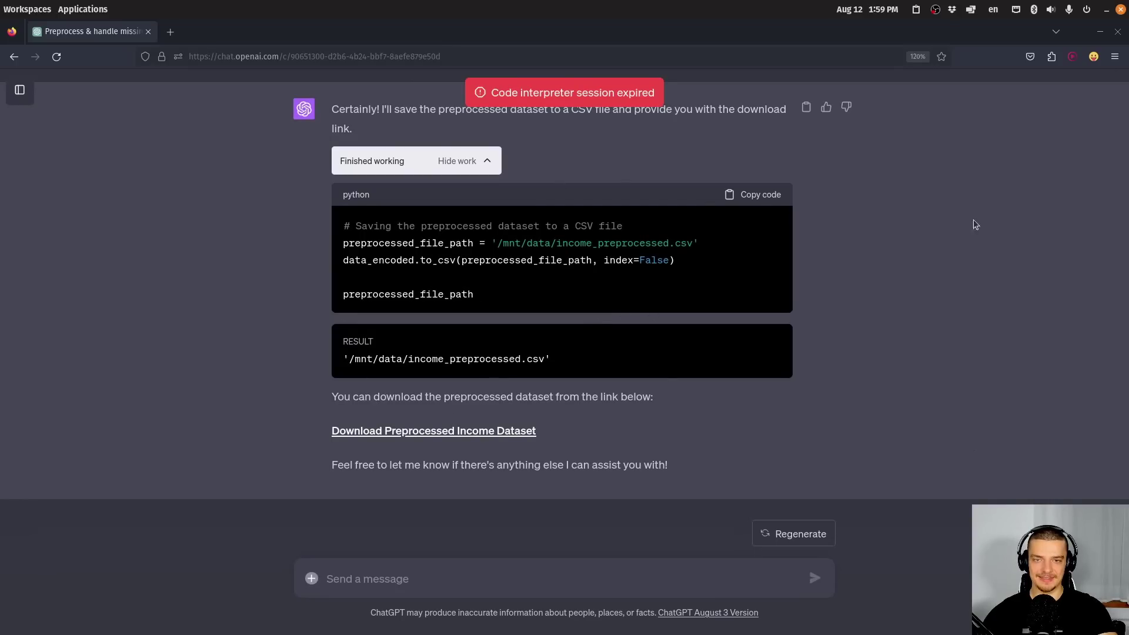
{"action": "left_click_drag", "start_coordinate": [703, 243], "coordinate": [492, 243]}
{"action": "left_click", "coordinate": [897, 326]}
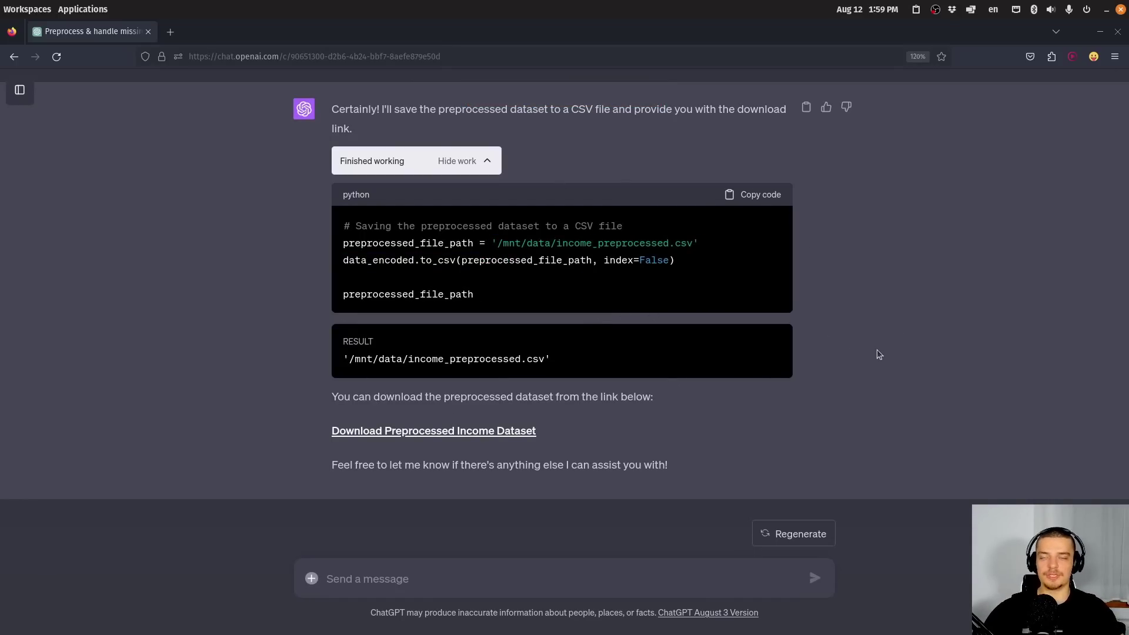
Step: Open the Predict Income with RF chat and expand its random forest training code
{"action": "left_click", "coordinate": [20, 89]}
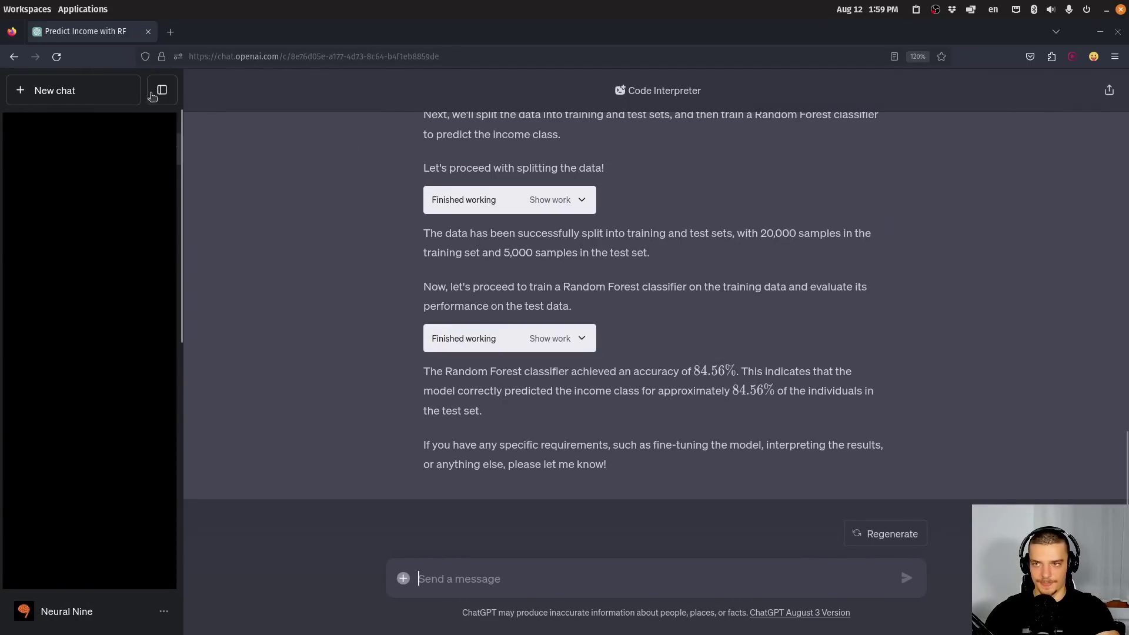
{"action": "left_click", "coordinate": [162, 90]}
{"action": "left_click", "coordinate": [458, 338]}
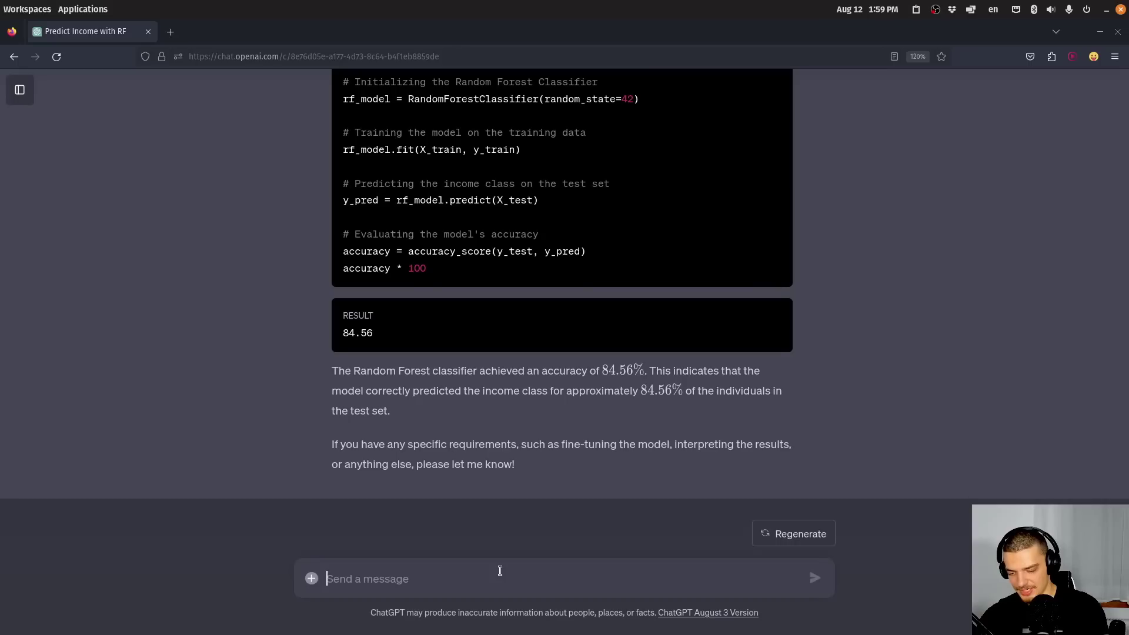
Step: Ask 'Can you save / export the model so that I can use it?'
{"action": "type", "text": "Can tyo"}
{"action": "key", "text": "BackSpace"}
{"action": "key", "text": "BackSpace"}
{"action": "type", "text": "you"}
{"action": "key", "text": "BackSpace"}
{"action": "type", "text": "u save "}
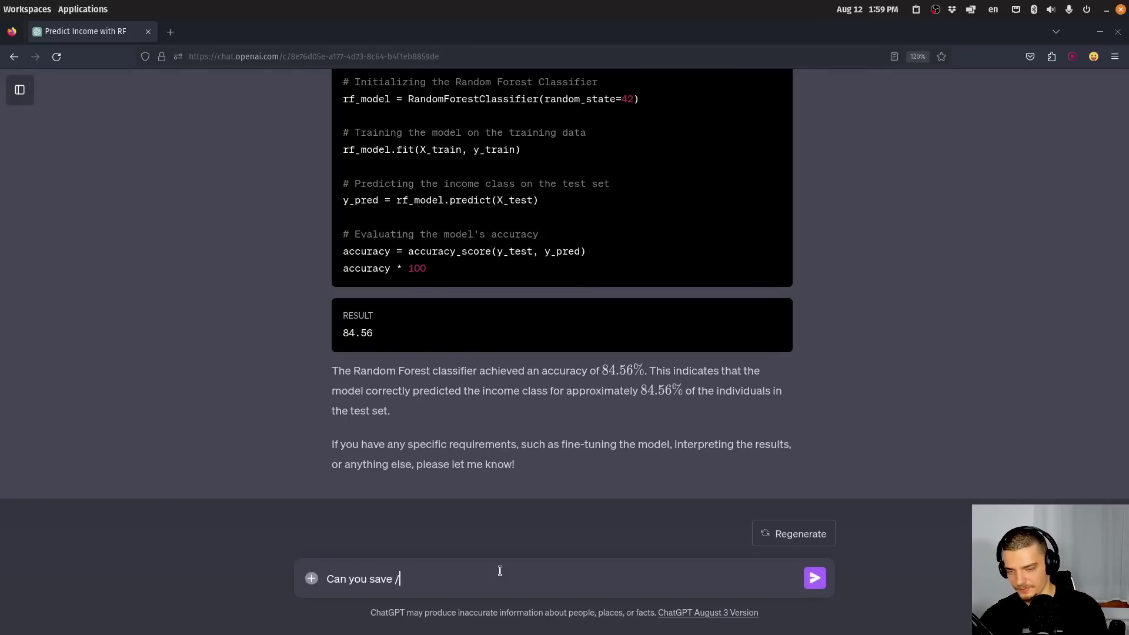
{"action": "type", "text": "/ expo"}
{"action": "key", "text": "BackSpace"}
{"action": "type", "text": "ort the model so that I can su"}
{"action": "key", "text": "BackSpace"}
{"action": "key", "text": "BackSpace"}
{"action": "type", "text": "use it?"}
{"action": "key", "text": "Return"}
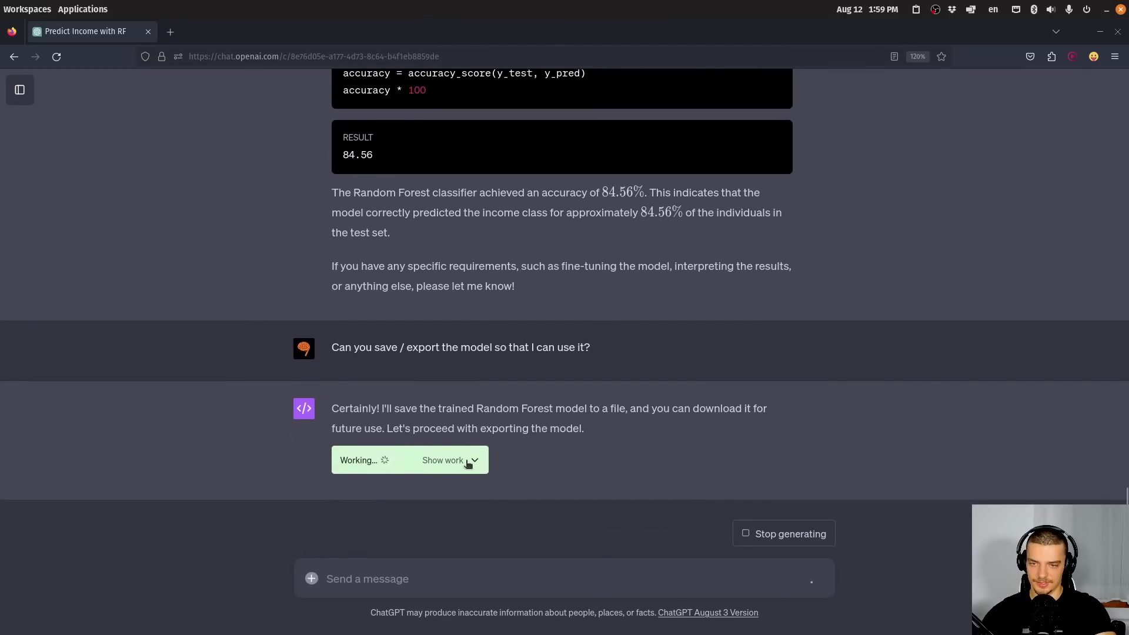
Step: Expand and highlight the code exporting the model to random_forest_model.joblib
{"action": "left_click", "coordinate": [474, 460]}
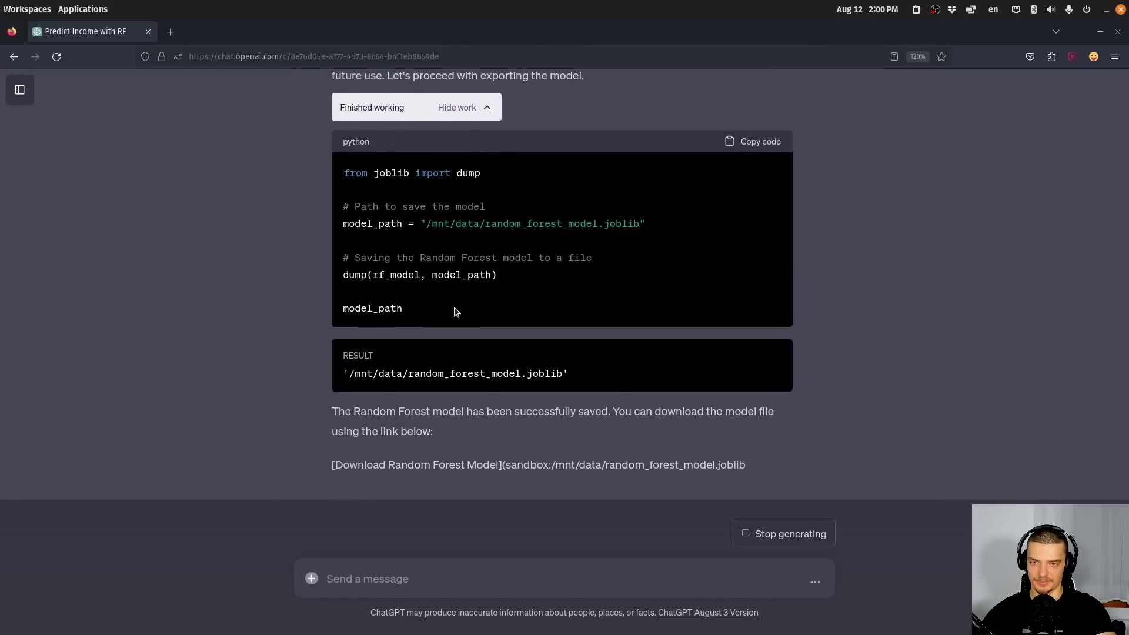
{"action": "left_click_drag", "start_coordinate": [590, 341], "coordinate": [311, 347]}
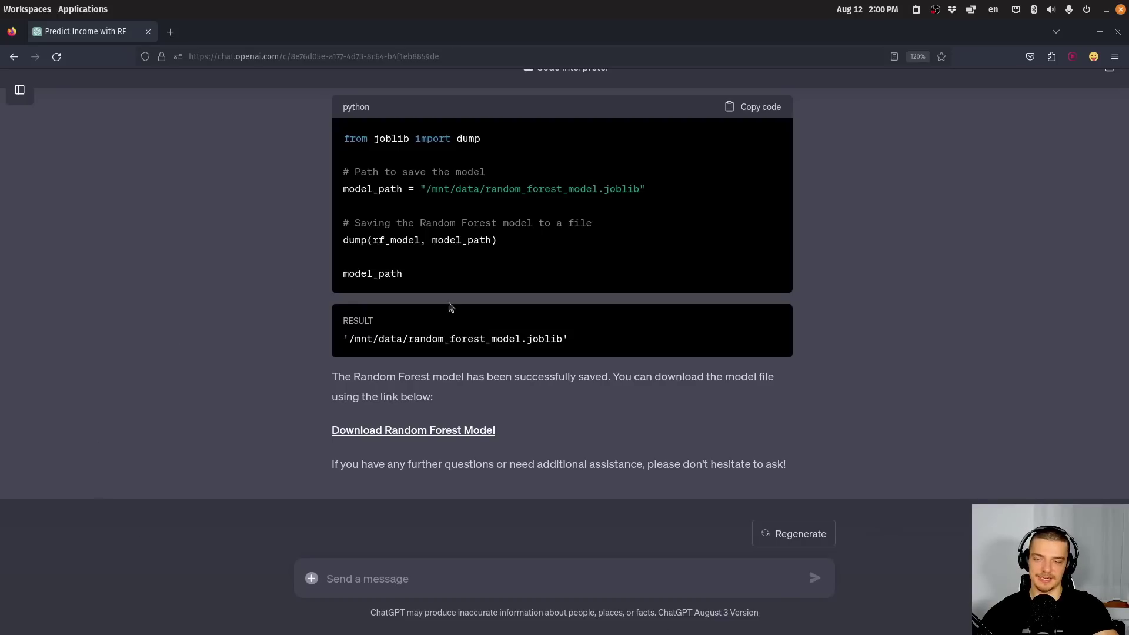
{"action": "scroll", "coordinate": [428, 129], "scroll_direction": "up", "scroll_amount": 15}
{"action": "scroll", "coordinate": [428, 129], "scroll_direction": "up", "scroll_amount": 10}
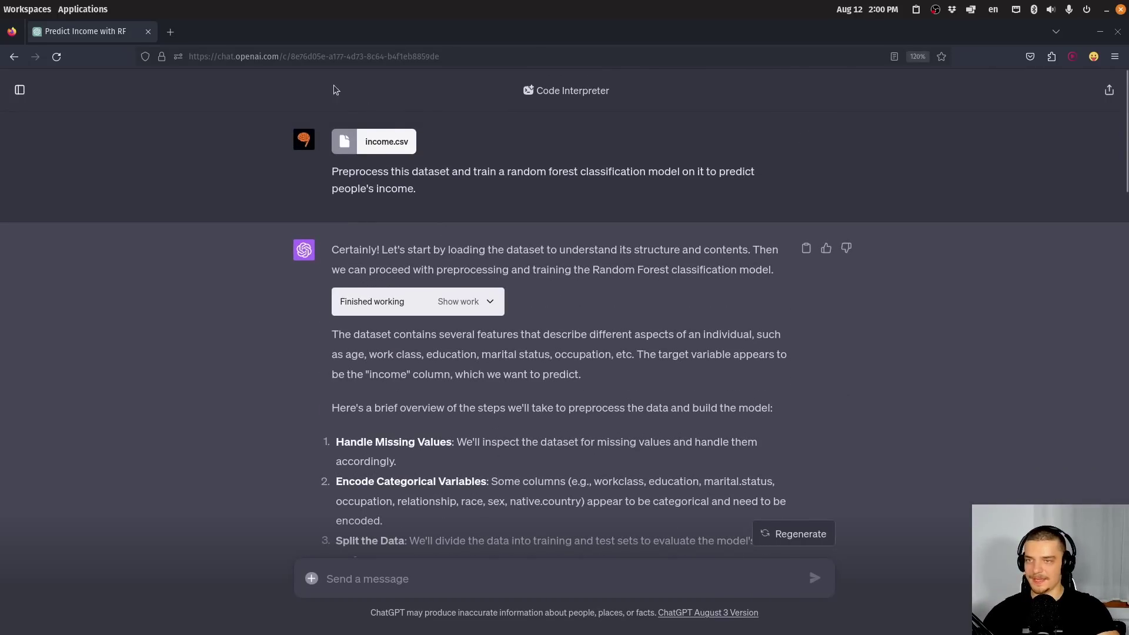
Step: Start a fresh chat from the chat list
{"action": "left_click", "coordinate": [21, 91]}
{"action": "left_click", "coordinate": [100, 93]}
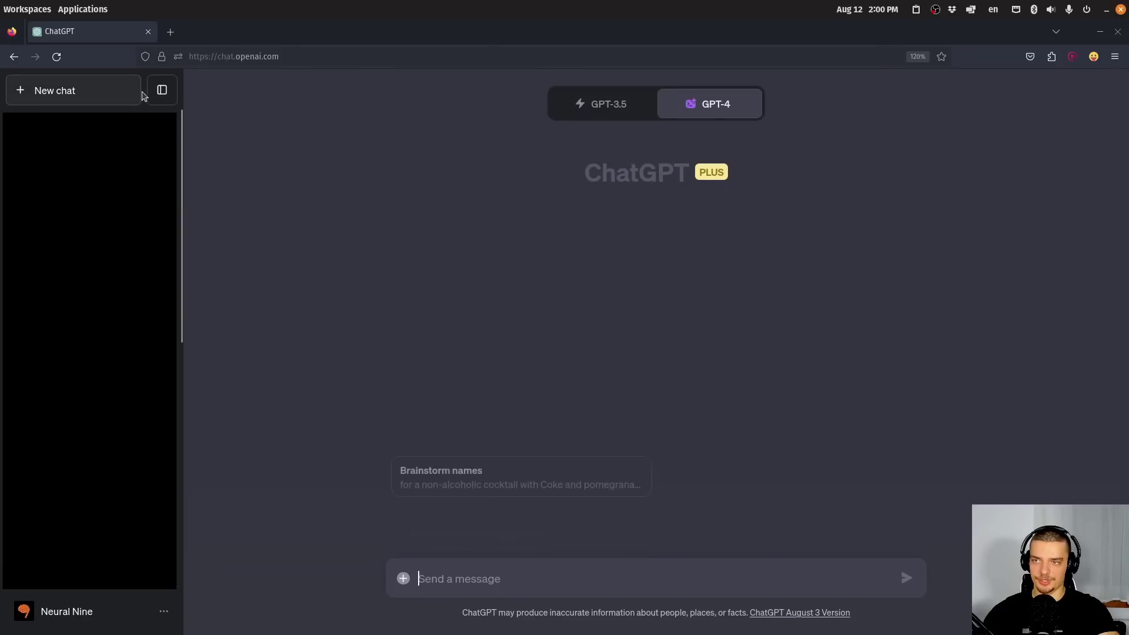
{"action": "left_click", "coordinate": [160, 92]}
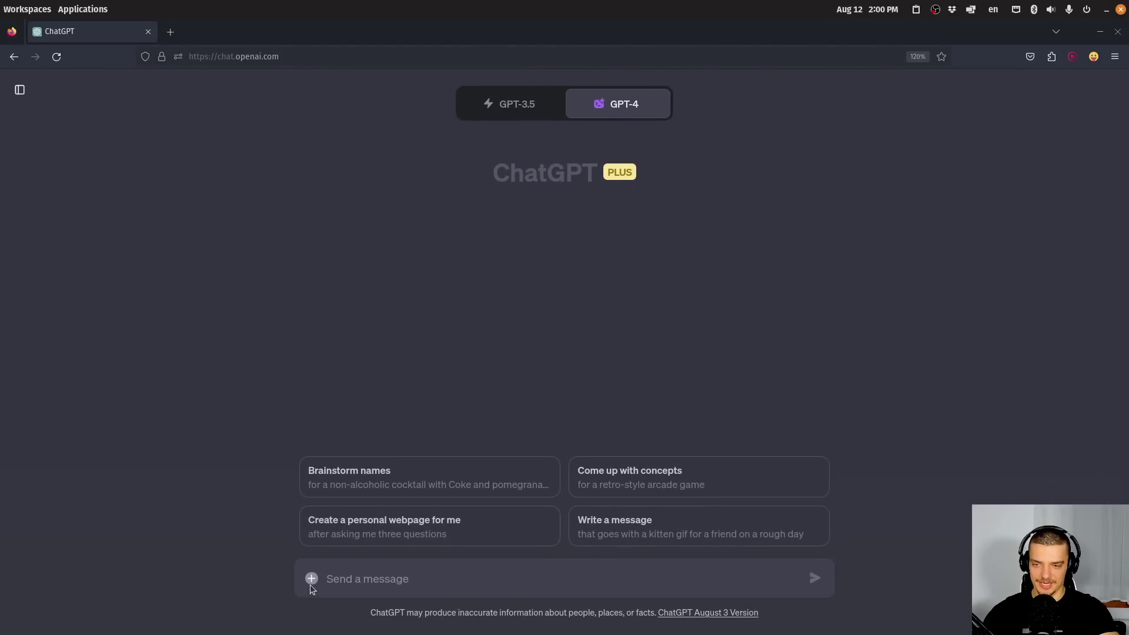
Step: Attach faces.jpg and send 'How many faces are present in this image?'
{"action": "left_click", "coordinate": [312, 578]}
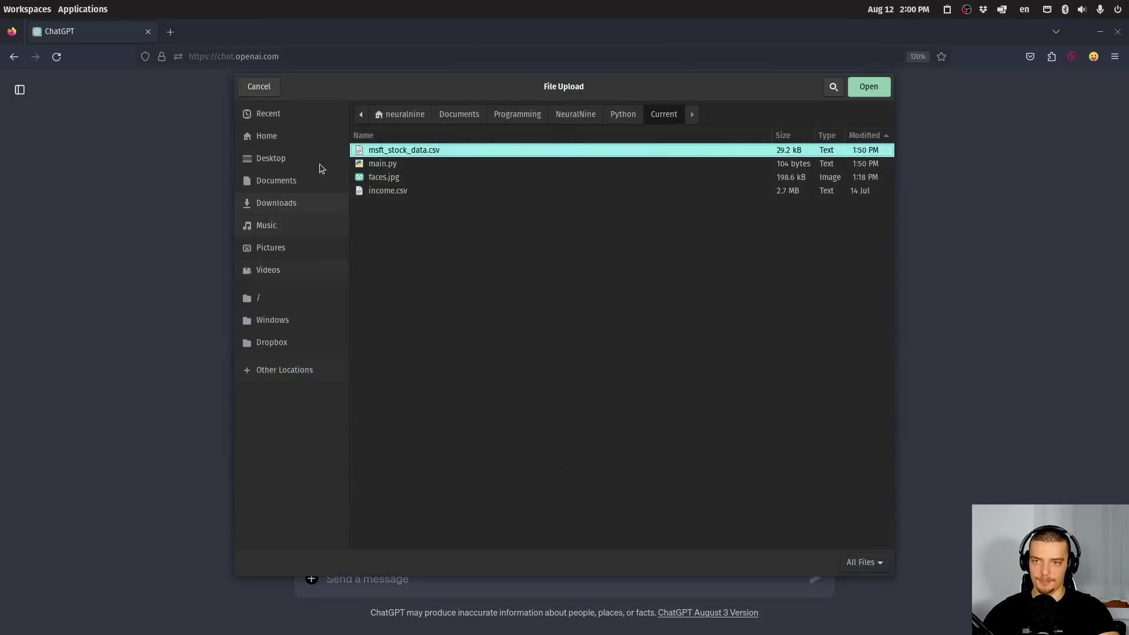
{"action": "double_click", "coordinate": [380, 178]}
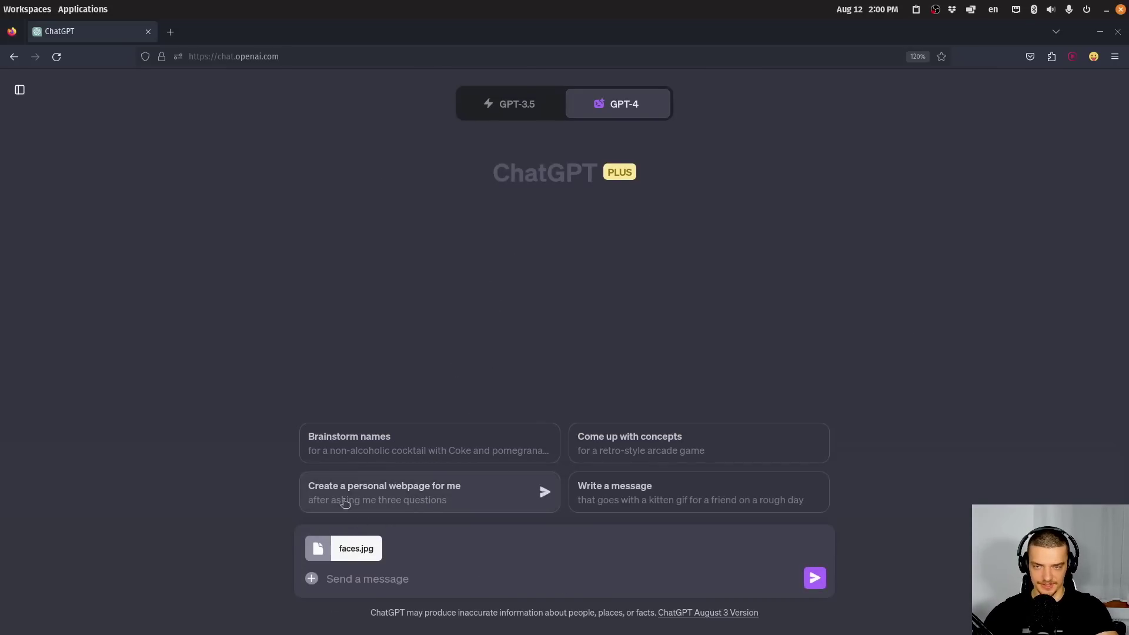
{"action": "type", "text": "How many faces a"}
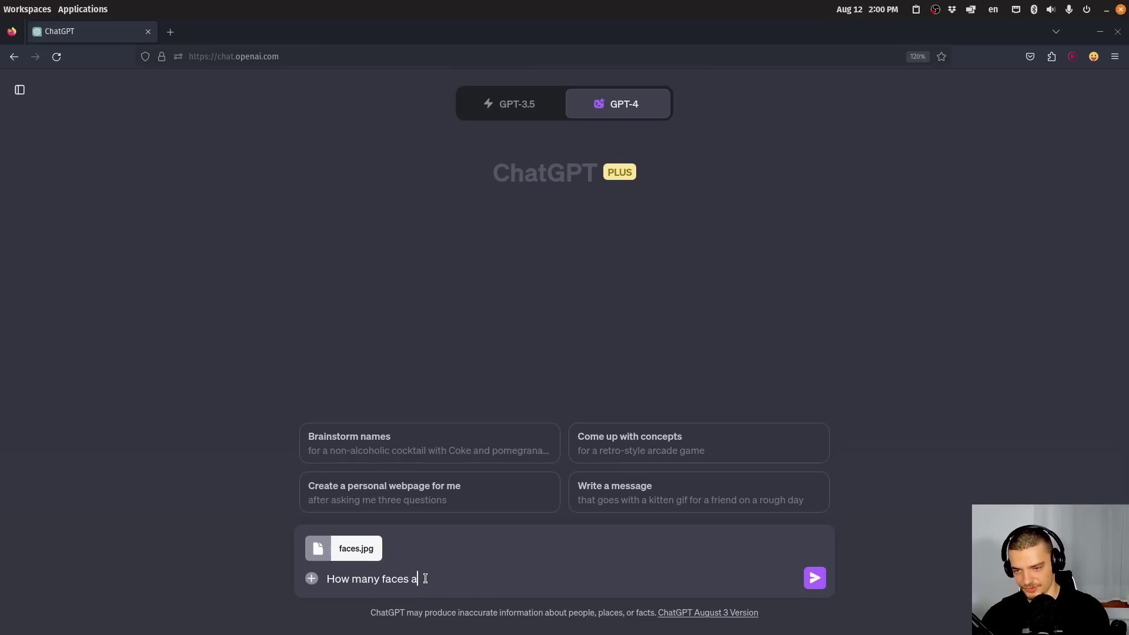
{"action": "type", "text": "re present in this image?"}
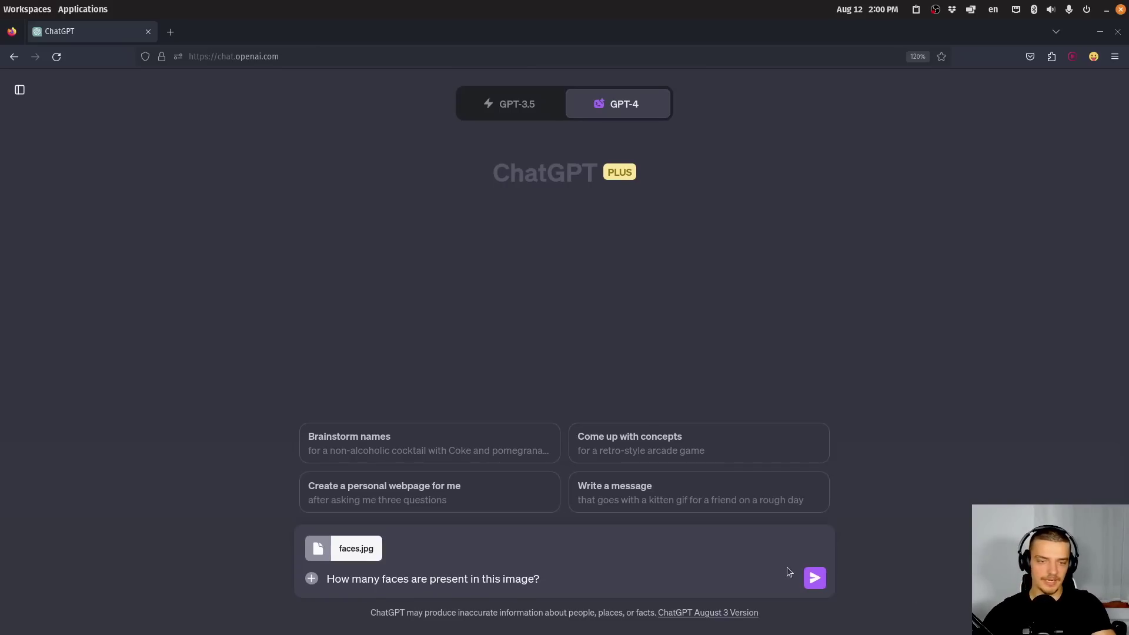
{"action": "left_click", "coordinate": [814, 578]}
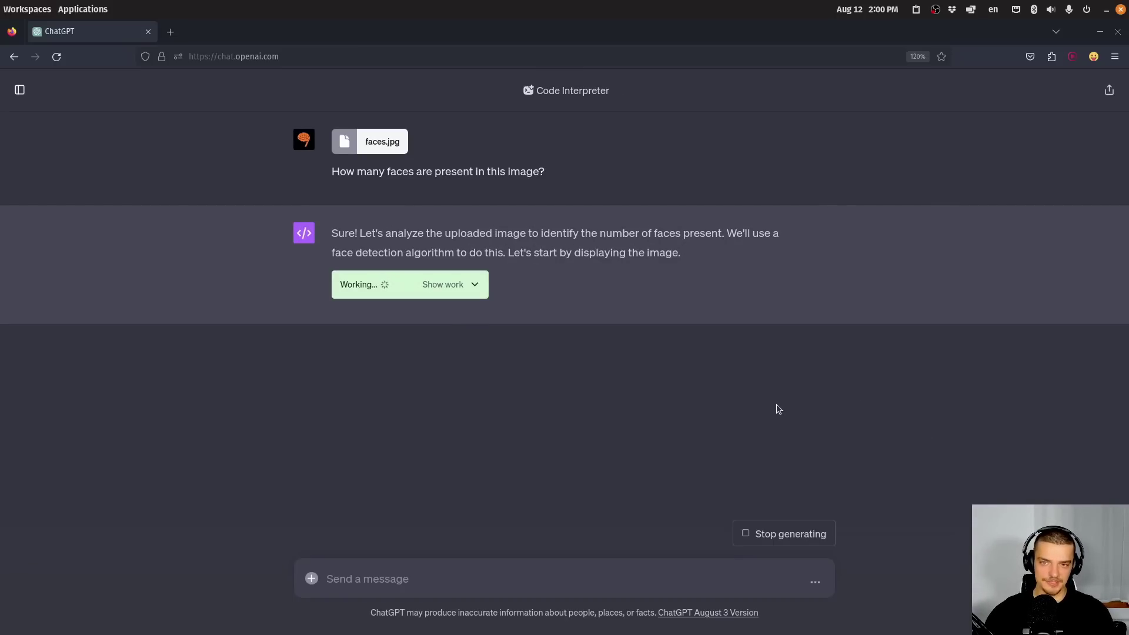
Step: Expand the image-display, face detection, OpenCV and corrected OpenCV code steps as the reply runs
{"action": "left_click", "coordinate": [462, 288]}
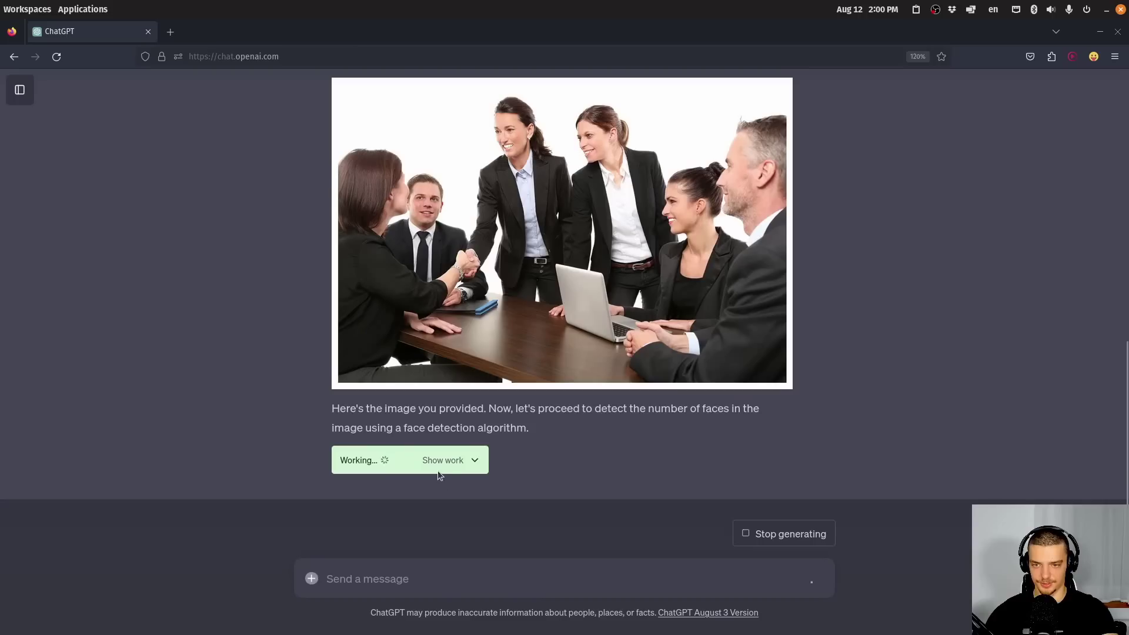
{"action": "left_click", "coordinate": [438, 463]}
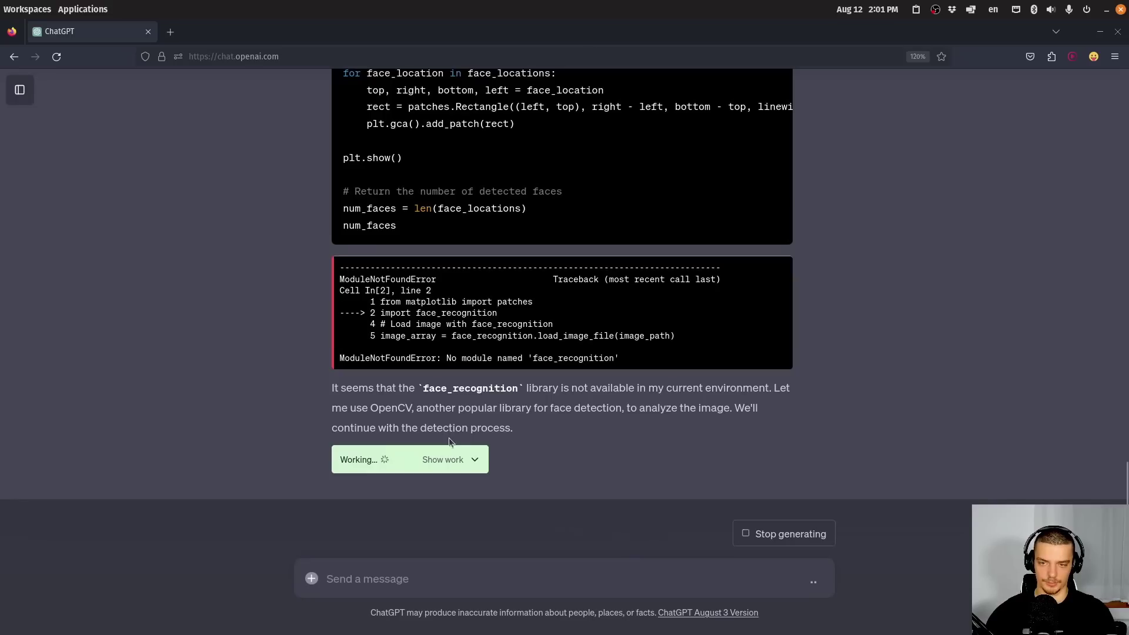
{"action": "left_click", "coordinate": [443, 462]}
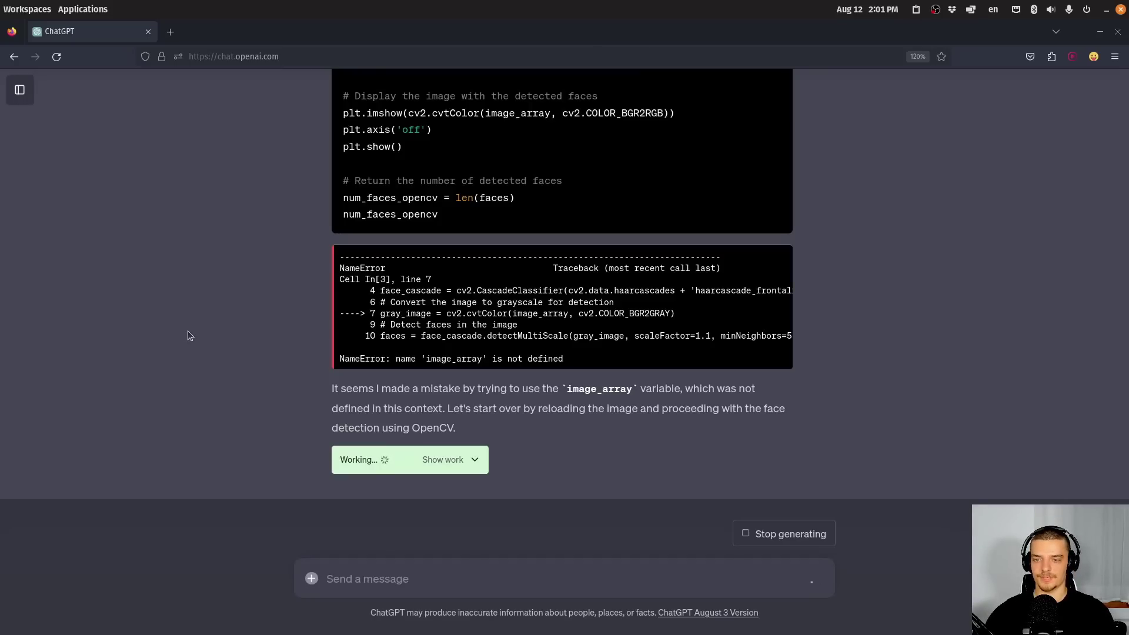
{"action": "left_click", "coordinate": [438, 461]}
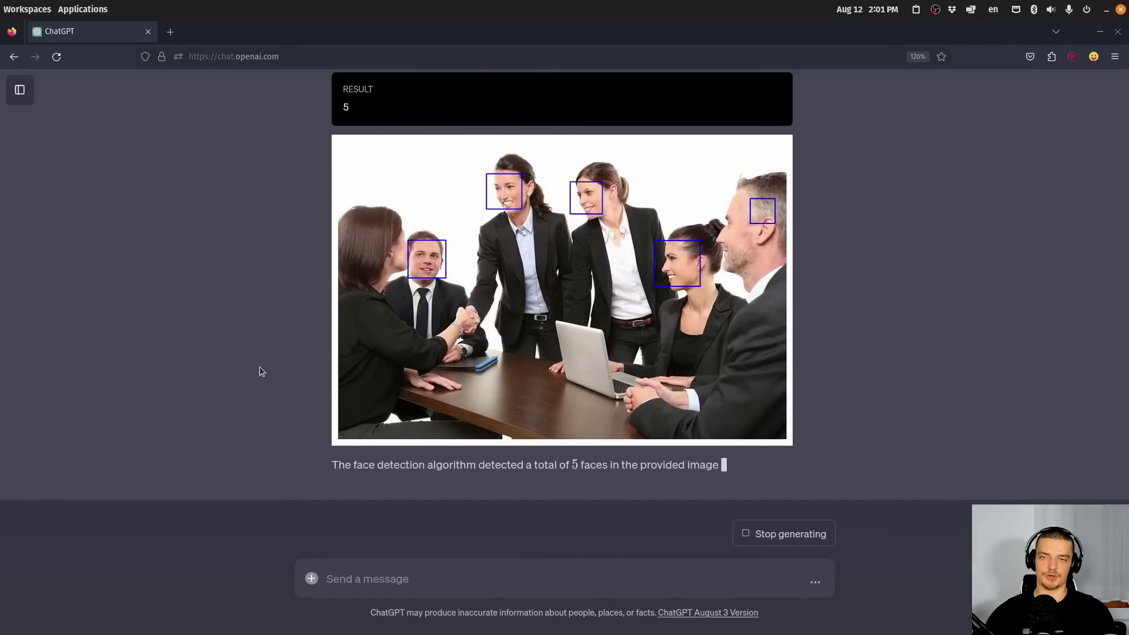
Step: Scroll through the detection code, highlighting lines and then clearing the selection
{"action": "scroll", "coordinate": [394, 264], "scroll_direction": "up", "scroll_amount": 3}
{"action": "scroll", "coordinate": [394, 264], "scroll_direction": "up", "scroll_amount": 4}
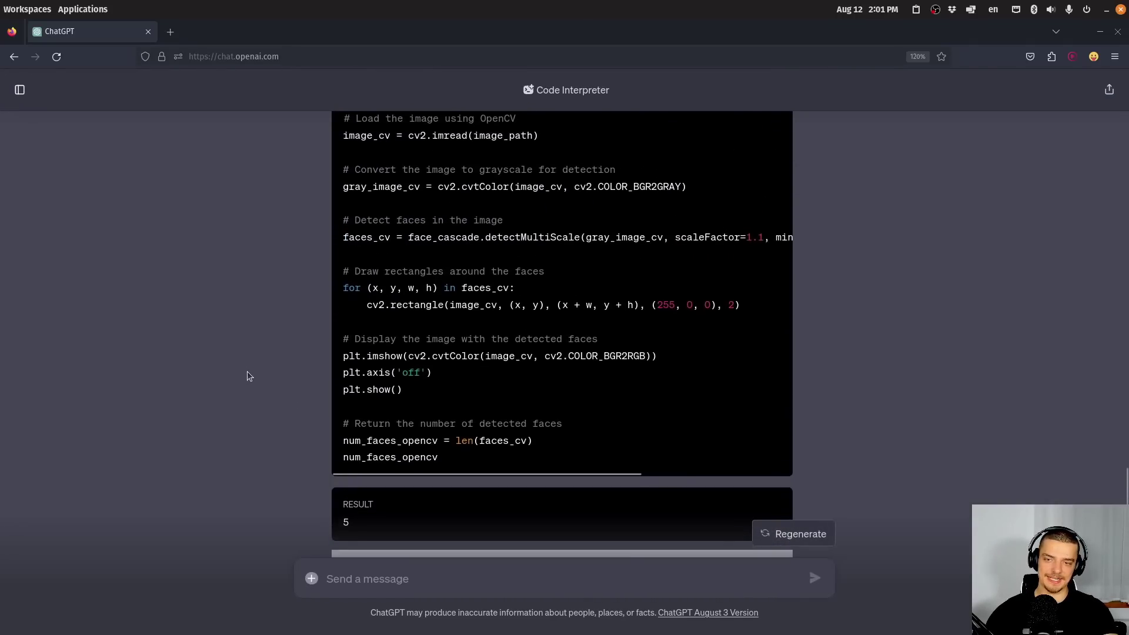
{"action": "scroll", "coordinate": [249, 373], "scroll_direction": "down", "scroll_amount": 3}
{"action": "left_click_drag", "start_coordinate": [395, 261], "coordinate": [294, 263]}
{"action": "scroll", "coordinate": [294, 262], "scroll_direction": "down", "scroll_amount": 3}
{"action": "left_click", "coordinate": [241, 247]}
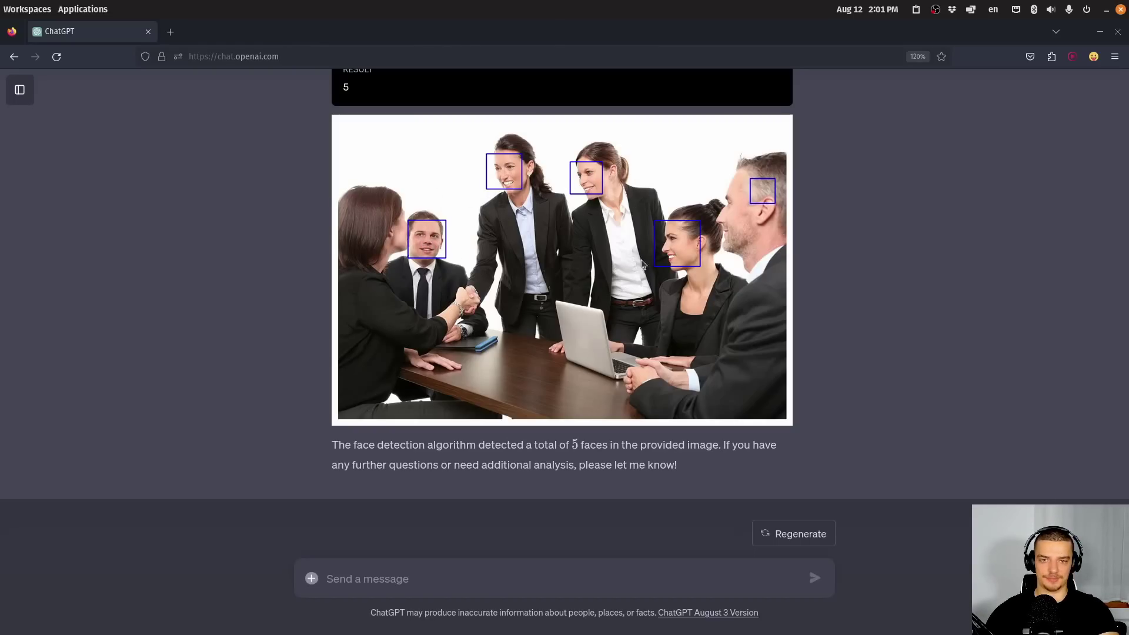
{"action": "scroll", "coordinate": [785, 312], "scroll_direction": "up", "scroll_amount": 3}
{"action": "left_click_drag", "start_coordinate": [362, 259], "coordinate": [221, 259]}
{"action": "left_click", "coordinate": [221, 258]}
Step: Collapse the OpenCV, face_recognition and image-display code panels, returning to the boxed image
{"action": "scroll", "coordinate": [135, 464], "scroll_direction": "up", "scroll_amount": 5}
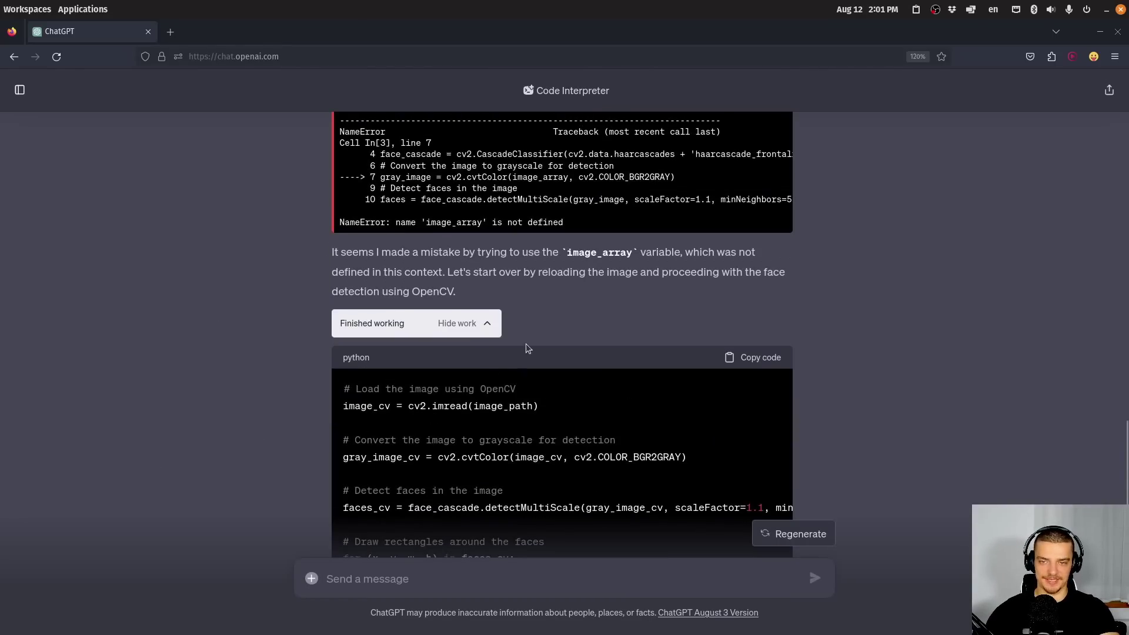
{"action": "scroll", "coordinate": [479, 325], "scroll_direction": "up", "scroll_amount": 10}
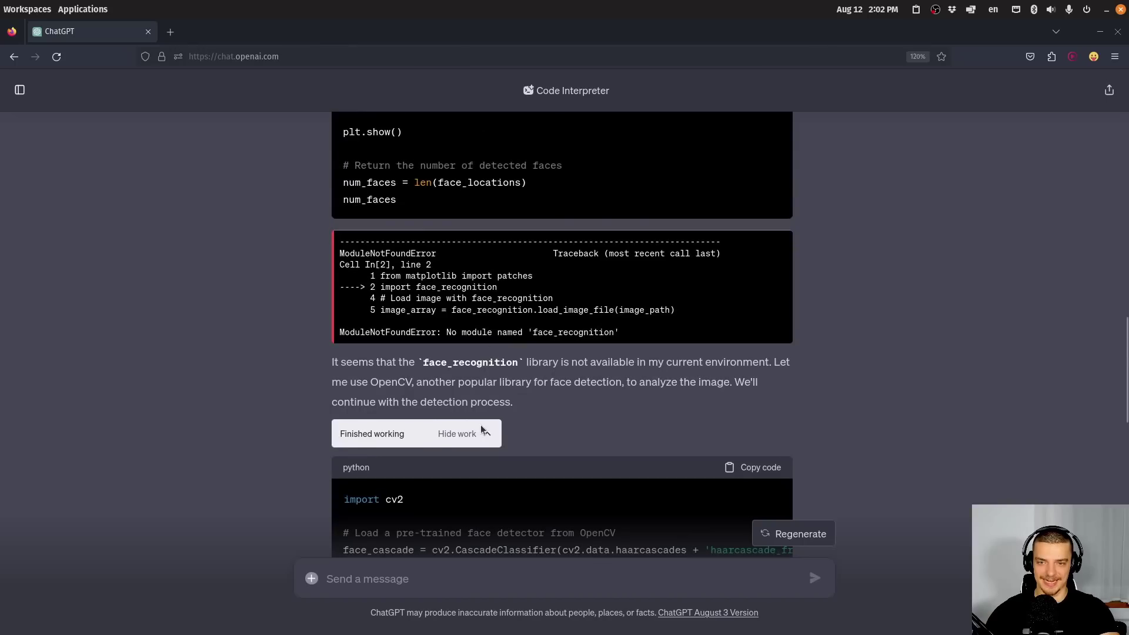
{"action": "left_click", "coordinate": [481, 428]}
{"action": "scroll", "coordinate": [504, 393], "scroll_direction": "up", "scroll_amount": 8}
{"action": "left_click", "coordinate": [477, 187]}
{"action": "scroll", "coordinate": [513, 297], "scroll_direction": "up", "scroll_amount": 6}
{"action": "left_click", "coordinate": [456, 285]}
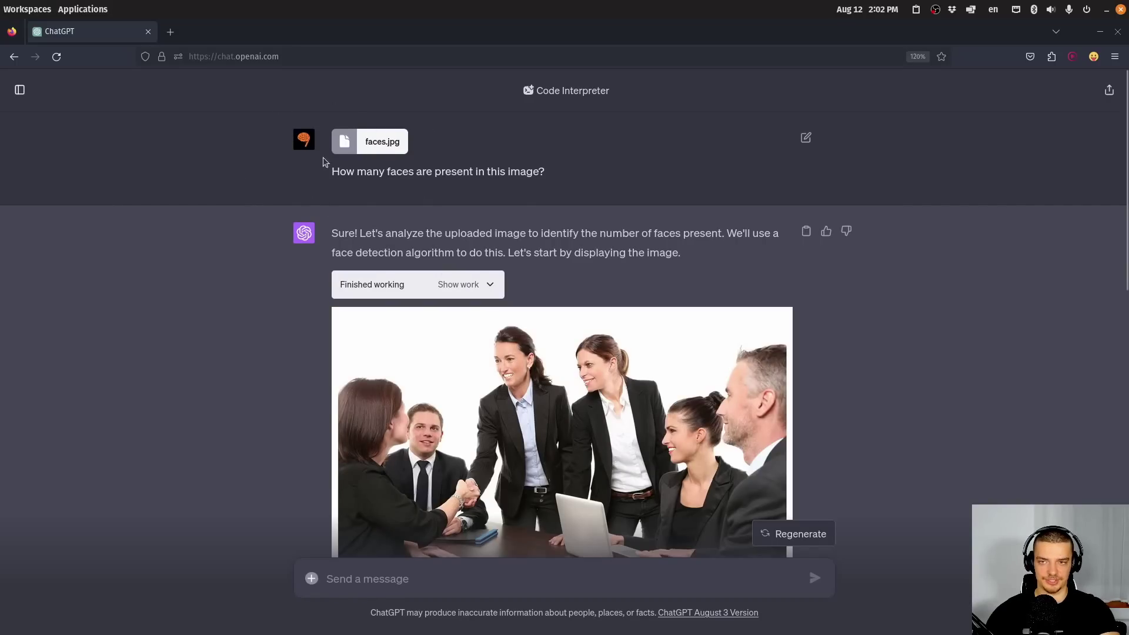
{"action": "scroll", "coordinate": [529, 180], "scroll_direction": "down", "scroll_amount": 7}
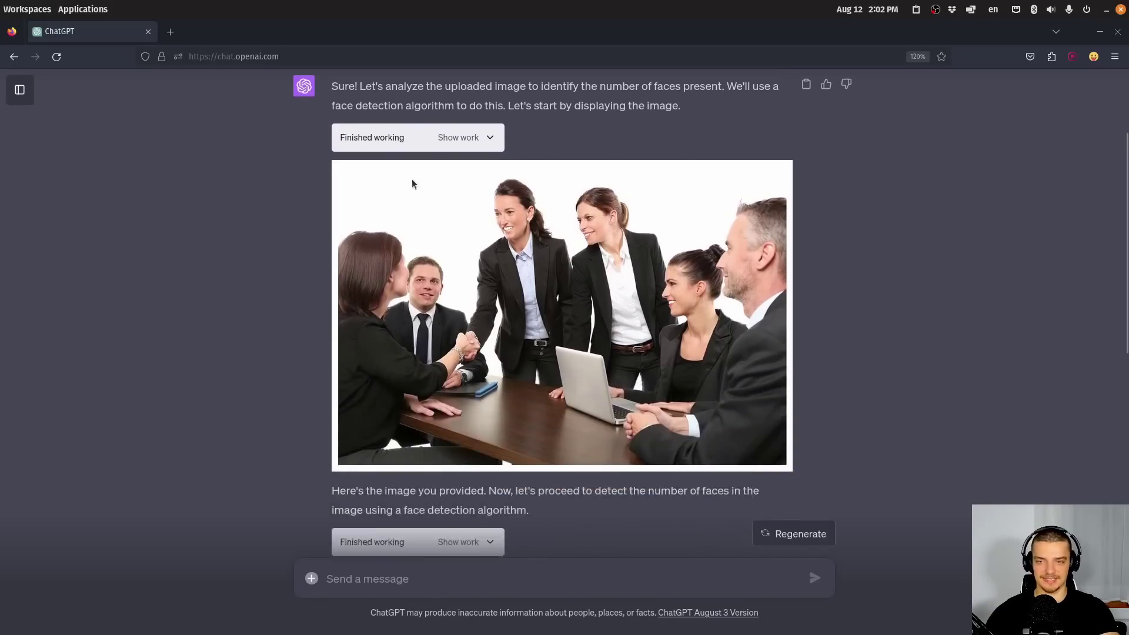
{"action": "scroll", "coordinate": [502, 179], "scroll_direction": "down", "scroll_amount": 2}
{"action": "scroll", "coordinate": [506, 182], "scroll_direction": "down", "scroll_amount": 4}
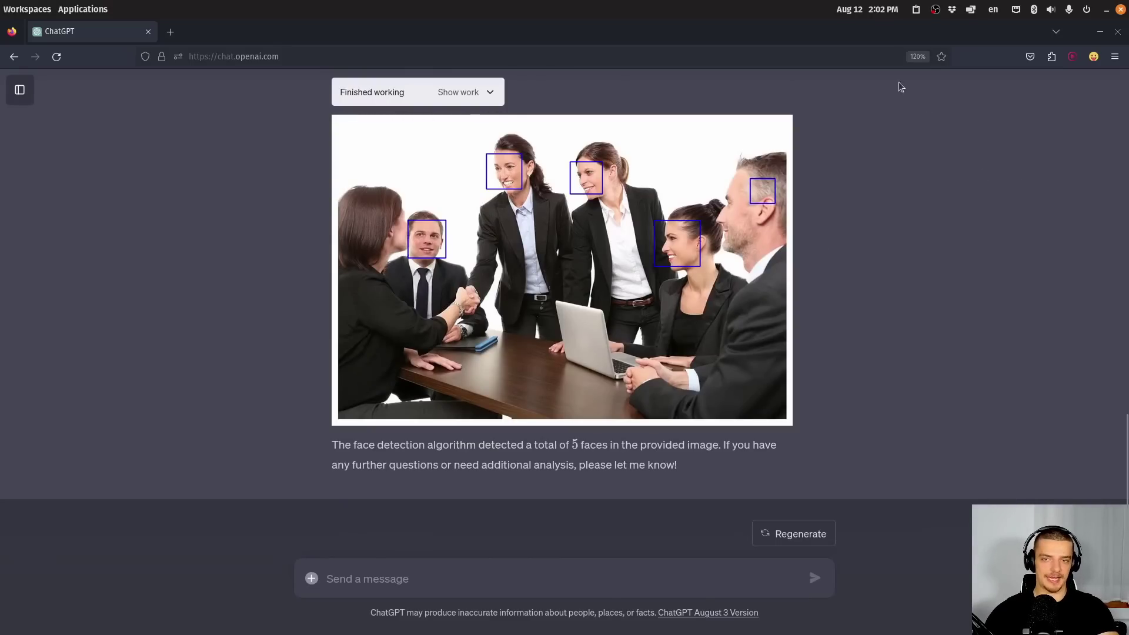